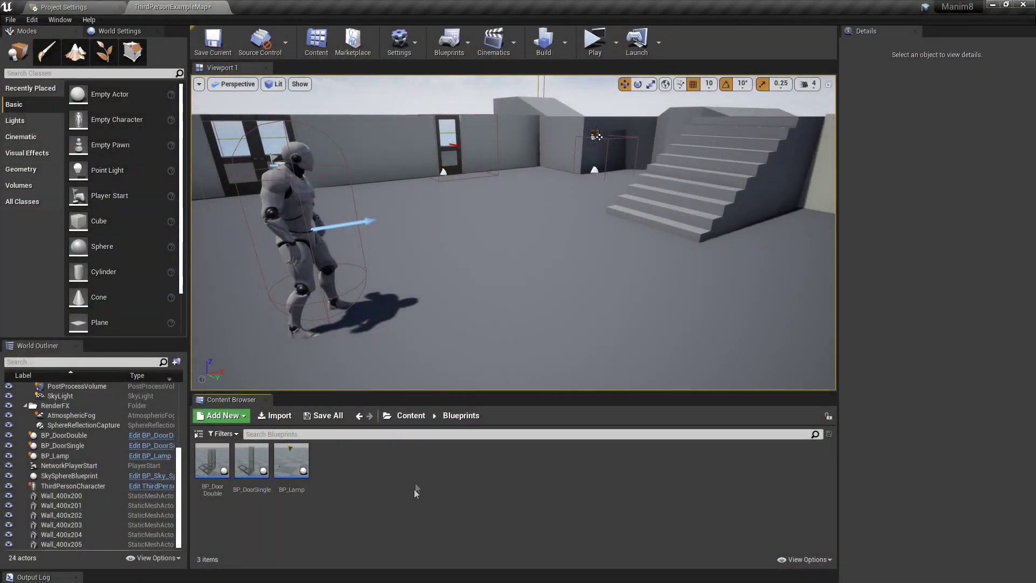
pyautogui.moveTo(421, 268); pyautogui.dragTo(420, 274, button='right')
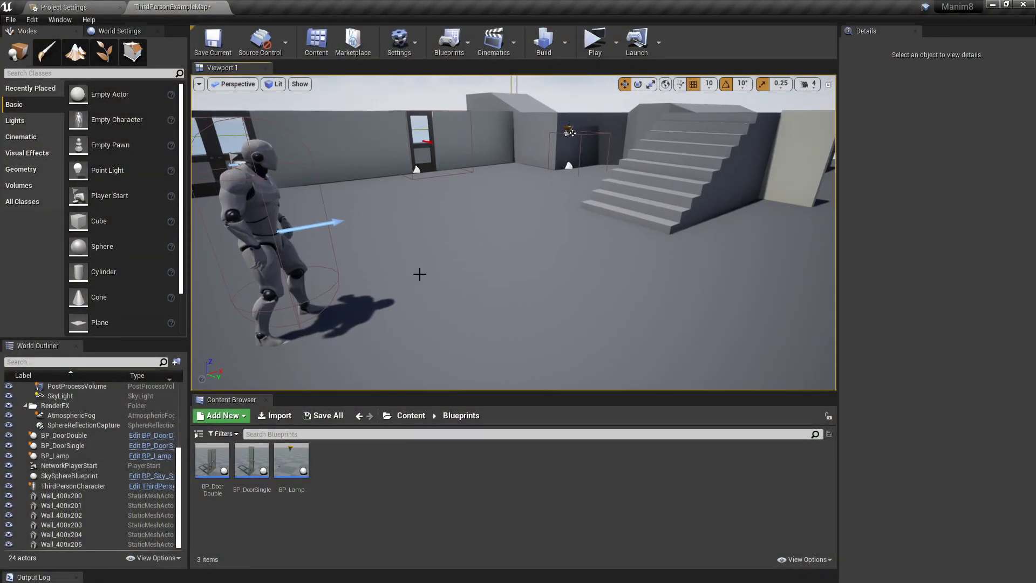
pyautogui.moveTo(418, 266); pyautogui.dragTo(414, 282)
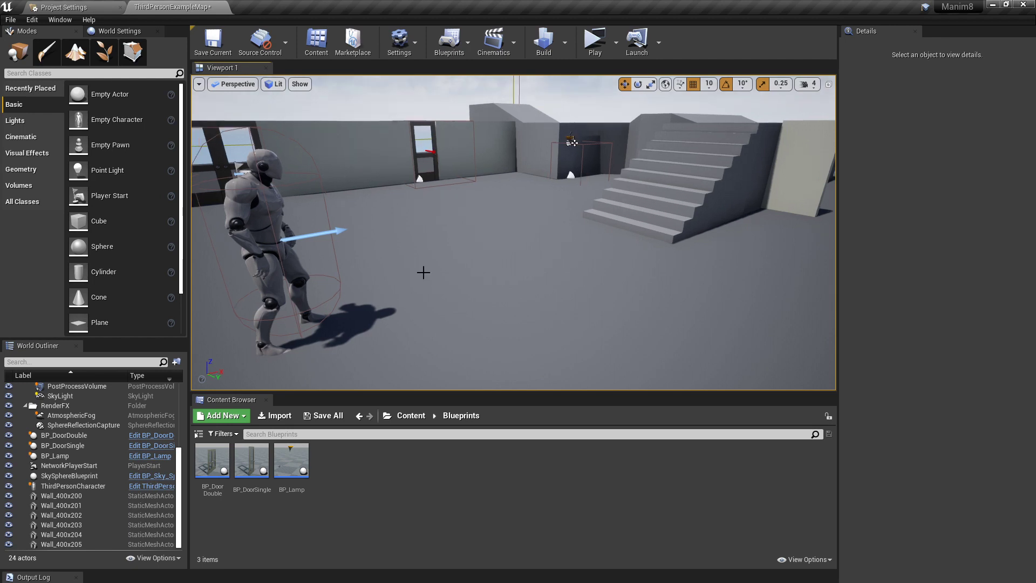
# Step: Create an Actor Blueprint class named BP_BifoldSlidingDoor in the Blueprints folder and open it for editing
pyautogui.rightClick(392, 474)
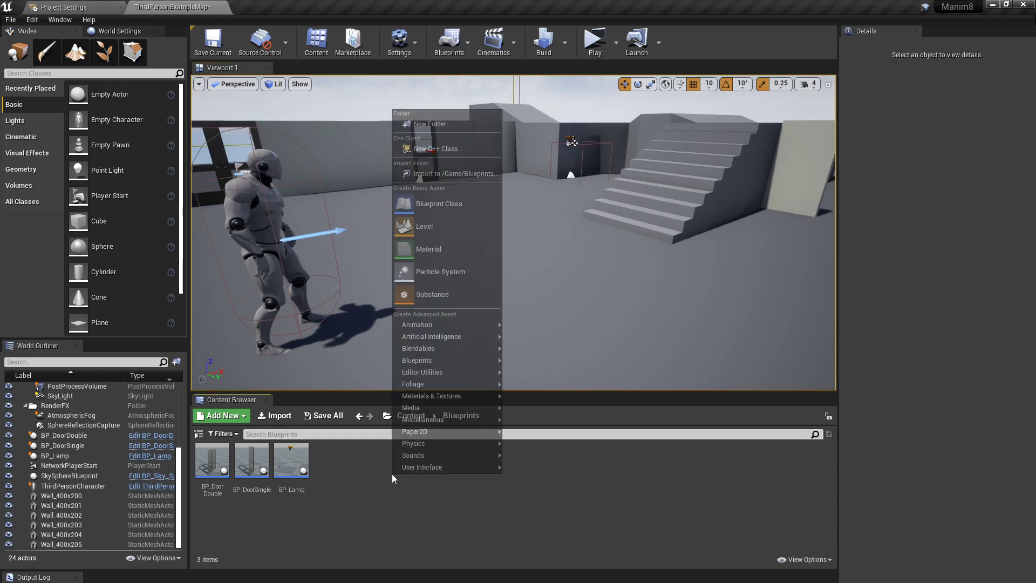
pyautogui.click(445, 206)
pyautogui.click(446, 206)
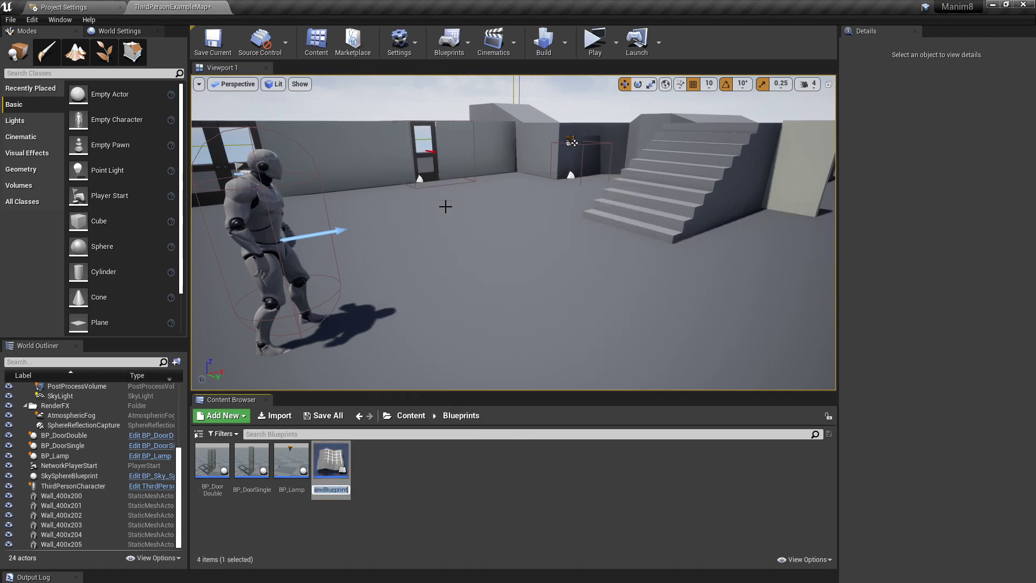
pyautogui.write('B')
pyautogui.write('P_BifoldSL')
pyautogui.press('BackSpace')
pyautogui.write('lidingDoor')
pyautogui.press('Return')
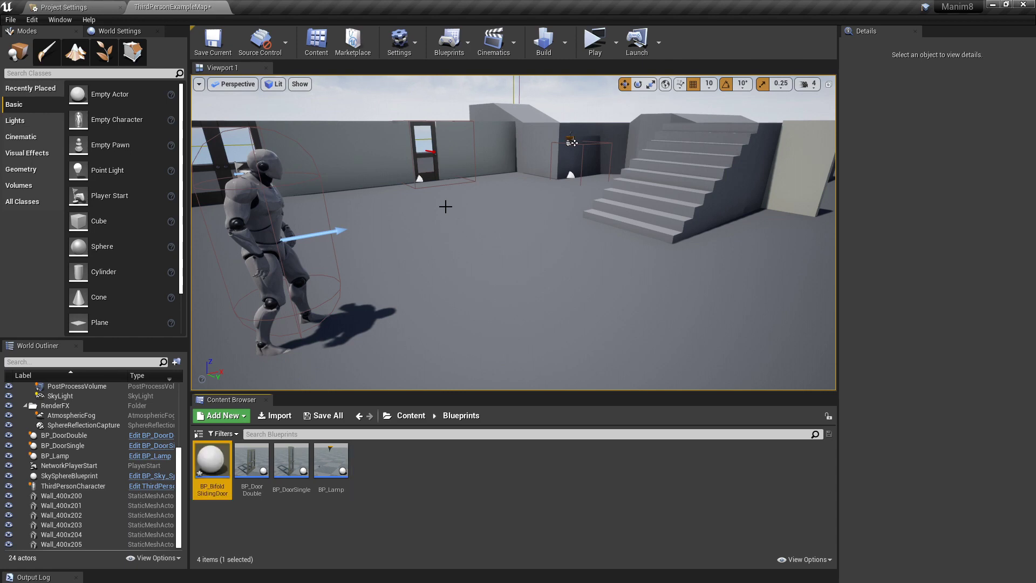
pyautogui.press('Return')
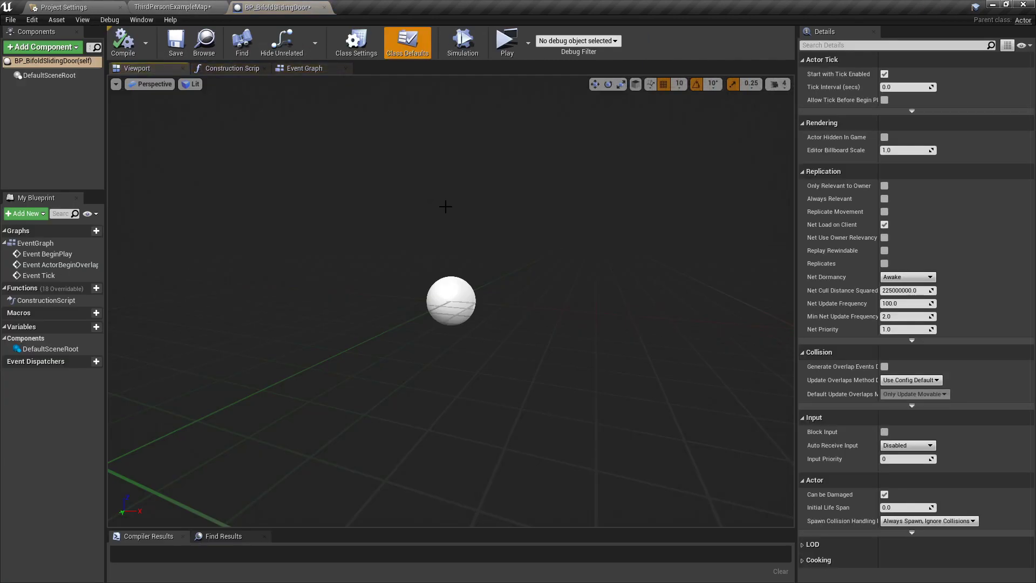
# Step: Add a Static Mesh component named Door1 to the BP_BifoldSlidingDoor blueprint
pyautogui.click(42, 47)
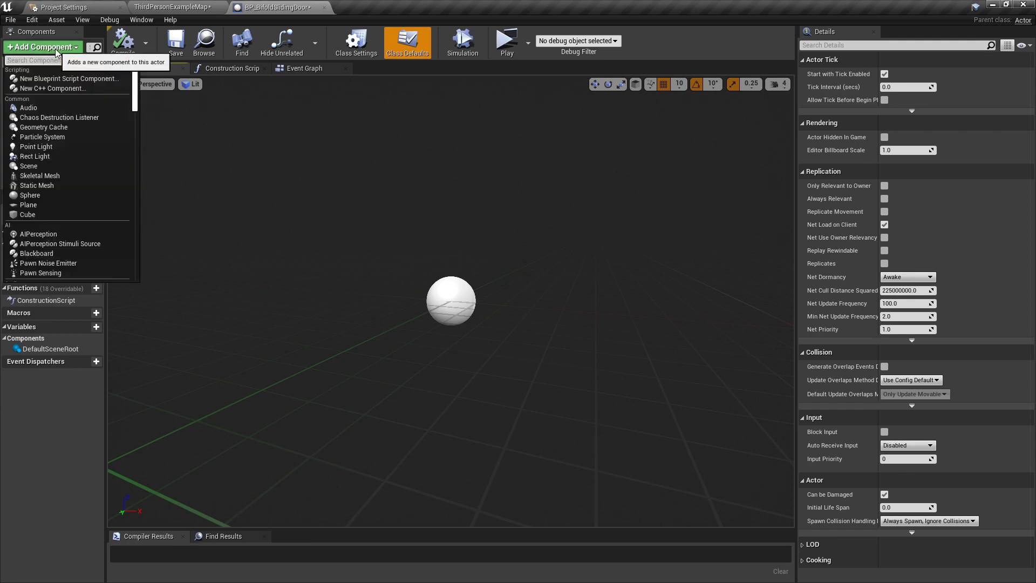
pyautogui.click(44, 184)
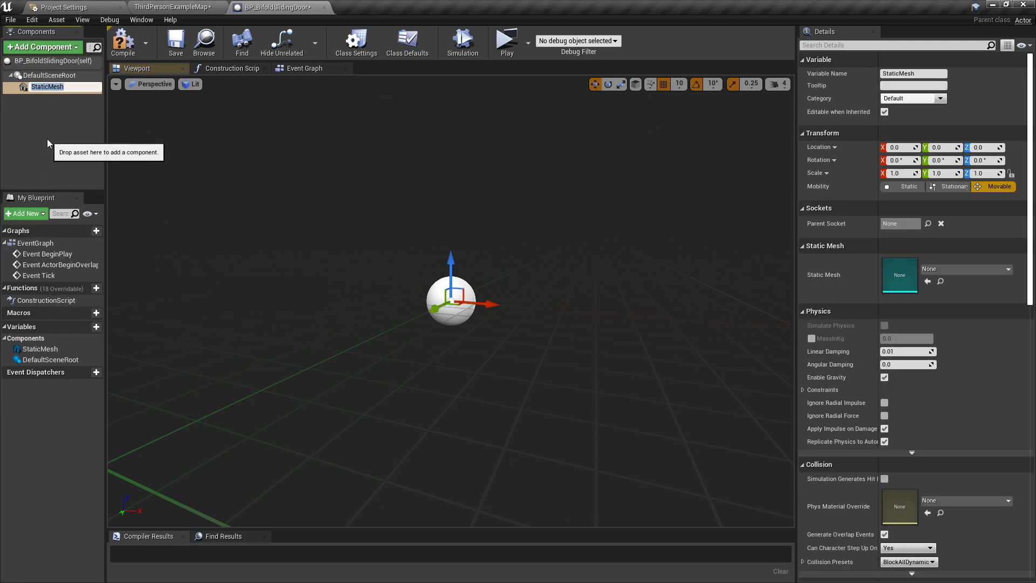
pyautogui.write('Door')
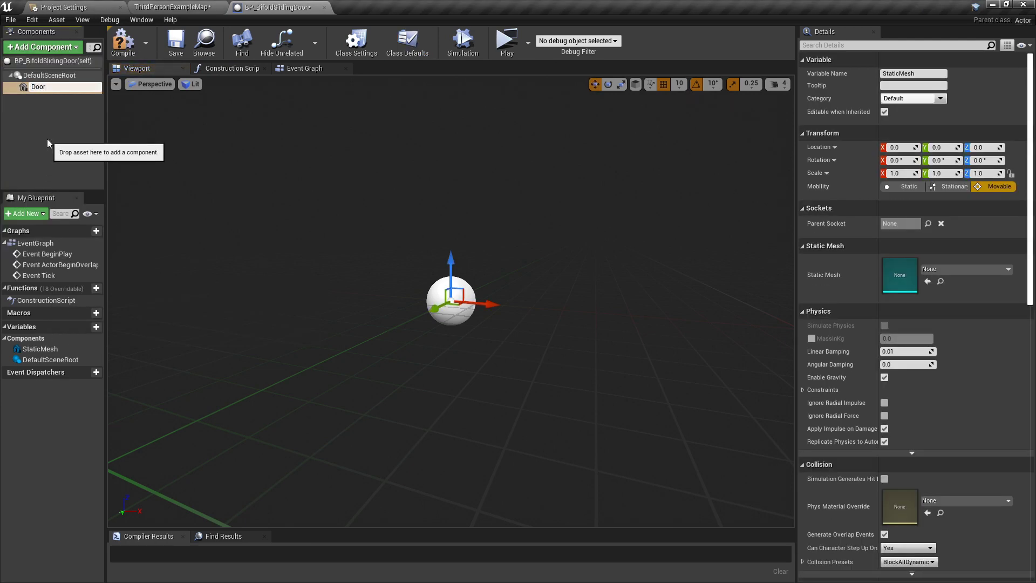
pyautogui.write('1')
pyautogui.press('Return')
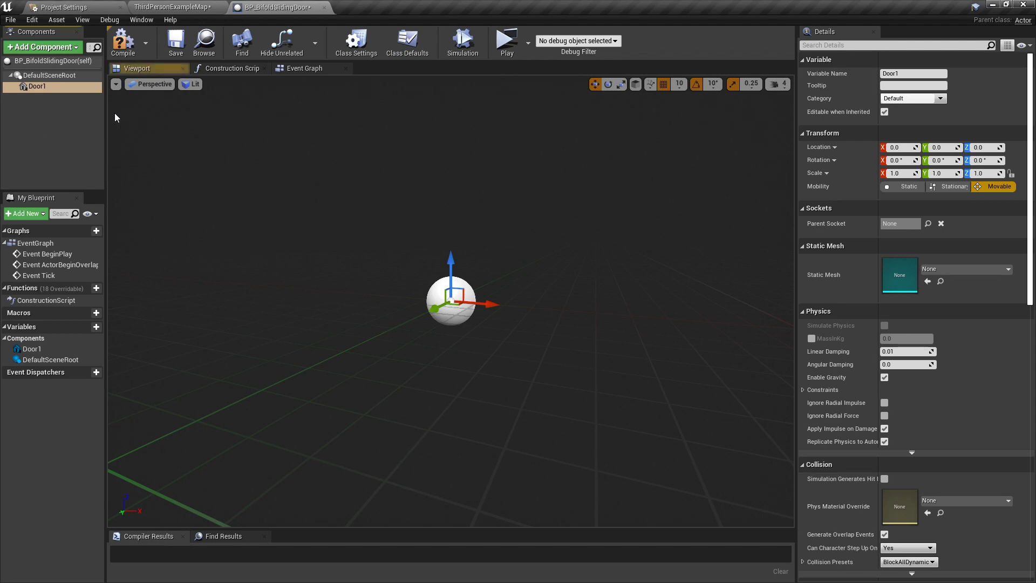
# Step: Add a second Static Mesh component and name it Door2
pyautogui.click(71, 48)
pyautogui.click(45, 185)
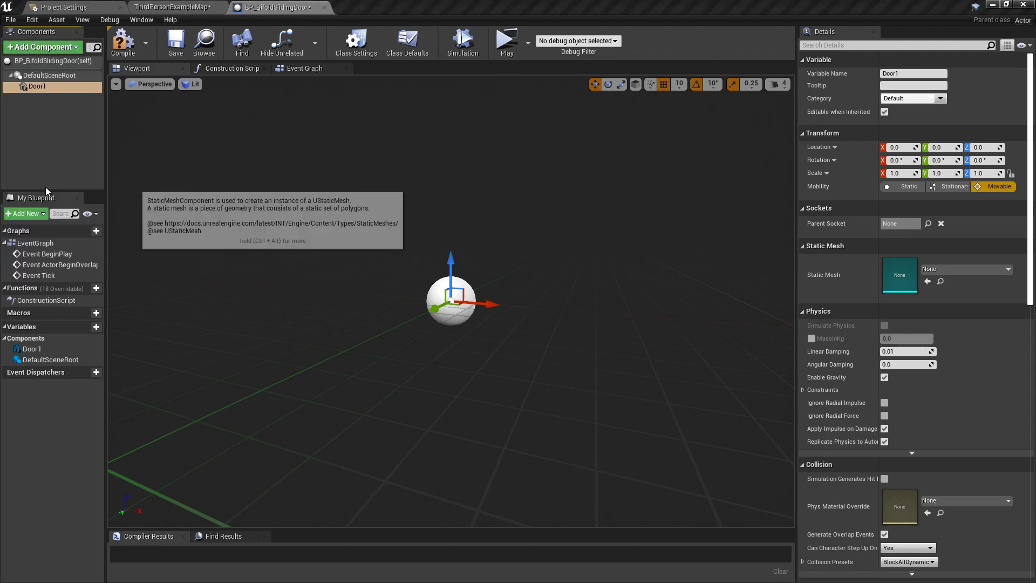
pyautogui.write('Door2')
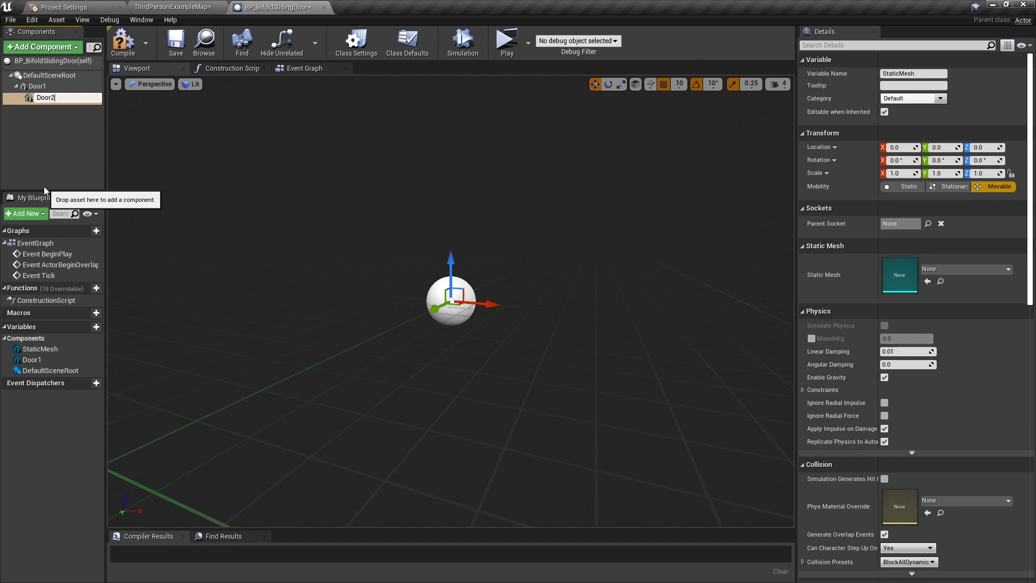
pyautogui.press('Return')
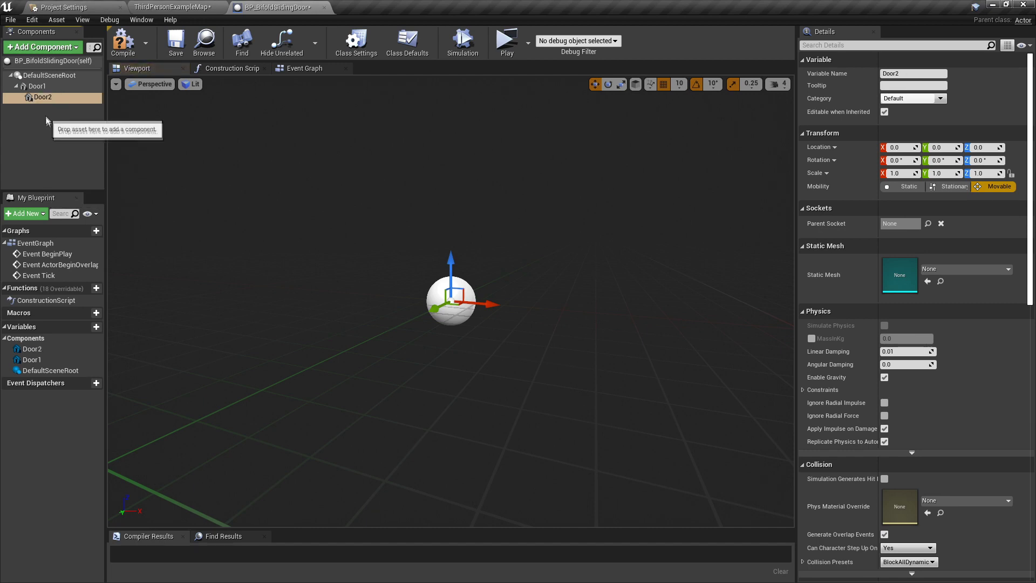
# Step: Reattach Door2 directly to DefaultSceneRoot so that it is a sibling of Door1, and clear the component selection
pyautogui.click(43, 98)
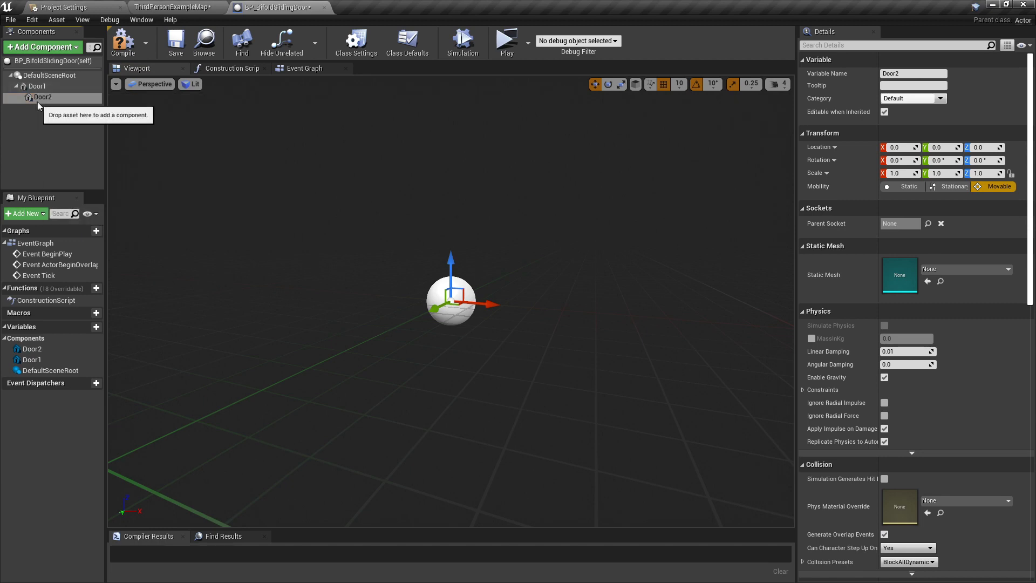
pyautogui.click(42, 96)
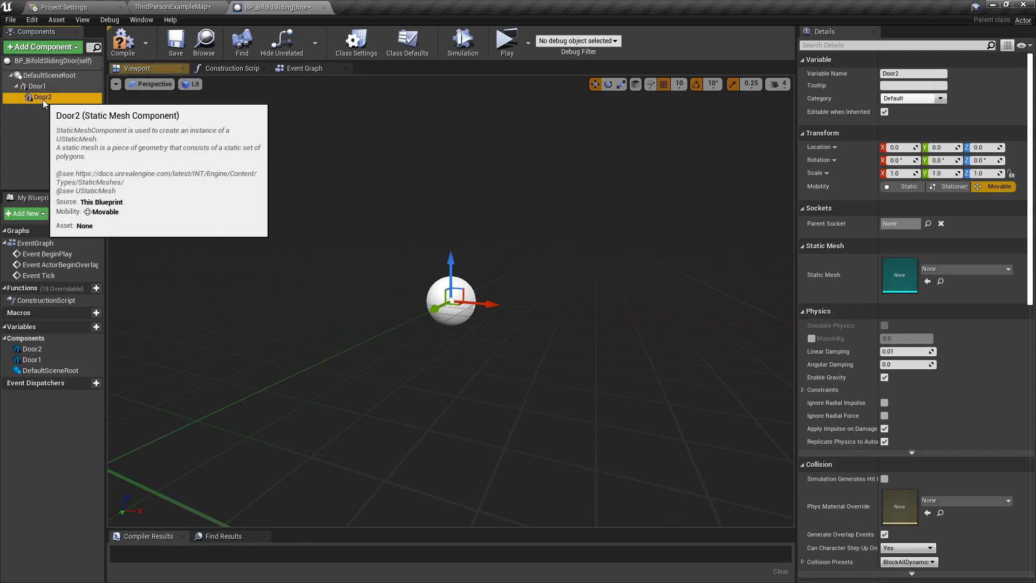
pyautogui.moveTo(43, 99); pyautogui.dragTo(49, 76)
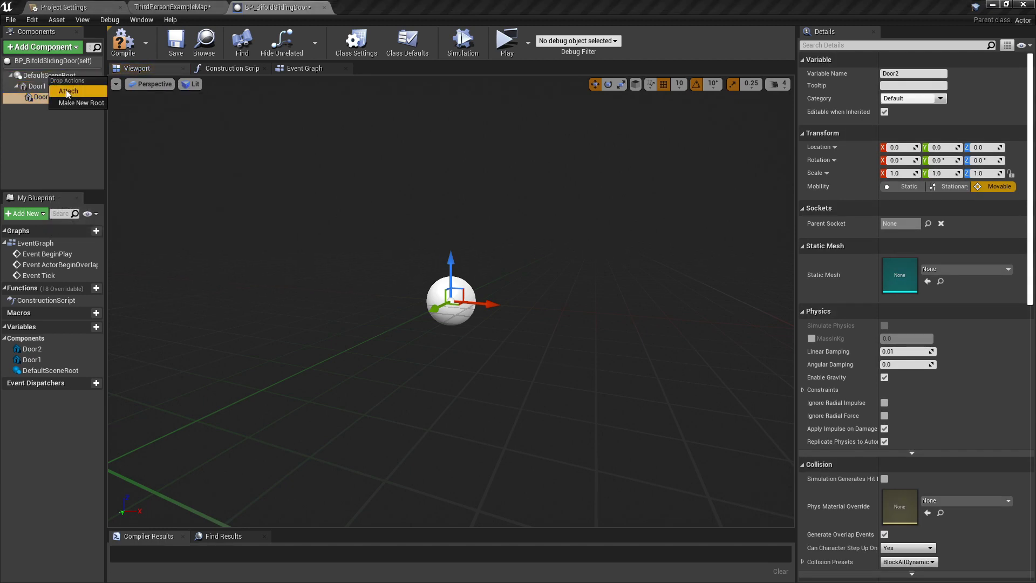
pyautogui.click(47, 124)
# Step: Add a Box Collision component under the scene root and name it Trigger
pyautogui.click(56, 49)
pyautogui.write('box')
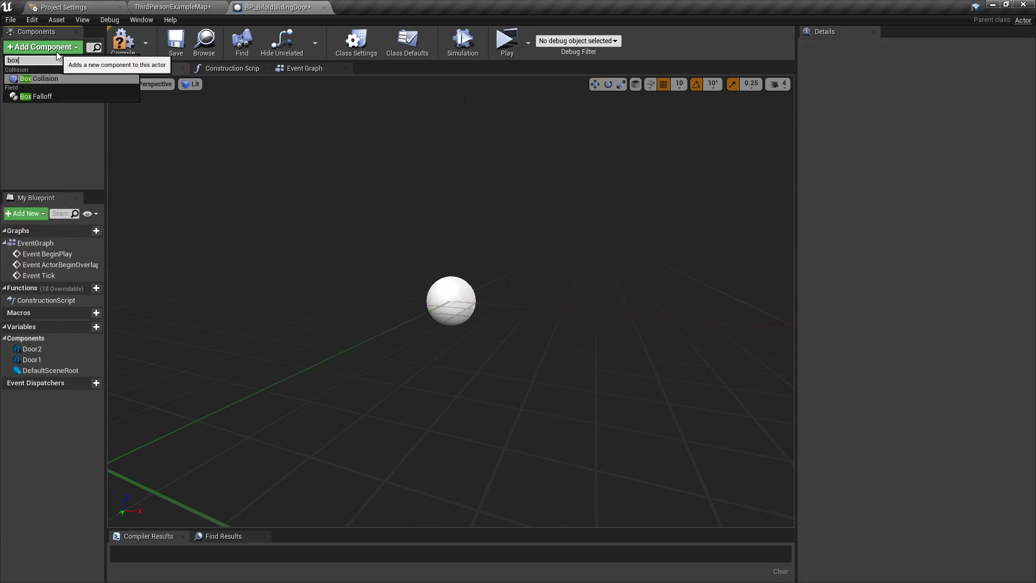
pyautogui.press('Return')
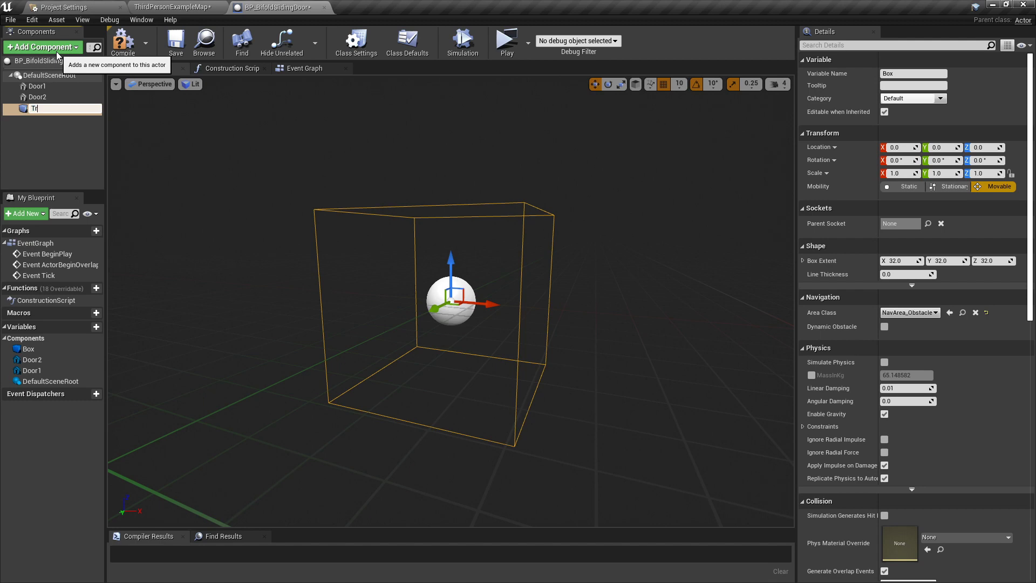
pyautogui.write('Trigger')
pyautogui.press('Return')
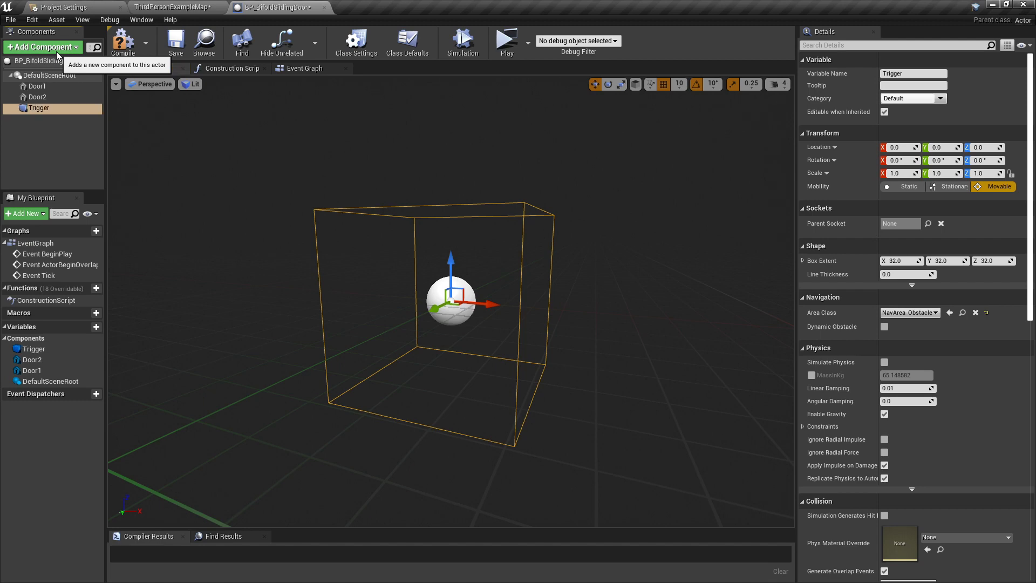
# Step: Add an Arrow component with its default name and attach it directly to DefaultSceneRoot
pyautogui.click(57, 49)
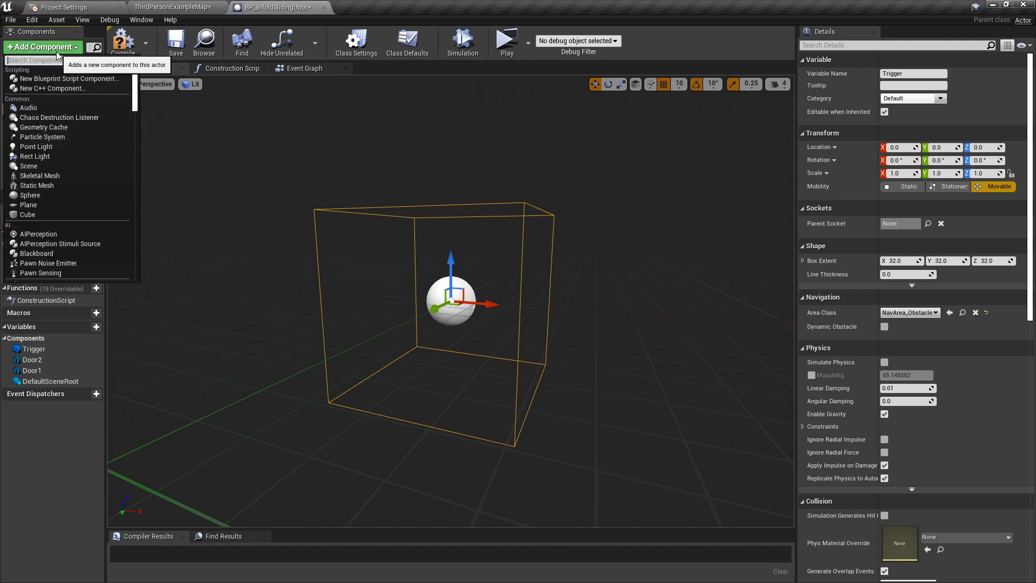
pyautogui.write('arrow')
pyautogui.press('Return')
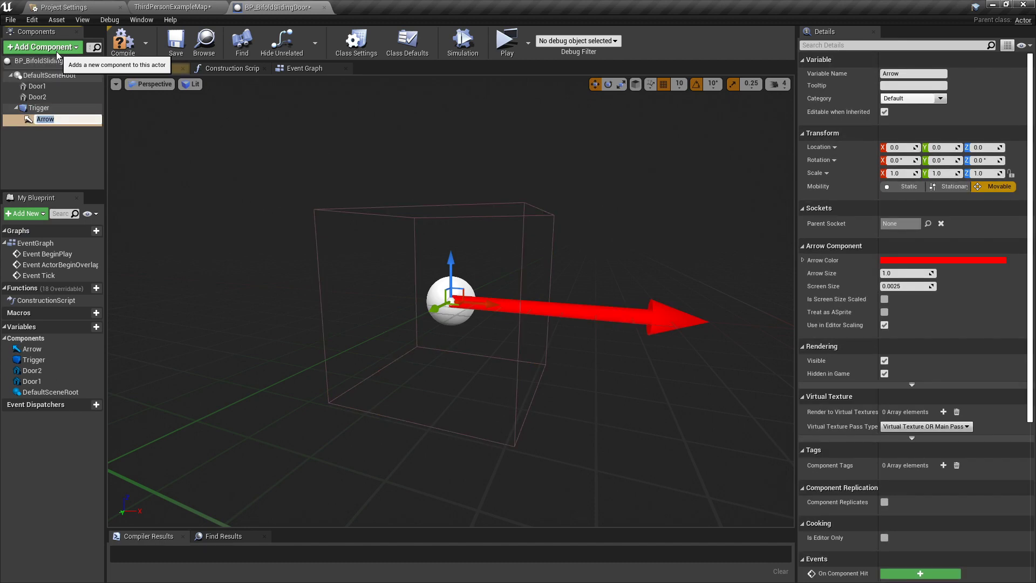
pyautogui.click(48, 131)
pyautogui.click(47, 119)
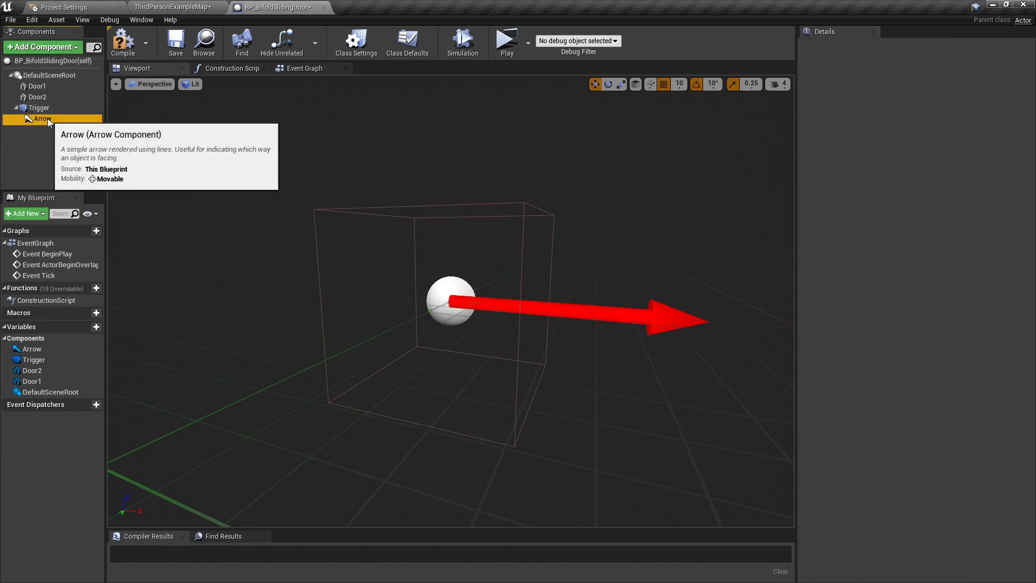
pyautogui.moveTo(48, 118); pyautogui.dragTo(47, 76)
pyautogui.click(59, 88)
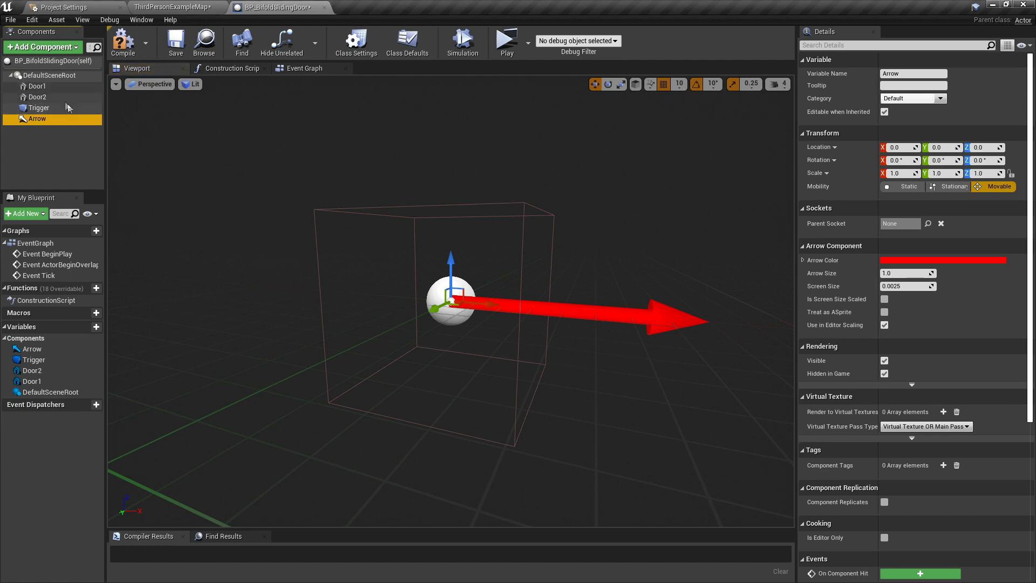
# Step: Assign the SM_GlassWindow static mesh to Door1 and frame the door in the blueprint viewport
pyautogui.click(37, 86)
pyautogui.click(931, 271)
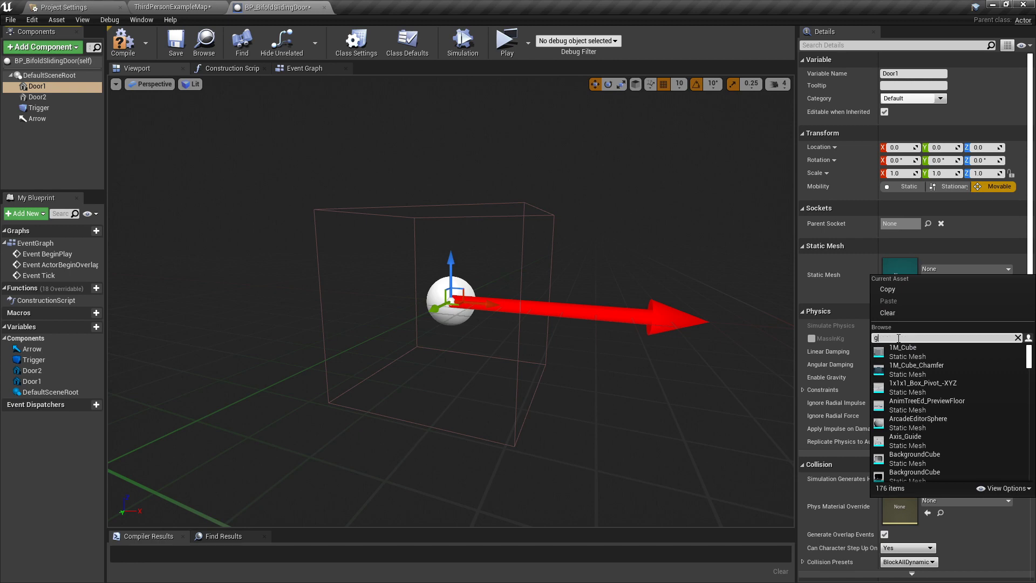
pyautogui.write('glass')
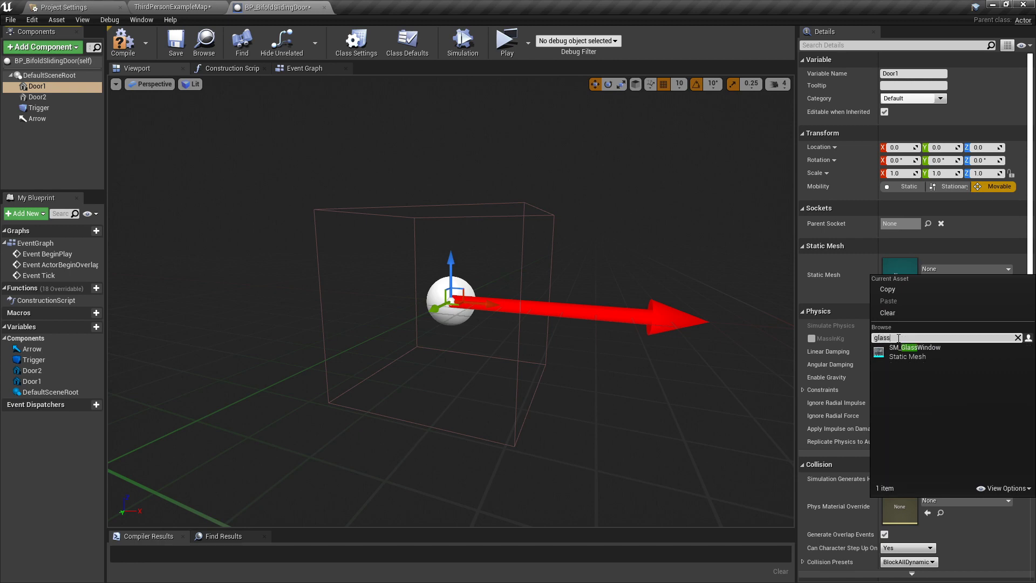
pyautogui.press('Return')
pyautogui.click(559, 257)
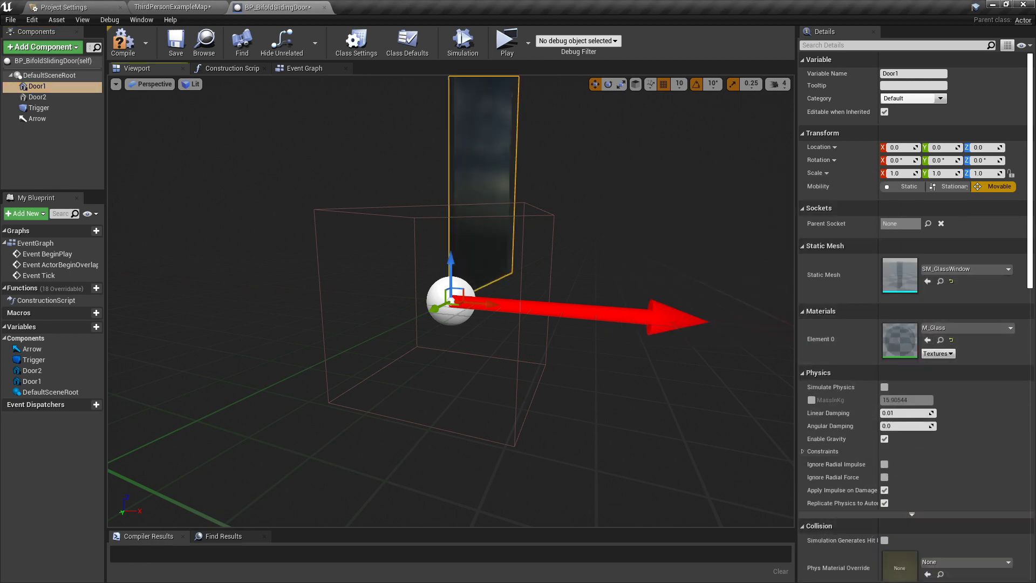
pyautogui.press('f')
pyautogui.scroll(-4, 556, 264)
pyautogui.scroll(2, 505, 317)
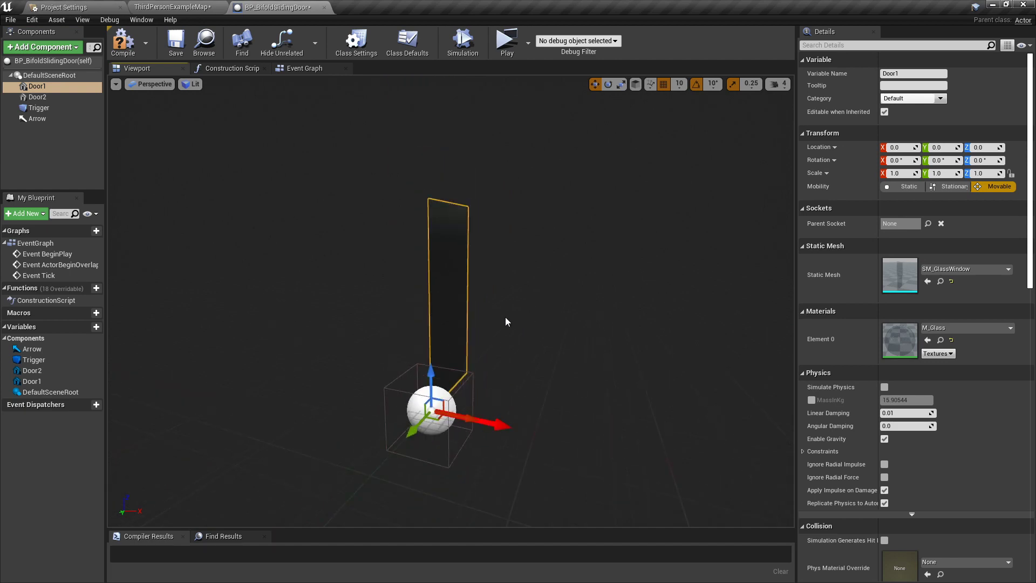
pyautogui.keyDown('alt'); pyautogui.moveTo(504, 317); pyautogui.dragTo(386, 334); pyautogui.keyUp('alt')
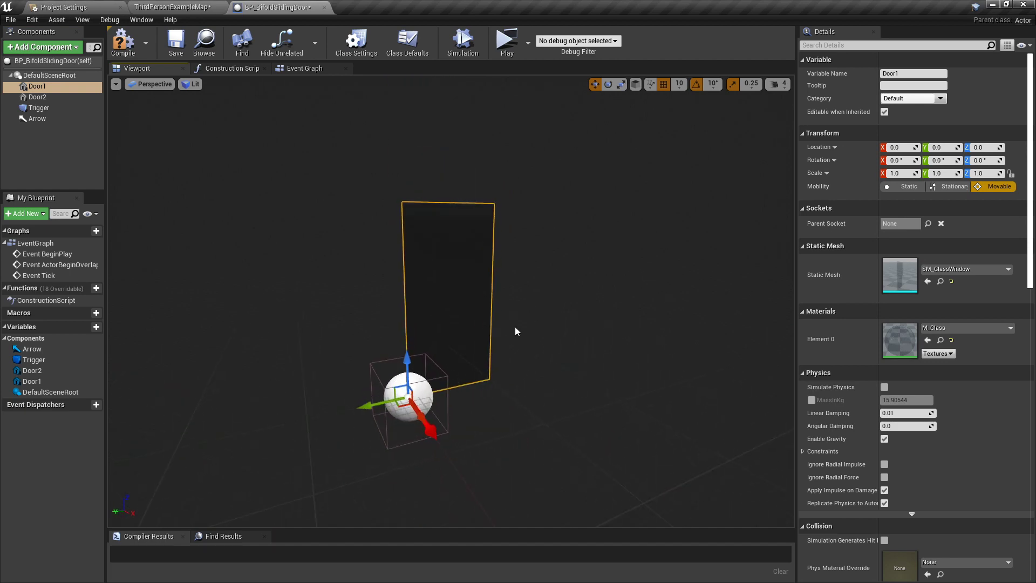
# Step: Assign the 1M_Cube static mesh to the Door2 component
pyautogui.click(37, 97)
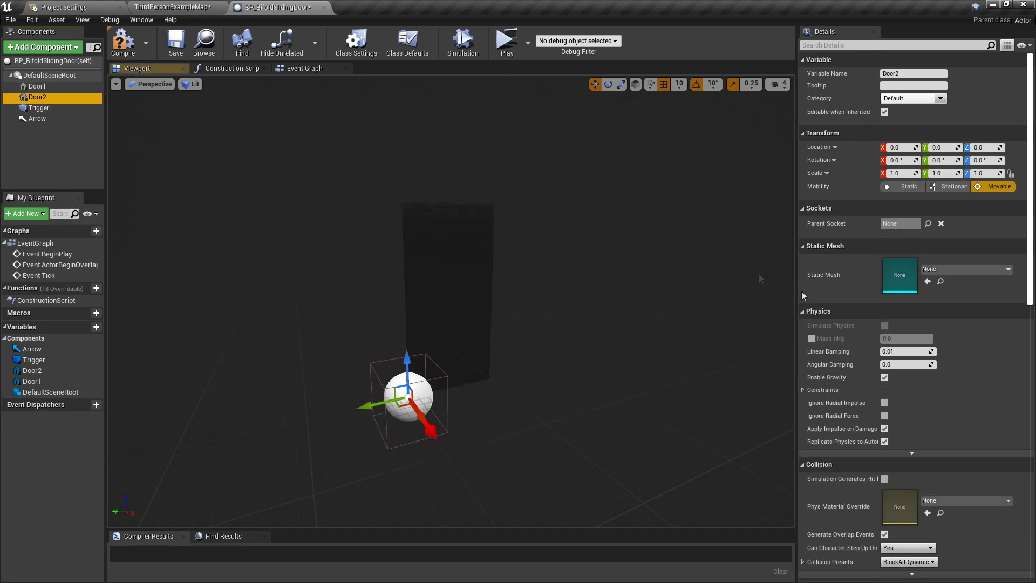
pyautogui.click(938, 268)
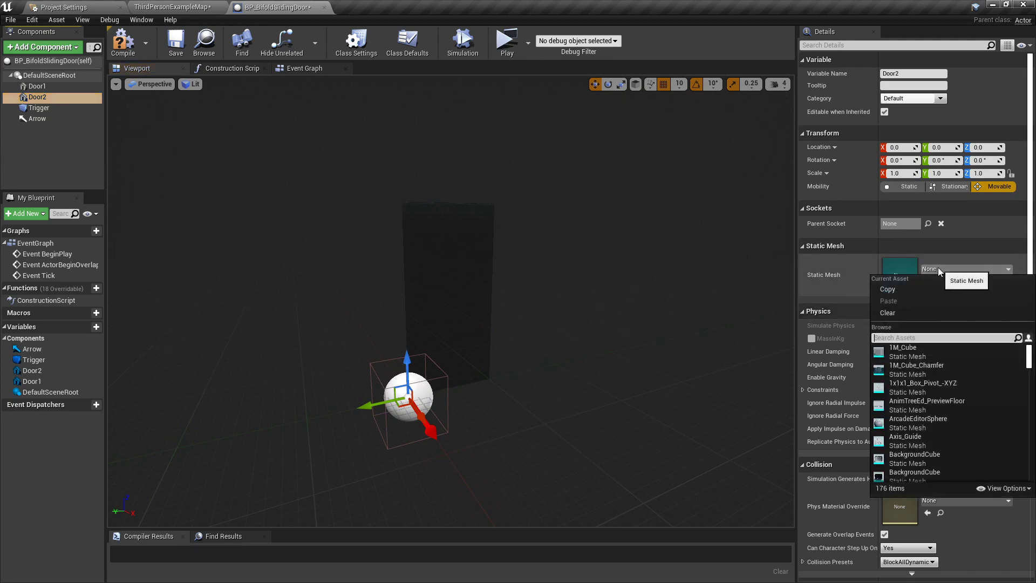
pyautogui.write('1m_')
pyautogui.press('Return')
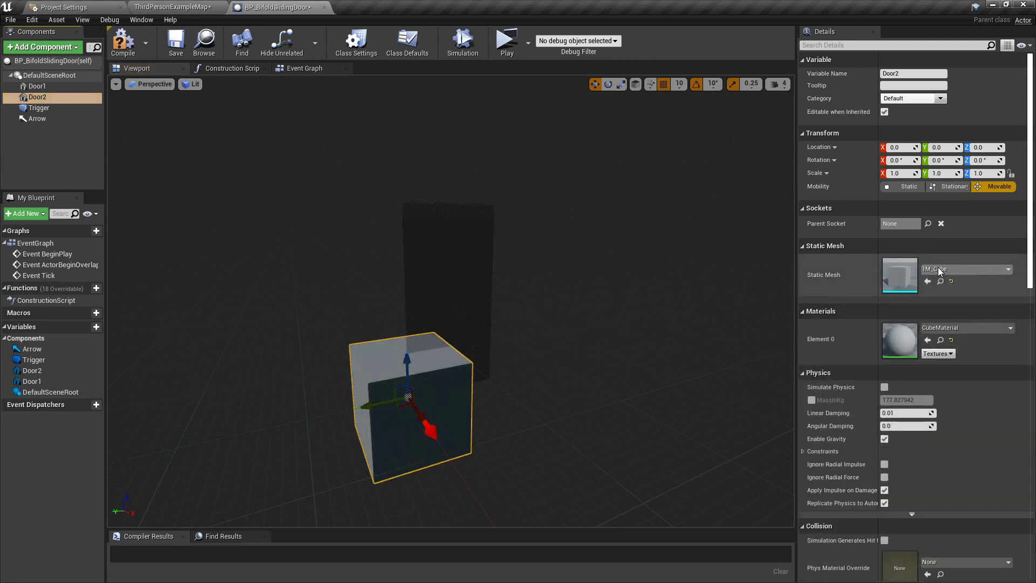
# Step: Replace the cube on the Door2 component with the SM_GlassWindow static mesh
pyautogui.click(939, 270)
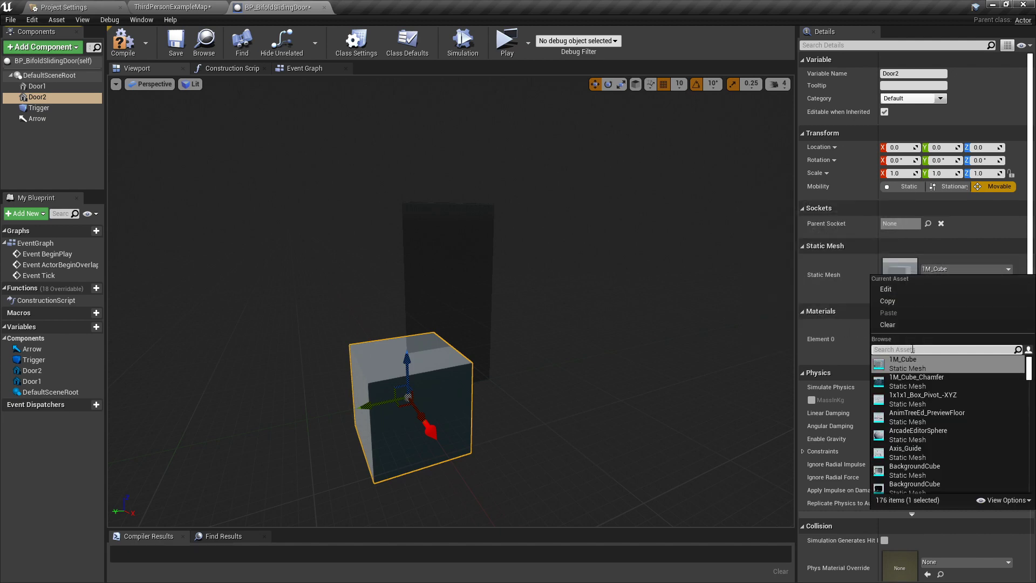
pyautogui.write('glas')
pyautogui.press('Escape')
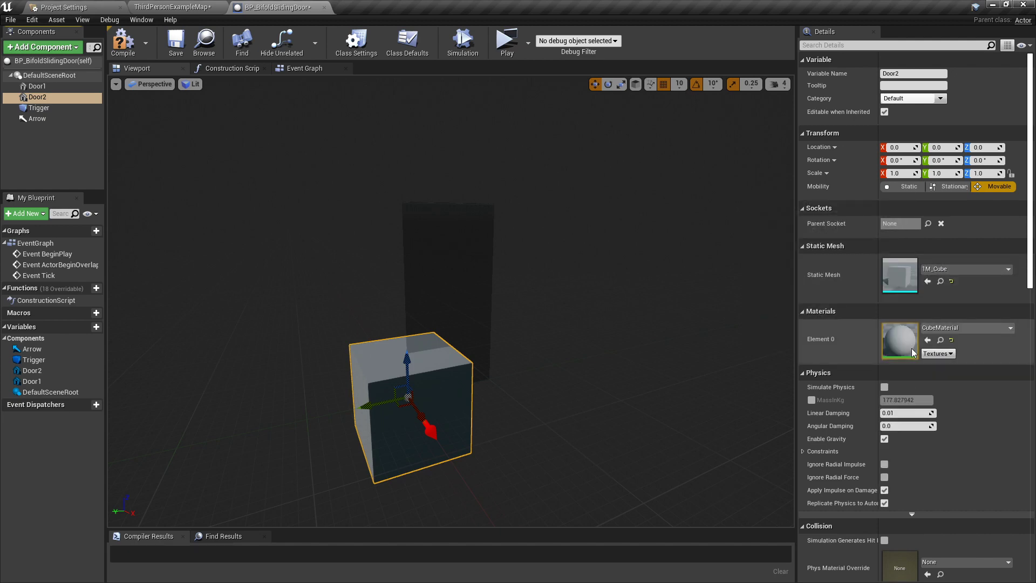
pyautogui.click(936, 271)
pyautogui.write('g')
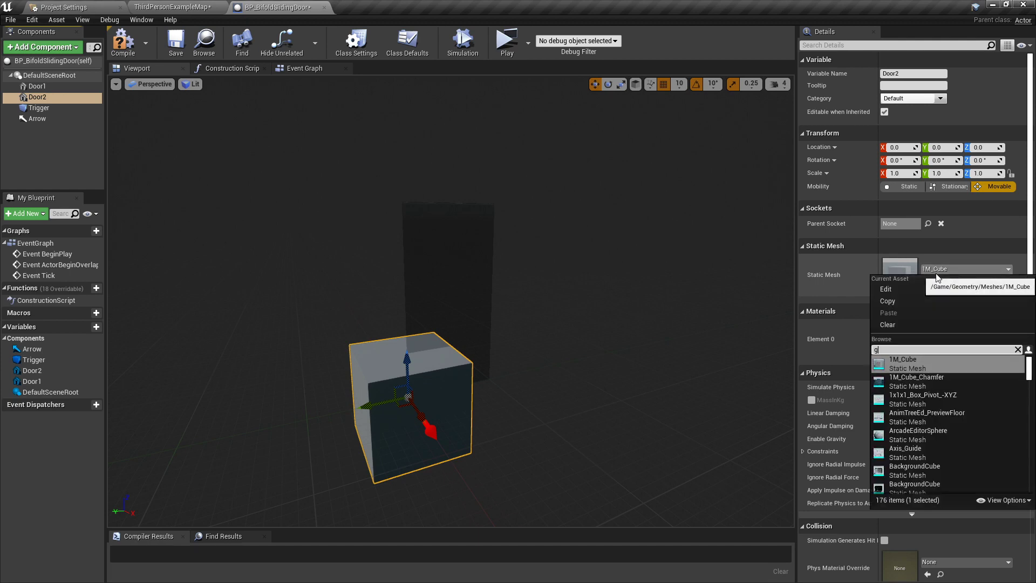
pyautogui.write('lass')
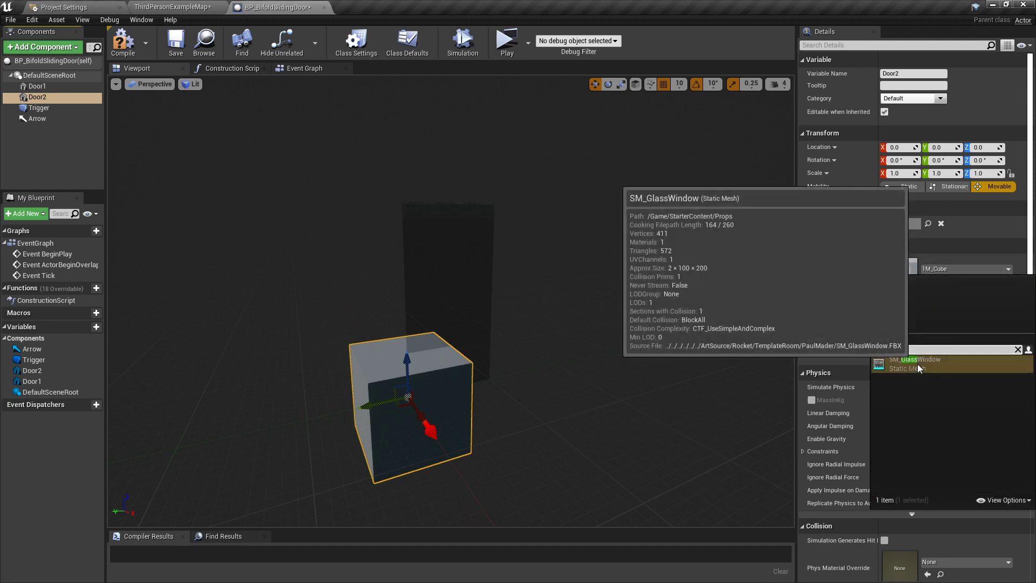
pyautogui.click(916, 364)
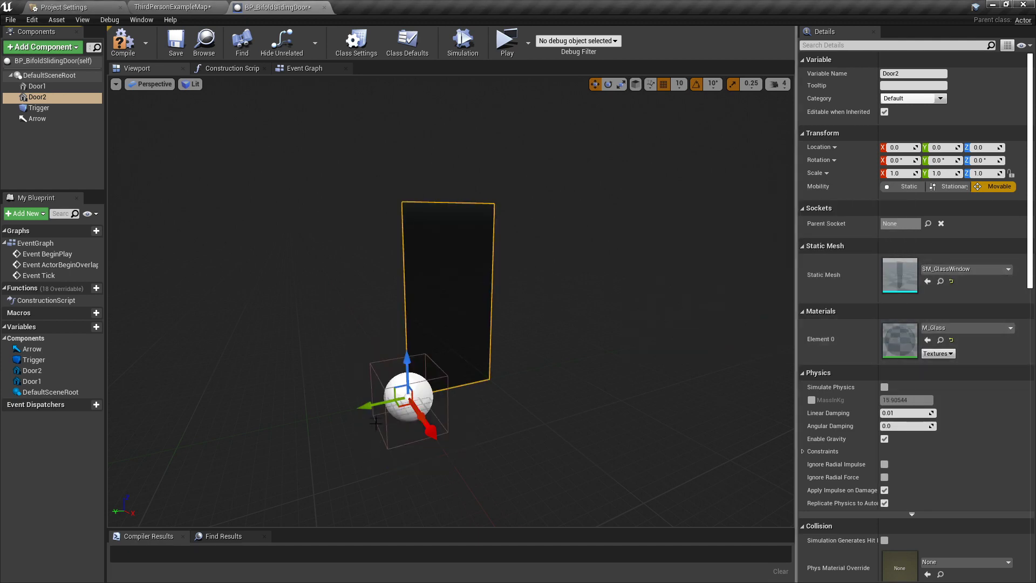
# Step: Move Door2 beside Door1 to Y 100 and offset it to X -10
pyautogui.moveTo(361, 405); pyautogui.dragTo(252, 420)
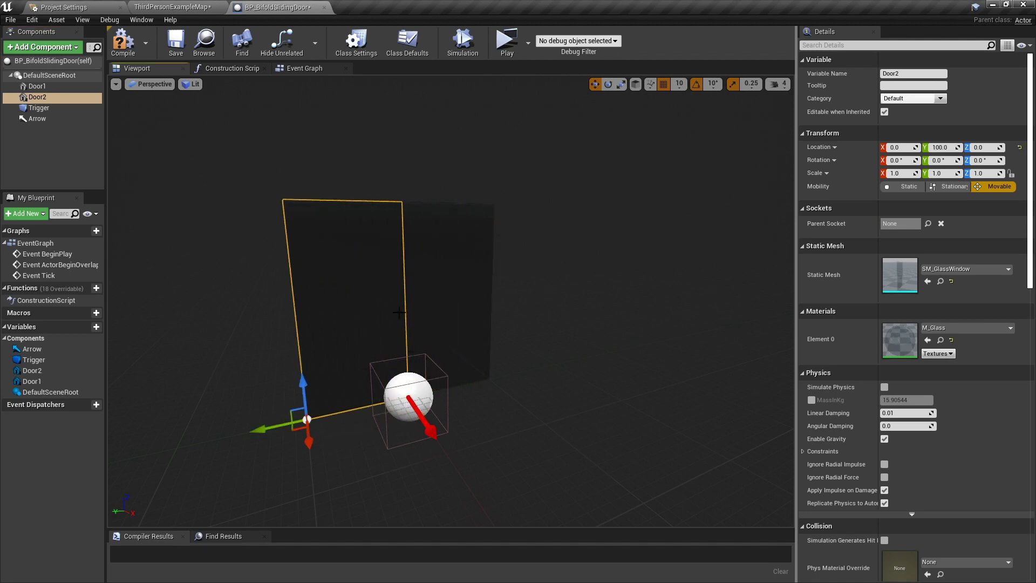
pyautogui.keyDown('alt'); pyautogui.moveTo(396, 305); pyautogui.dragTo(380, 306); pyautogui.keyUp('alt')
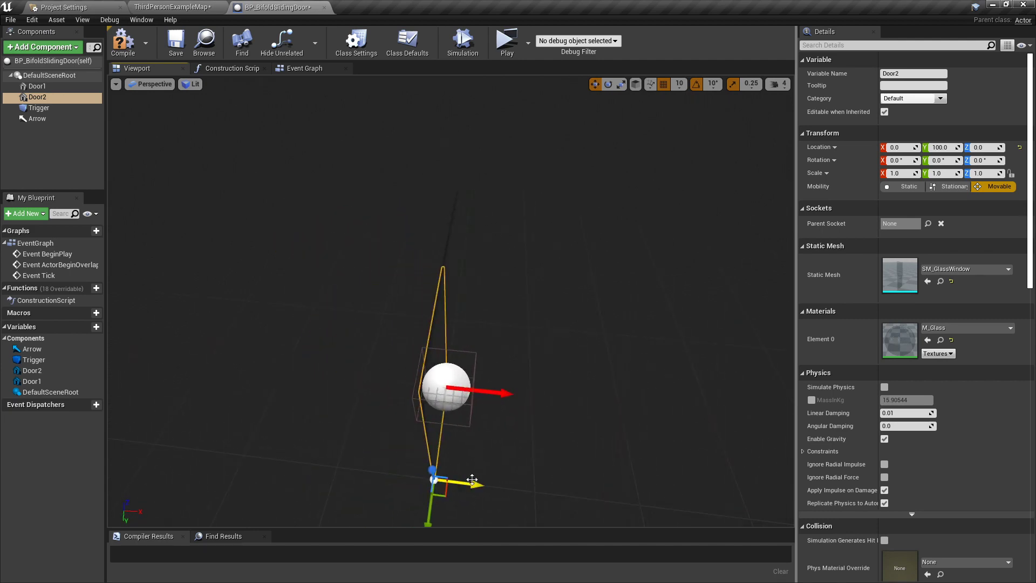
pyautogui.moveTo(471, 484); pyautogui.dragTo(467, 483)
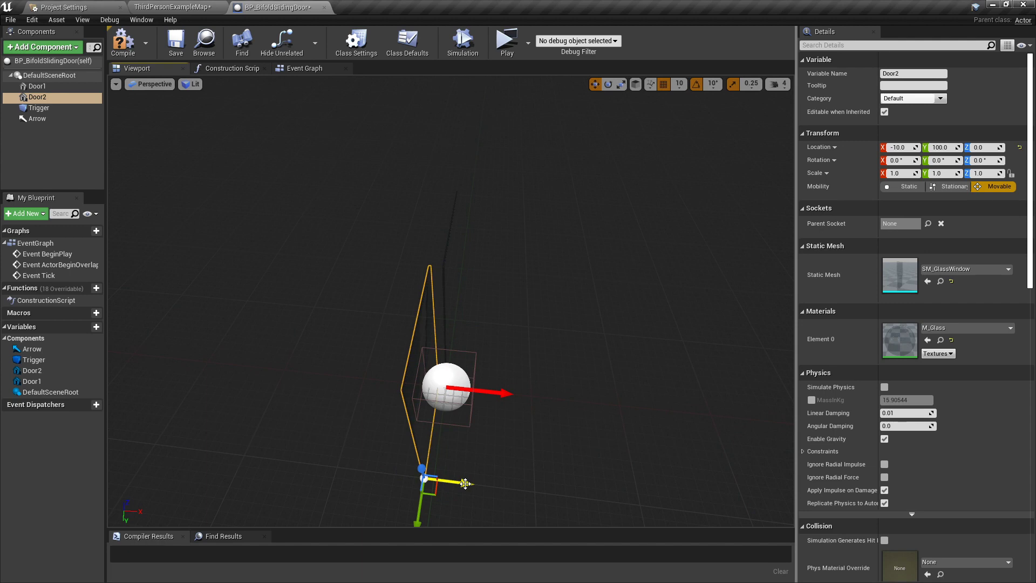
pyautogui.scroll(3, 423, 424)
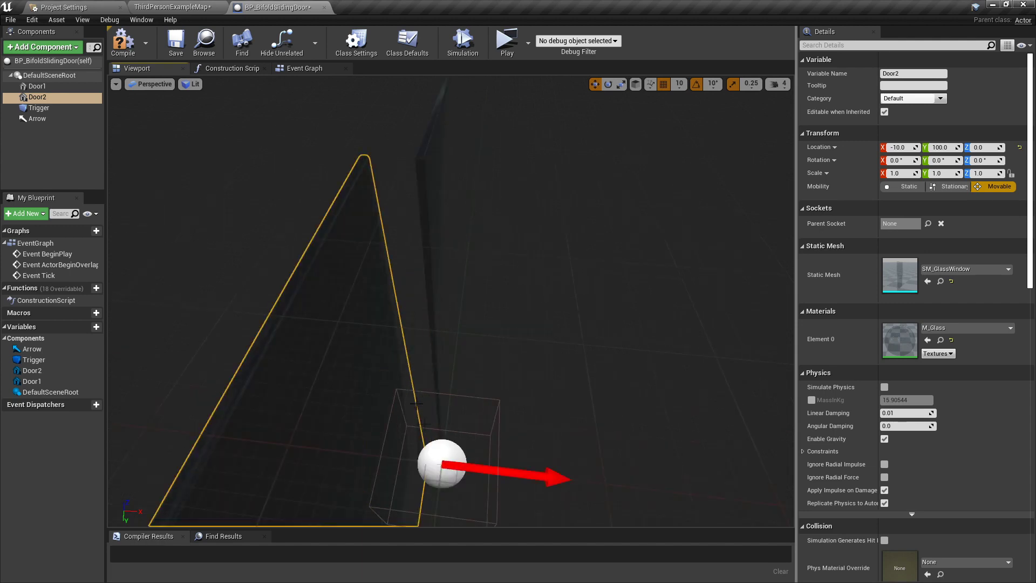
pyautogui.moveTo(440, 410); pyautogui.dragTo(442, 399)
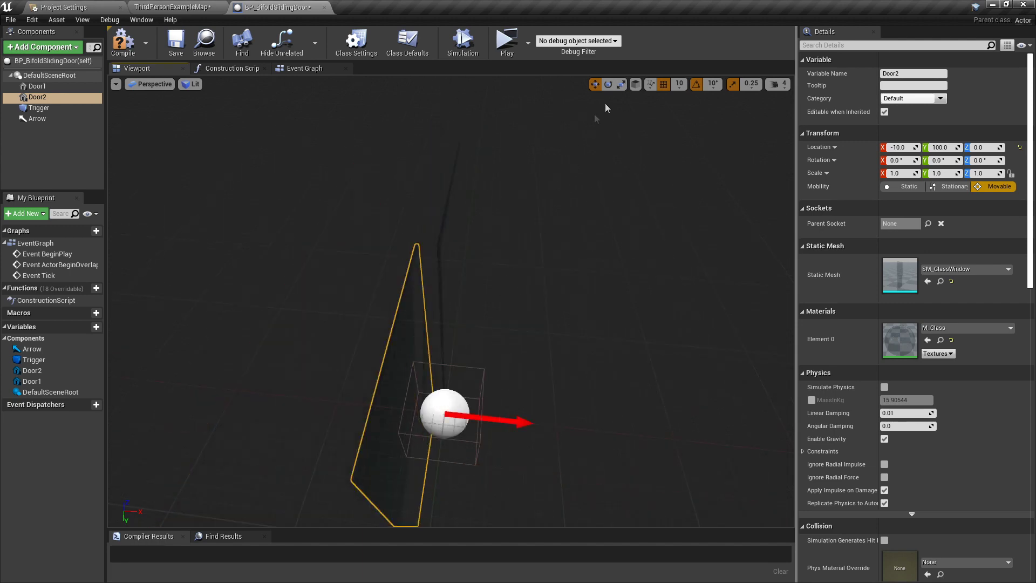
# Step: Set the position grid snap to 5 and move Door2 to X -5
pyautogui.click(679, 83)
pyautogui.click(685, 118)
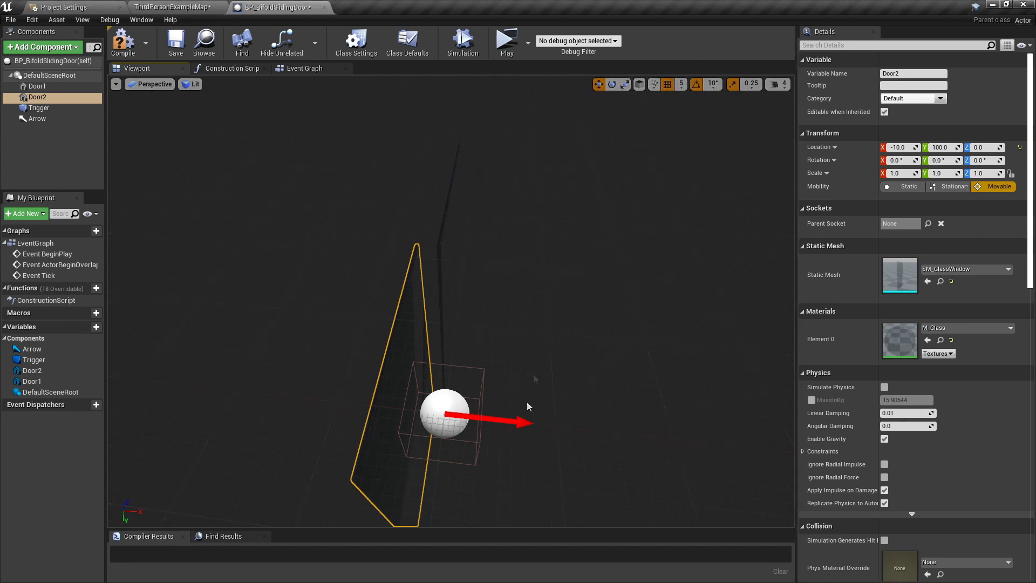
pyautogui.moveTo(519, 421); pyautogui.dragTo(524, 426)
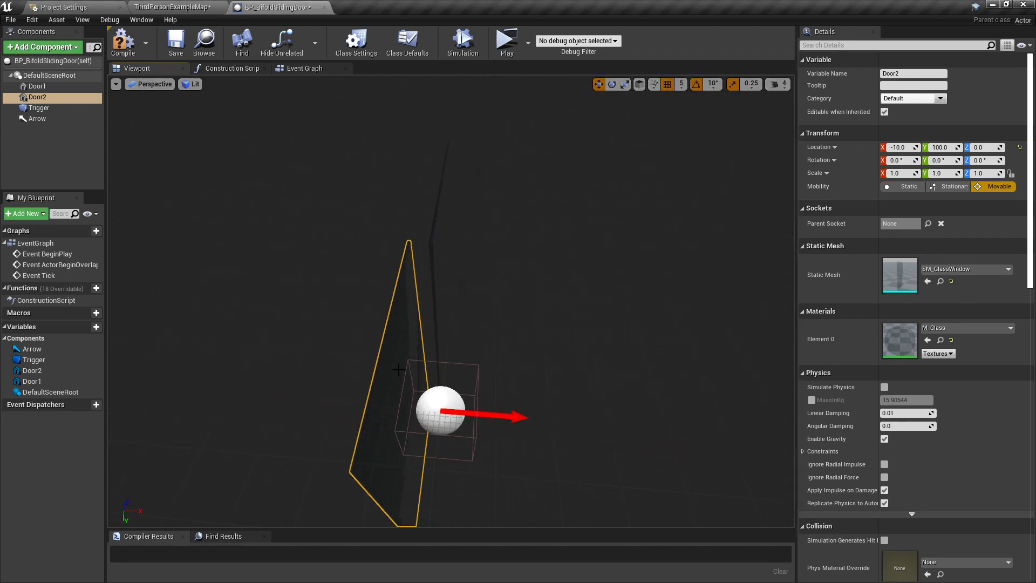
pyautogui.moveTo(445, 440); pyautogui.dragTo(455, 470, button='right')
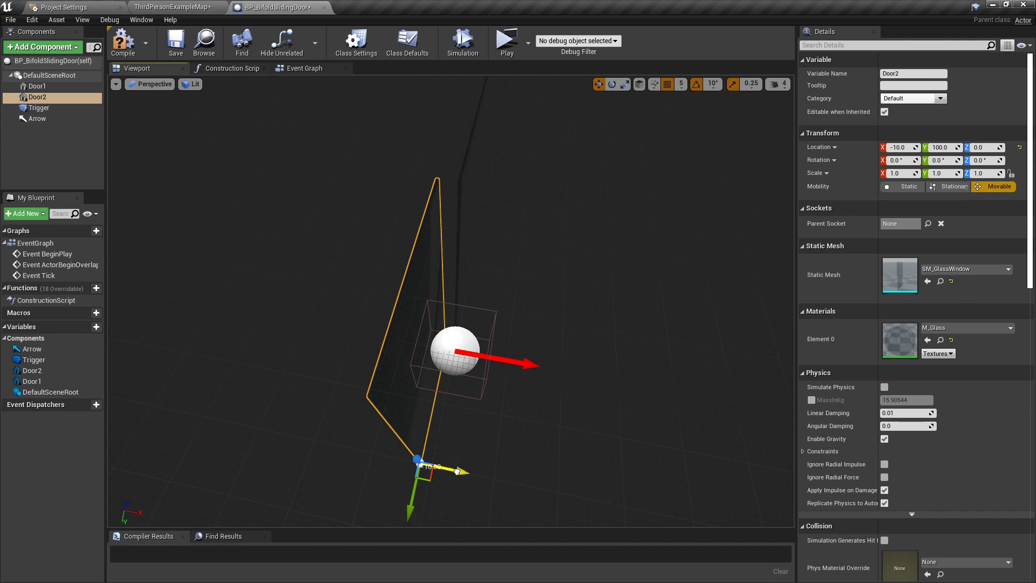
pyautogui.moveTo(456, 471); pyautogui.dragTo(466, 473)
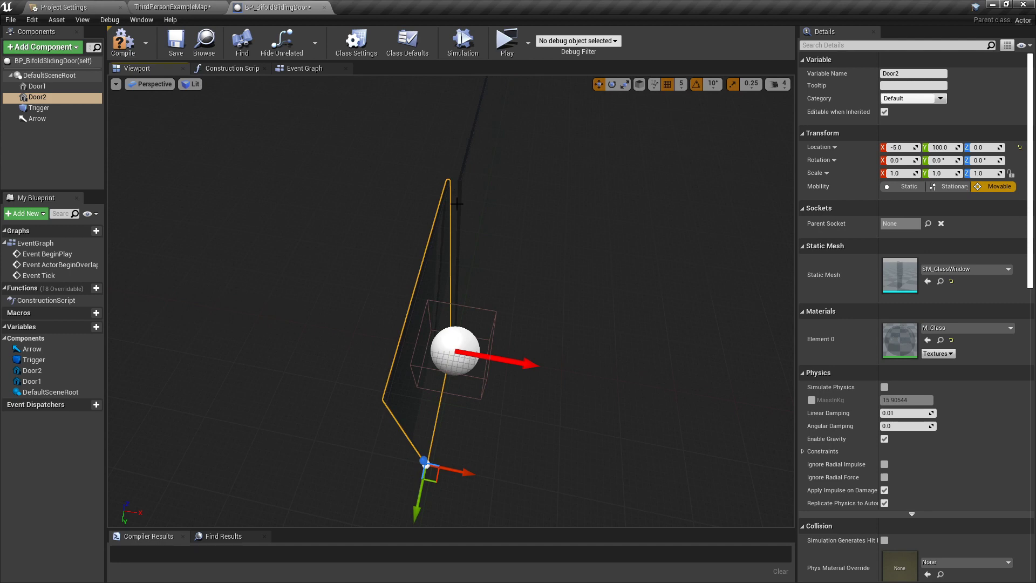
# Step: Raise the Trigger box to Z 95 in front of the doors
pyautogui.keyDown('alt'); pyautogui.moveTo(451, 301); pyautogui.dragTo(329, 270); pyautogui.keyUp('alt')
pyautogui.keyDown('alt'); pyautogui.moveTo(559, 247); pyautogui.dragTo(536, 236); pyautogui.keyUp('alt')
pyautogui.moveTo(440, 146); pyautogui.dragTo(510, 289)
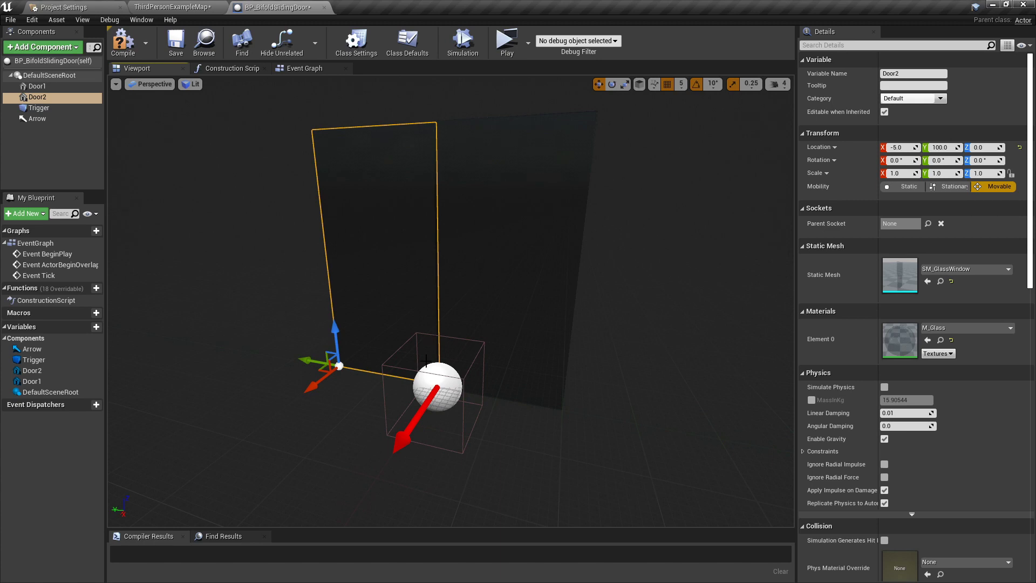
pyautogui.click(464, 401)
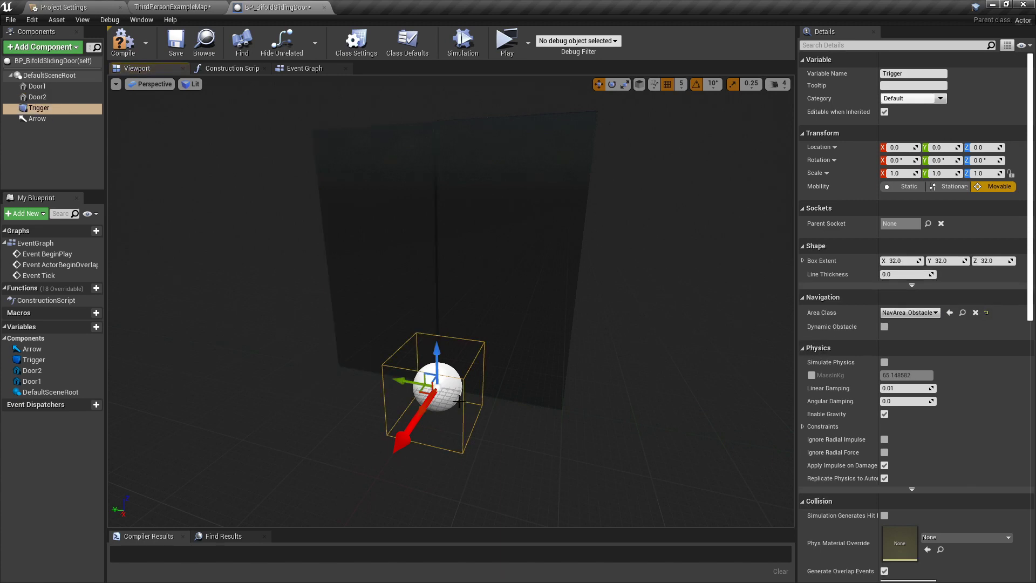
pyautogui.keyDown('alt'); pyautogui.moveTo(467, 424); pyautogui.dragTo(424, 423); pyautogui.keyUp('alt')
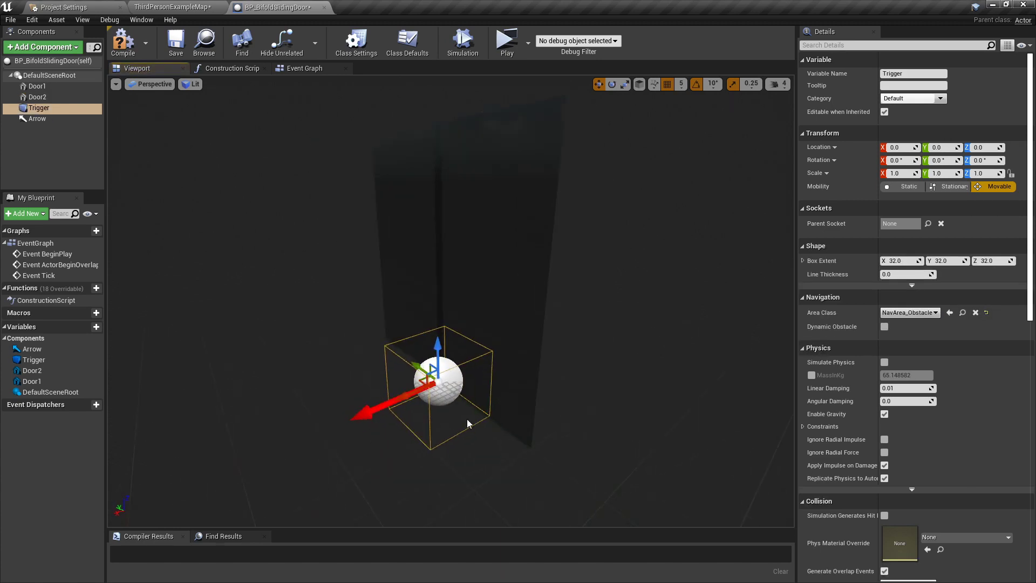
pyautogui.moveTo(440, 345); pyautogui.dragTo(441, 237)
# Step: Scale the Trigger box to 6.0 on X, 3.0 on Y and 2.0 on Z
pyautogui.press('r')
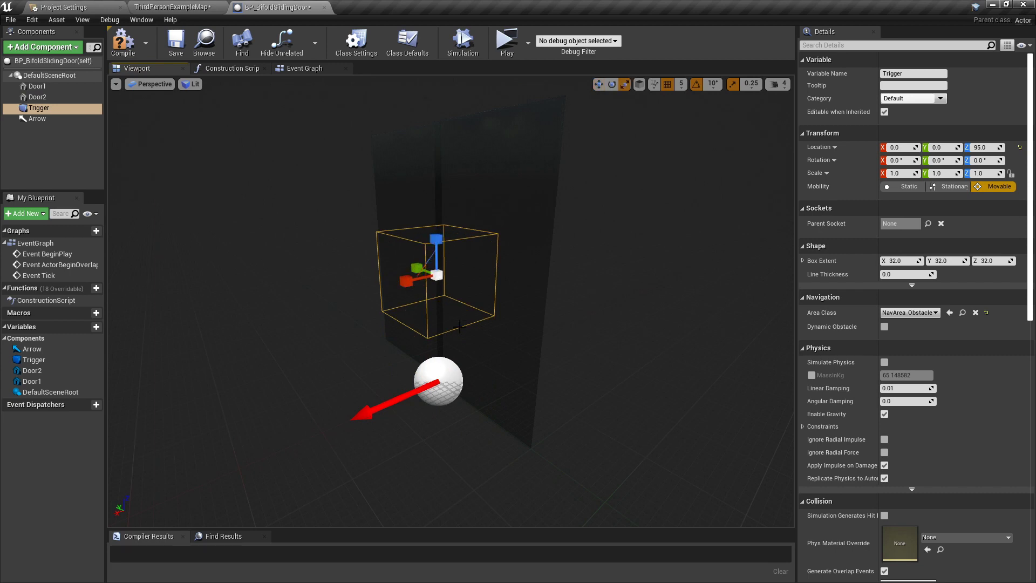
pyautogui.moveTo(405, 281); pyautogui.dragTo(367, 296)
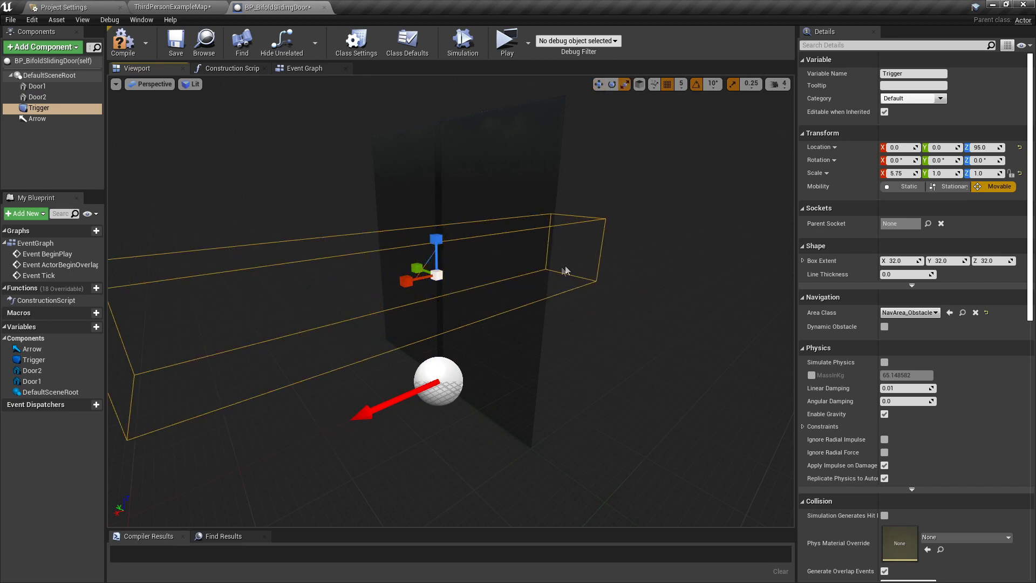
pyautogui.moveTo(418, 268); pyautogui.dragTo(451, 340)
pyautogui.scroll(-4, 449, 338)
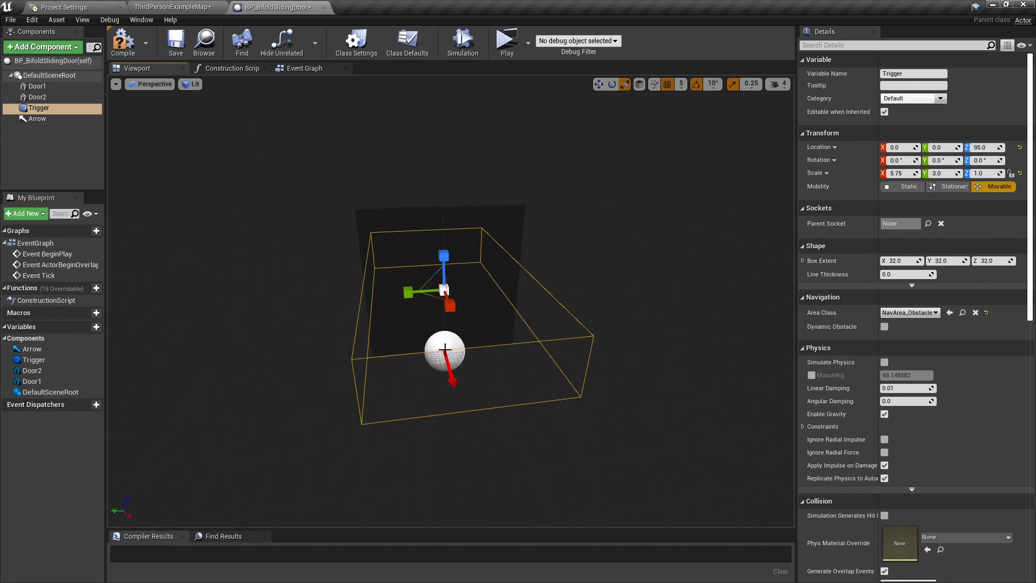
pyautogui.moveTo(449, 305)
pyautogui.mouseDown()
pyautogui.moveTo(464, 268)
pyautogui.moveTo(443, 221)
pyautogui.moveTo(453, 320)
pyautogui.moveTo(488, 311)
pyautogui.moveTo(440, 308)
pyautogui.mouseUp()
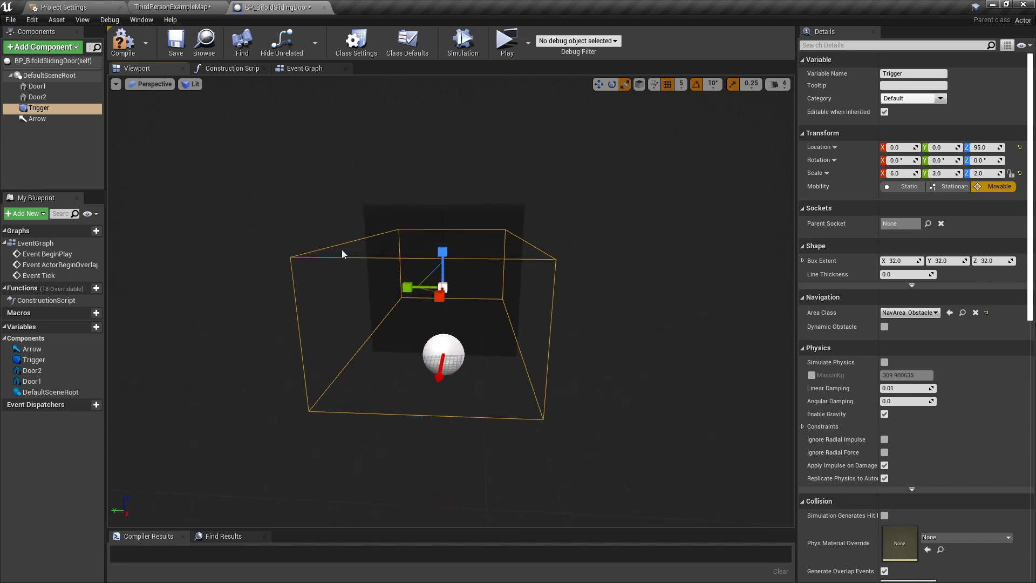
pyautogui.click(404, 232)
pyautogui.moveTo(403, 193)
pyautogui.mouseDown(button='right')
pyautogui.moveTo(468, 241)
pyautogui.moveTo(393, 181)
pyautogui.mouseUp(button='right')
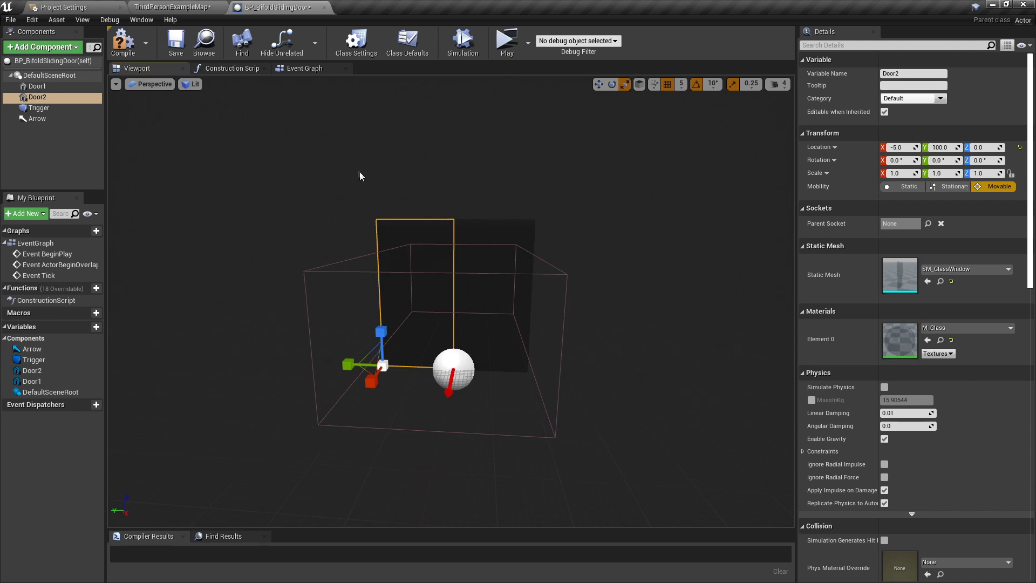
pyautogui.keyDown('alt'); pyautogui.moveTo(378, 188); pyautogui.dragTo(442, 215); pyautogui.keyUp('alt')
pyautogui.scroll(3, 400, 178)
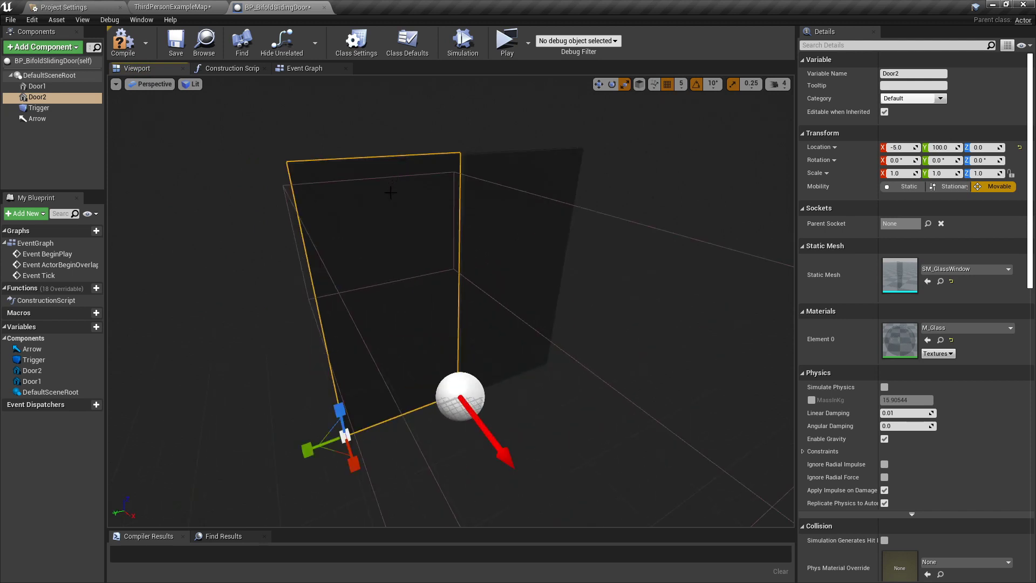
pyautogui.scroll(-3, 397, 245)
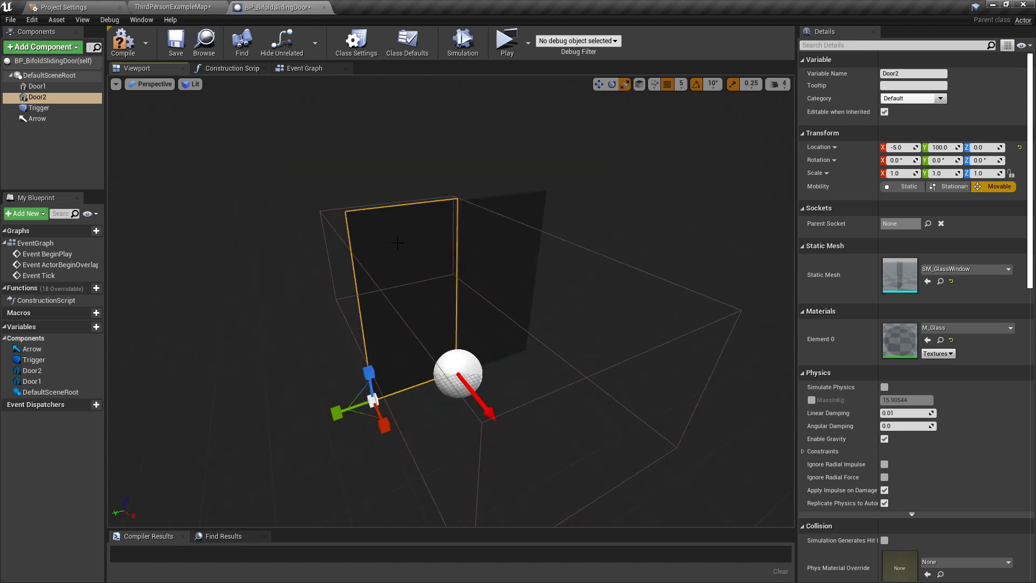
# Step: Create a Vector variable named Door1OpenLoc and compile the blueprint
pyautogui.click(85, 326)
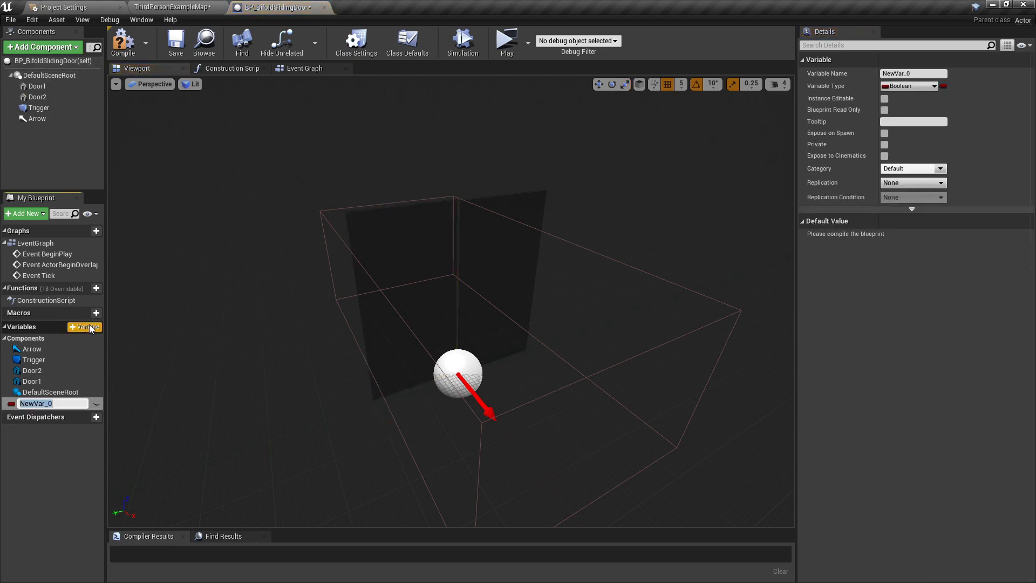
pyautogui.write('Door1')
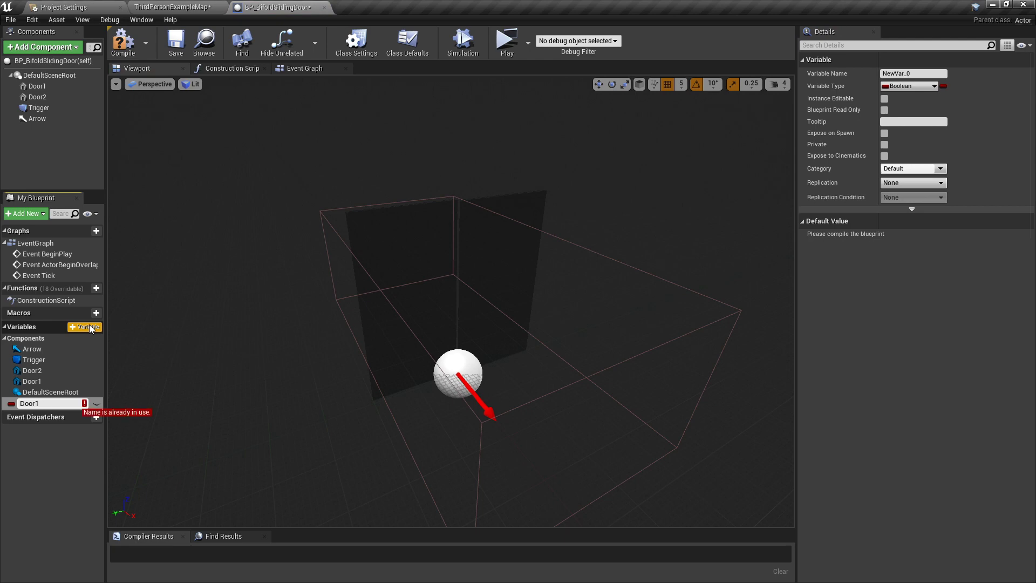
pyautogui.write('0')
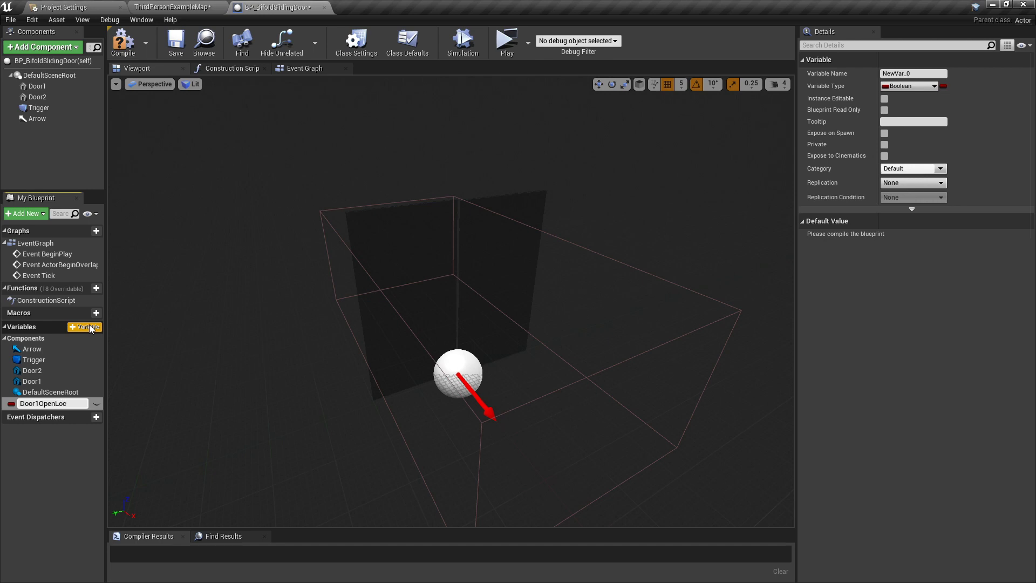
pyautogui.press('Return')
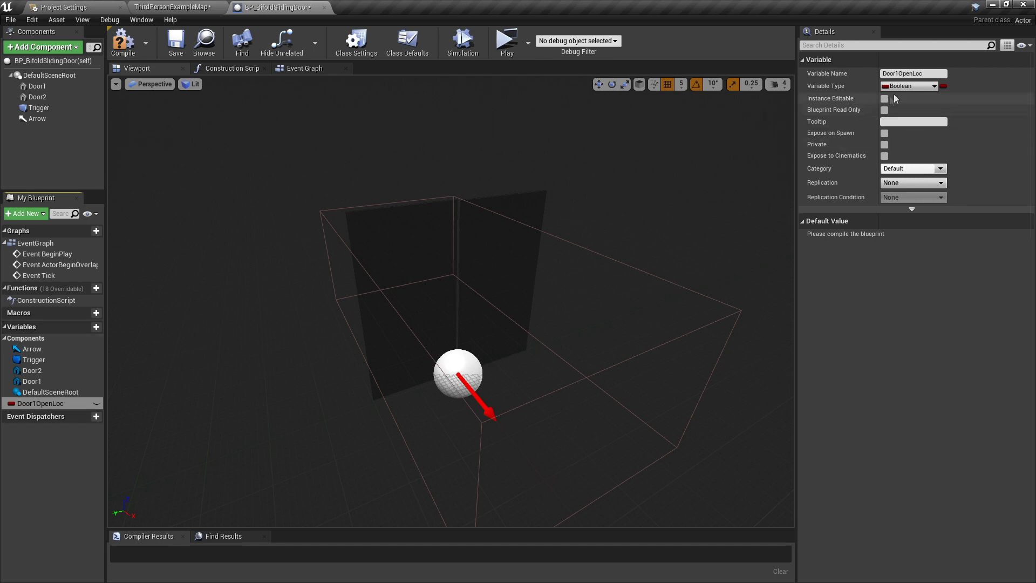
pyautogui.click(907, 86)
pyautogui.click(828, 201)
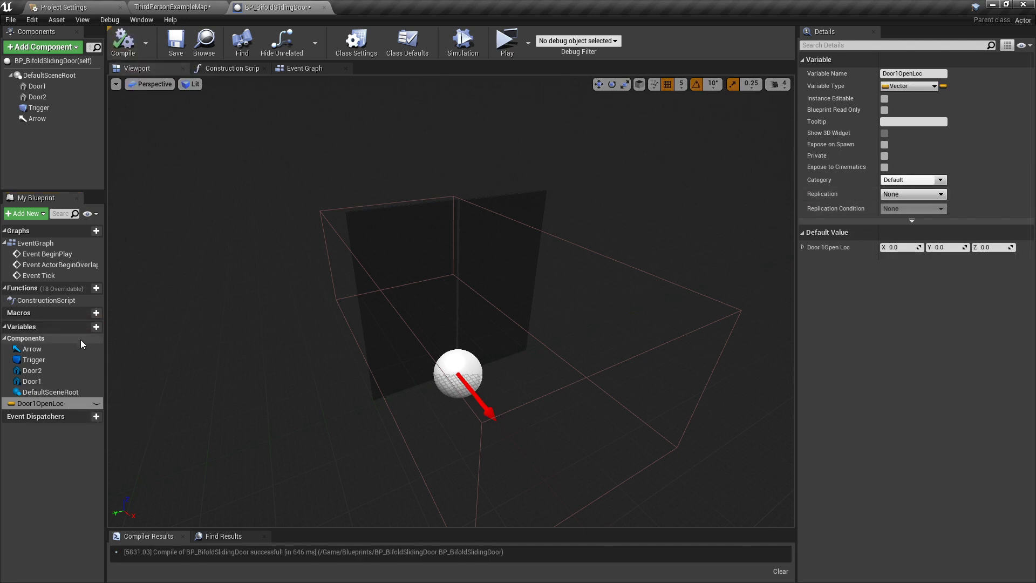
# Step: Add another Vector variable named Door2OpenLoc
pyautogui.click(87, 327)
pyautogui.write('Do')
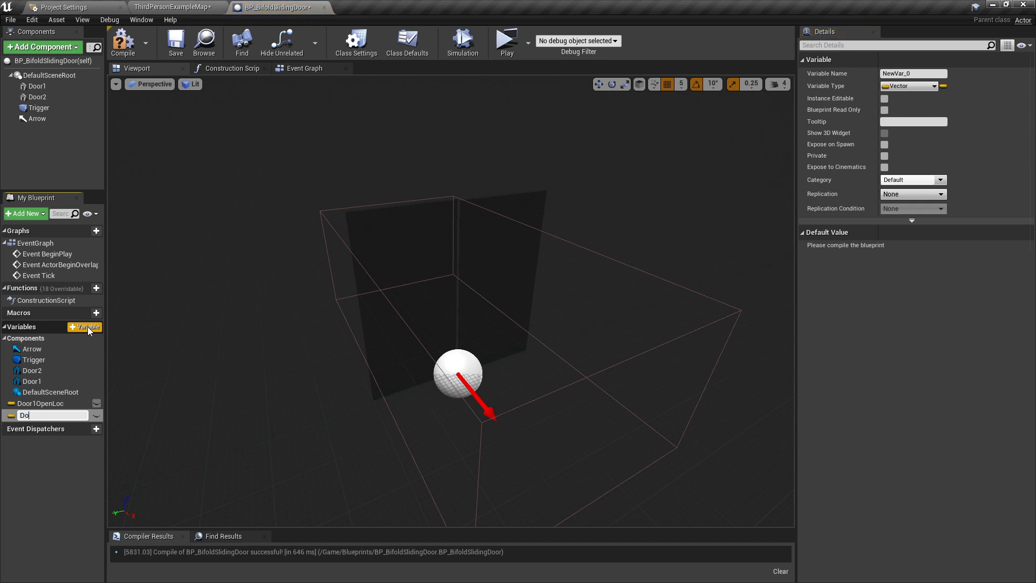
pyautogui.write('or2OpenLoc')
pyautogui.press('Return')
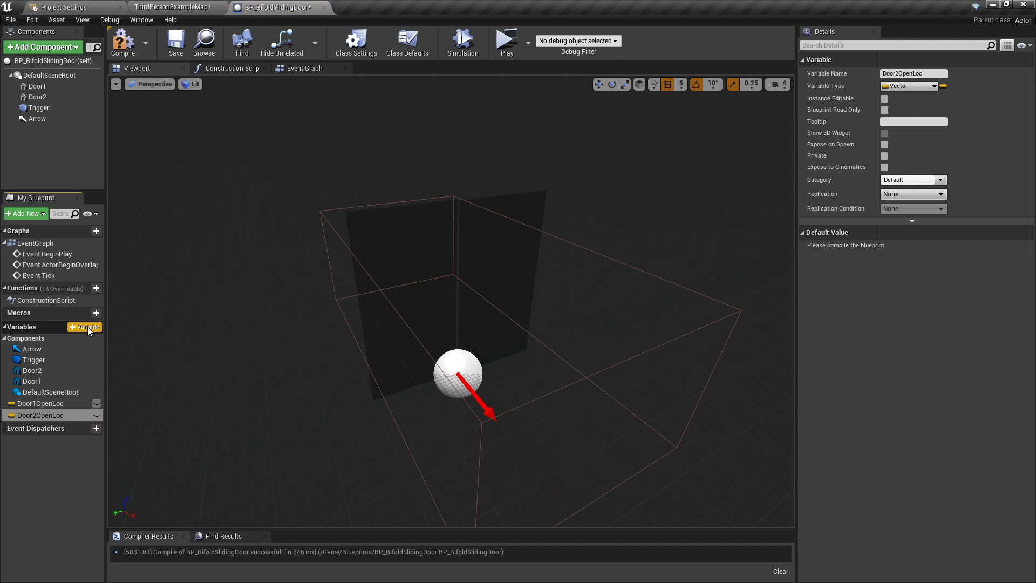
# Step: Add a third Vector variable named Door2ClosedLoc
pyautogui.click(87, 326)
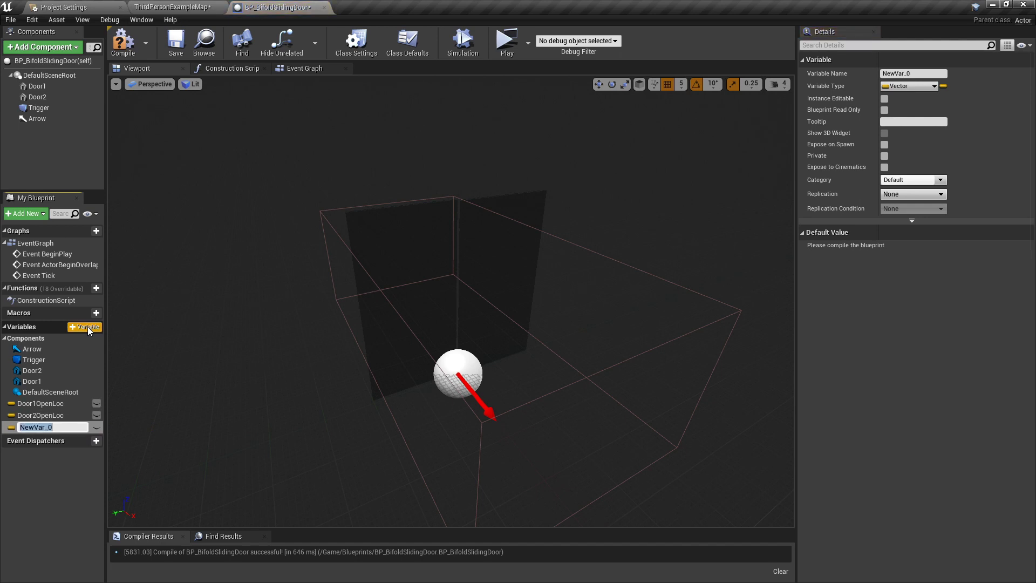
pyautogui.write('Door2')
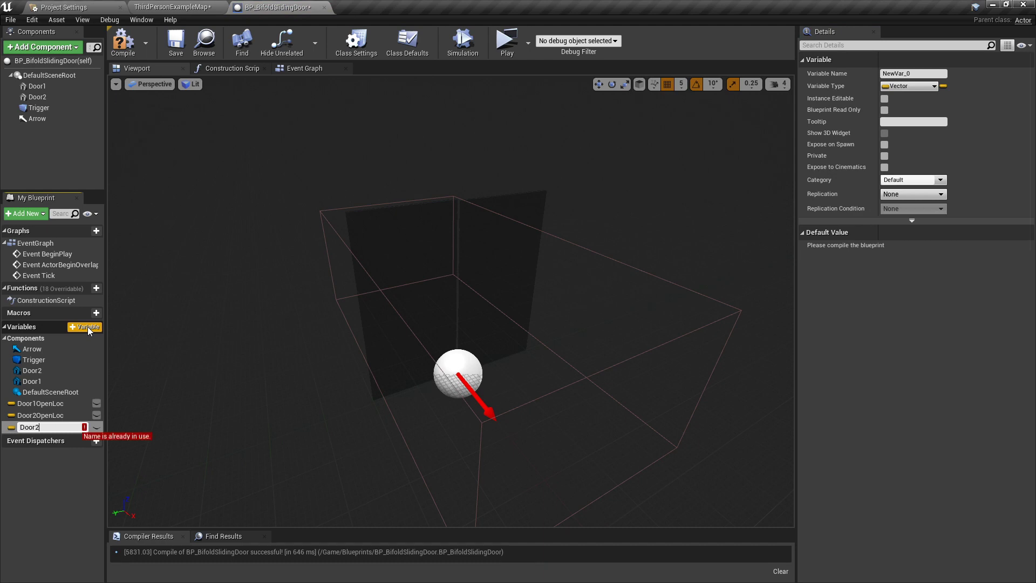
pyautogui.write('ClosedLoc')
pyautogui.press('Return')
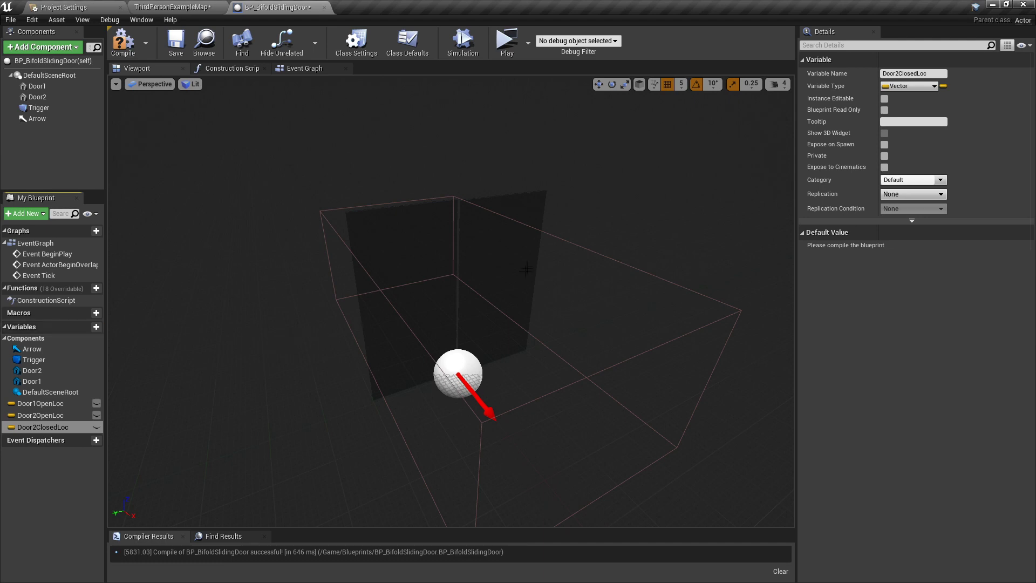
pyautogui.click(483, 263)
pyautogui.moveTo(500, 271); pyautogui.dragTo(541, 274, button='right')
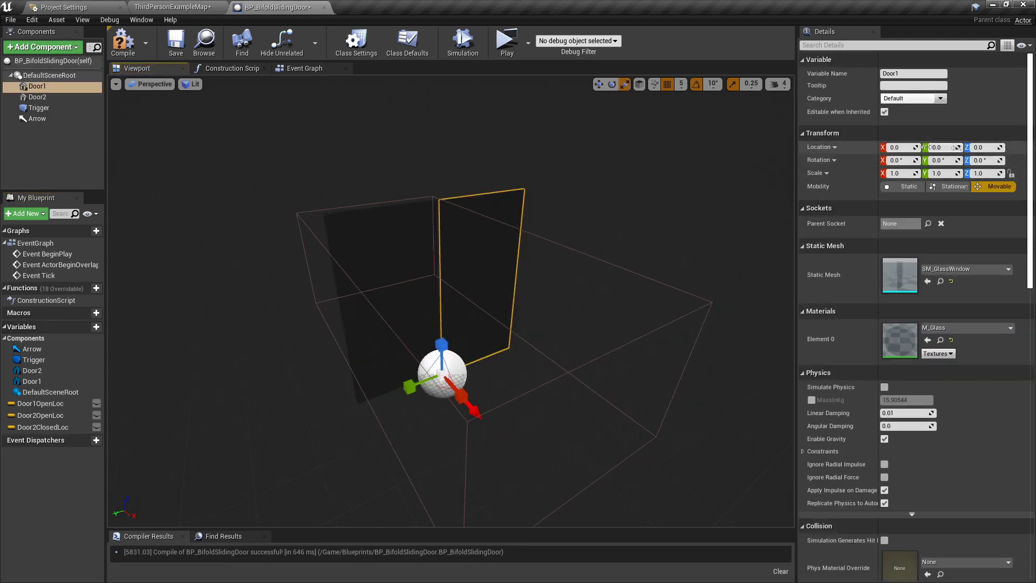
# Step: Compile the blueprint and set Door2ClosedLoc's default value to Door2's closed location, X -5.0 and Y 100.0
pyautogui.click(378, 259)
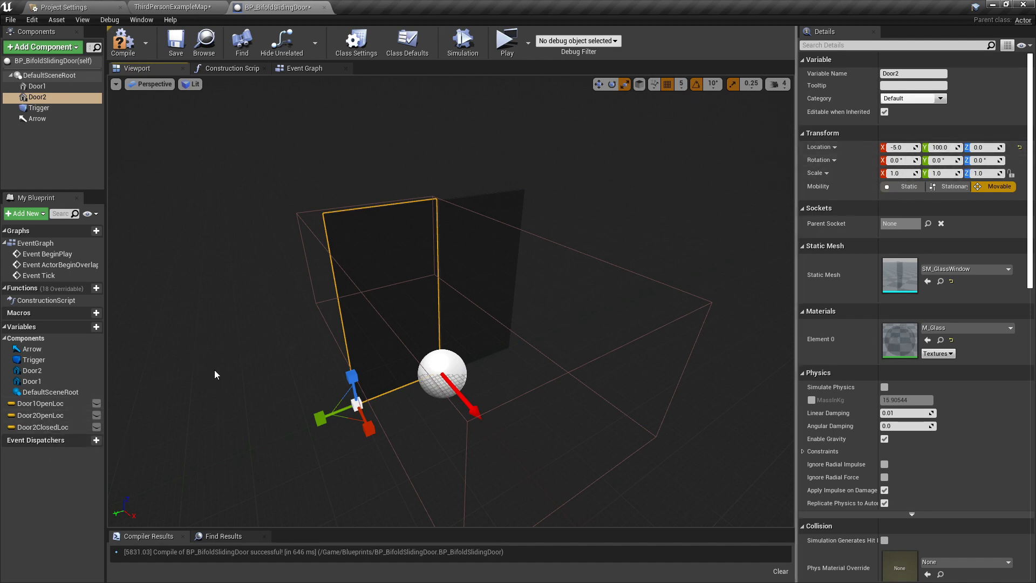
pyautogui.click(42, 426)
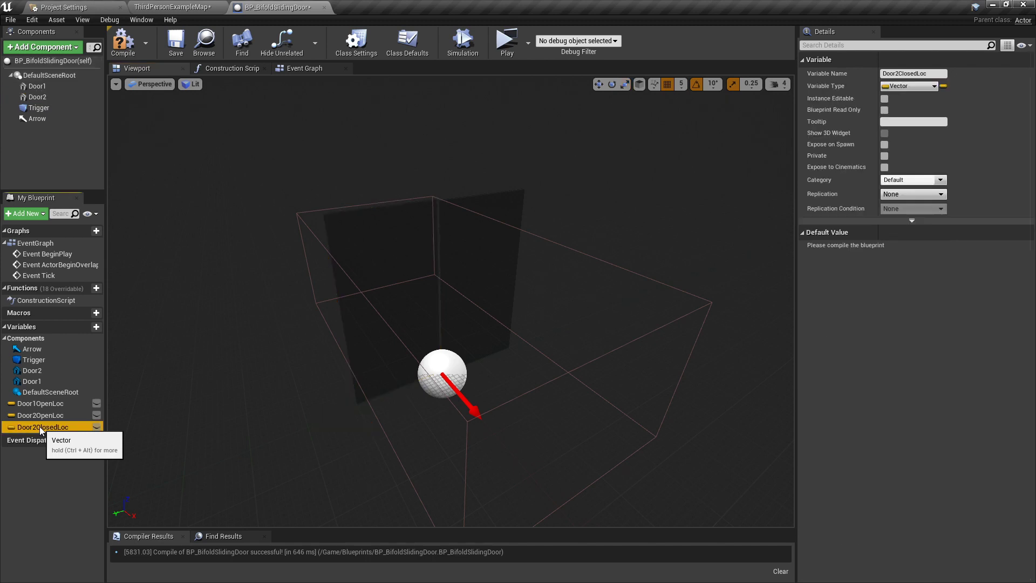
pyautogui.click(123, 43)
pyautogui.click(907, 247)
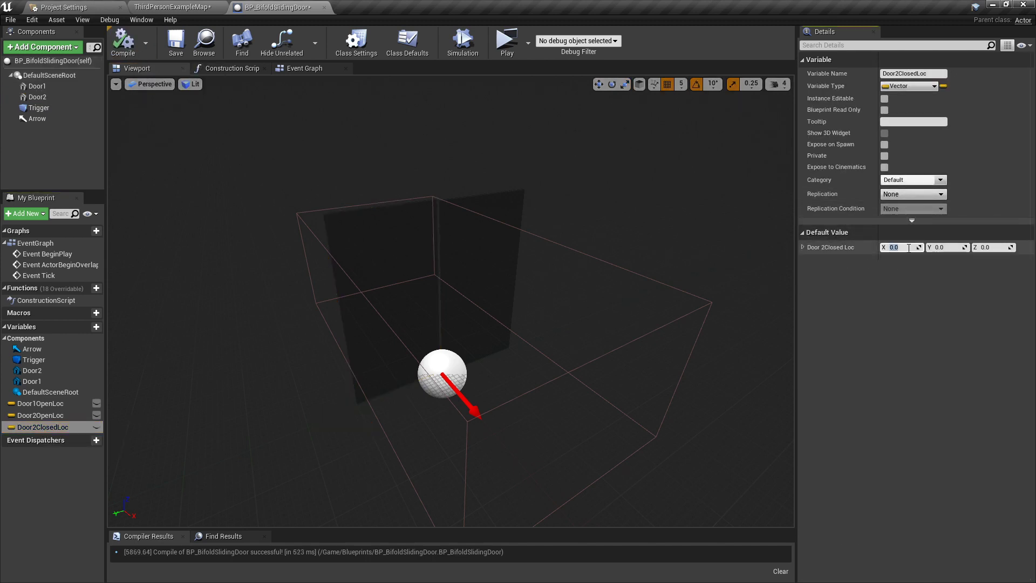
pyautogui.press('Tab')
pyautogui.write('100')
pyautogui.press('Return')
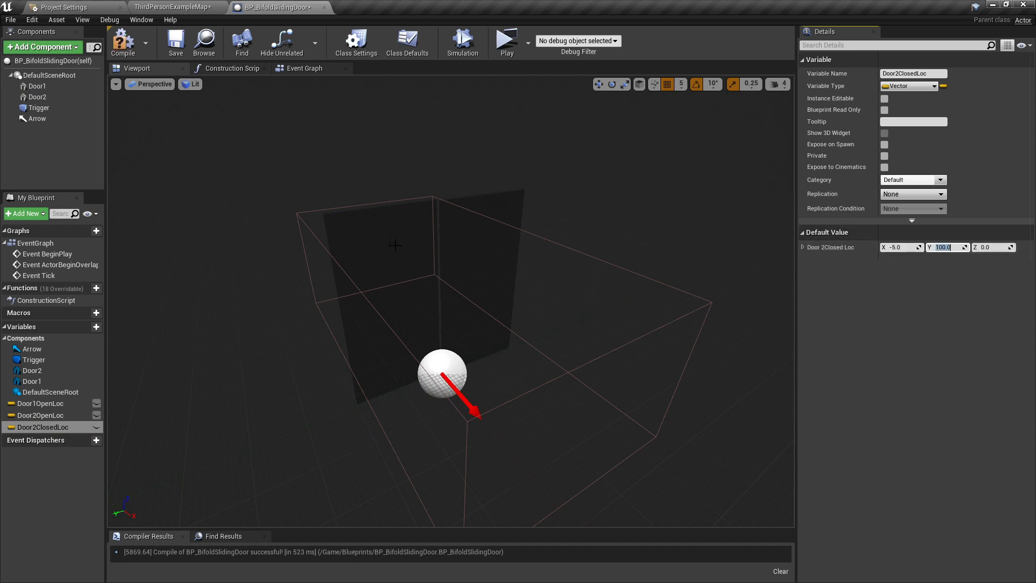
# Step: Move Door2 along the Y axis to its open position at Y 180.0
pyautogui.click(58, 405)
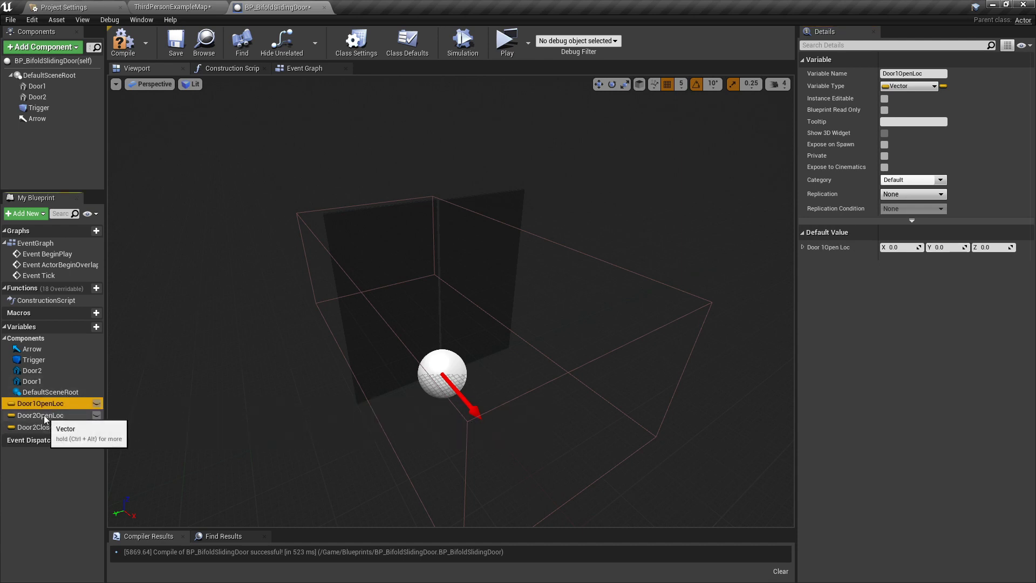
pyautogui.click(45, 420)
pyautogui.click(398, 259)
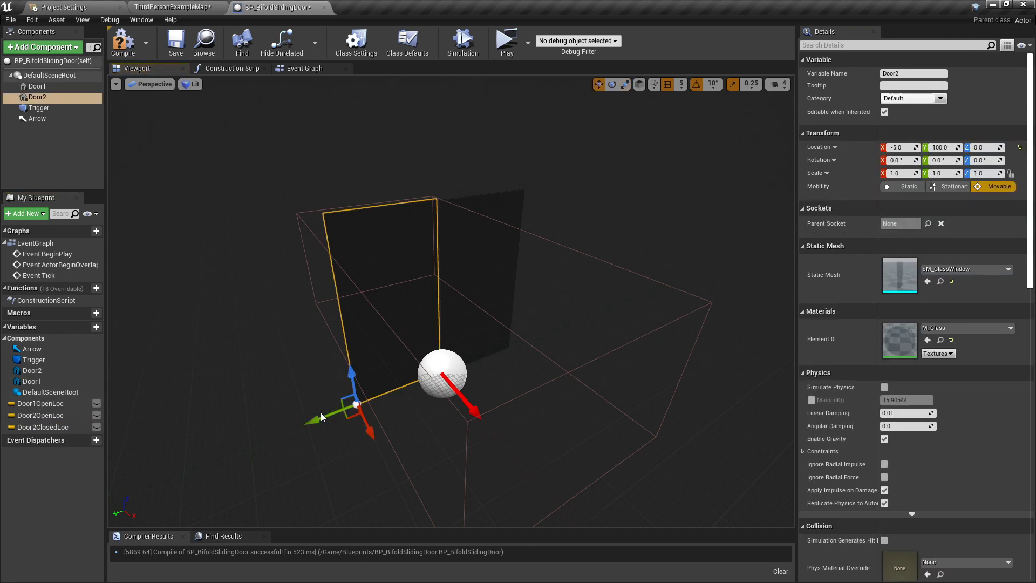
pyautogui.moveTo(321, 413); pyautogui.dragTo(265, 410)
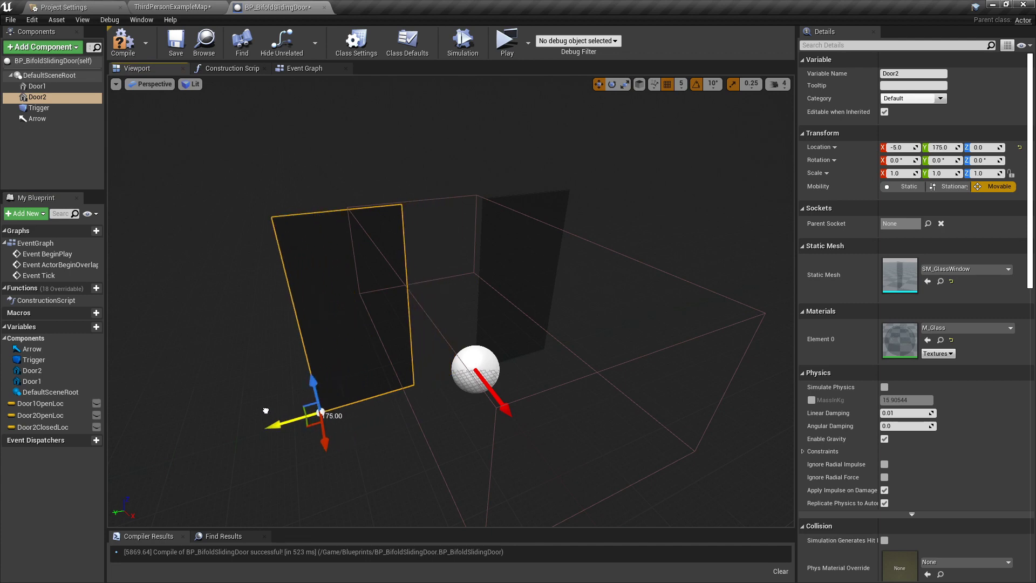
pyautogui.moveTo(264, 411); pyautogui.dragTo(258, 414)
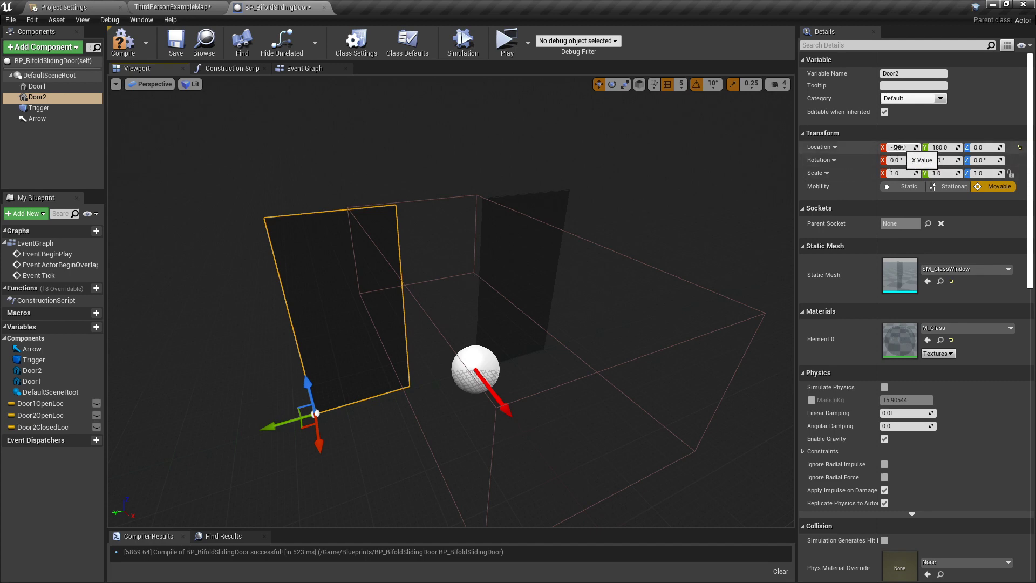
pyautogui.click(941, 147)
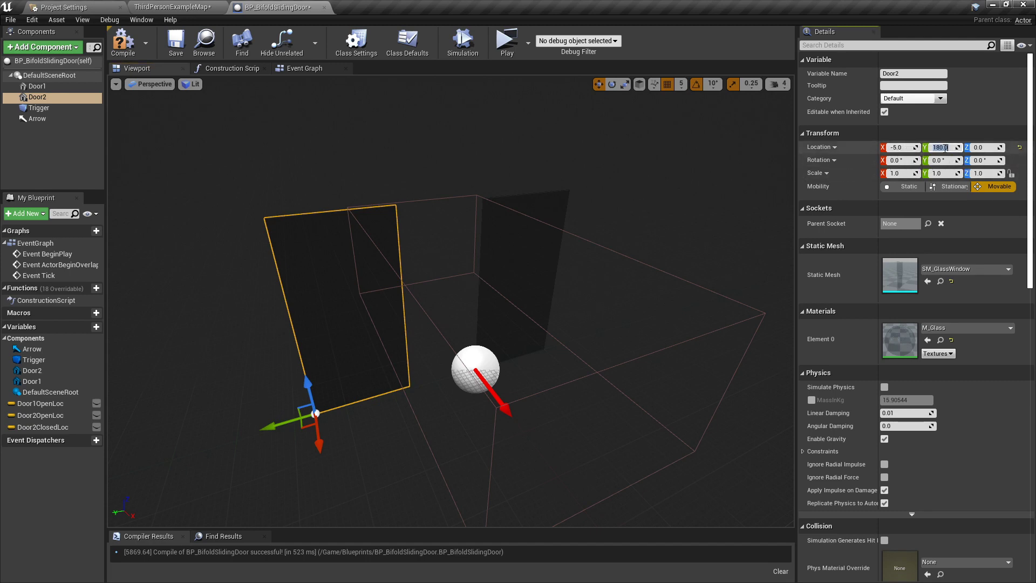
# Step: Set the default value of Door2OpenLoc to X -5.0 and Y 180.0
pyautogui.click(45, 416)
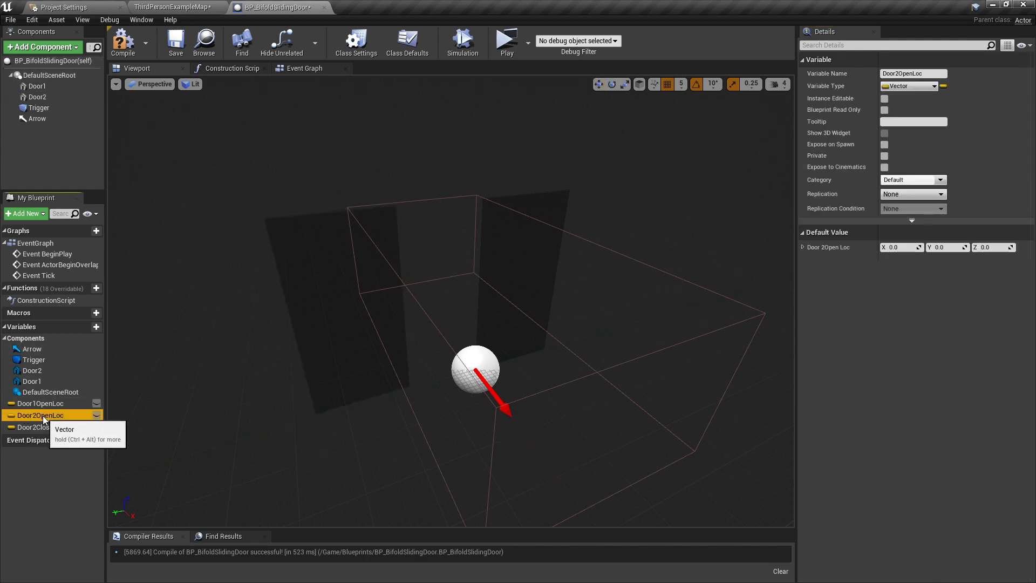
pyautogui.click(901, 248)
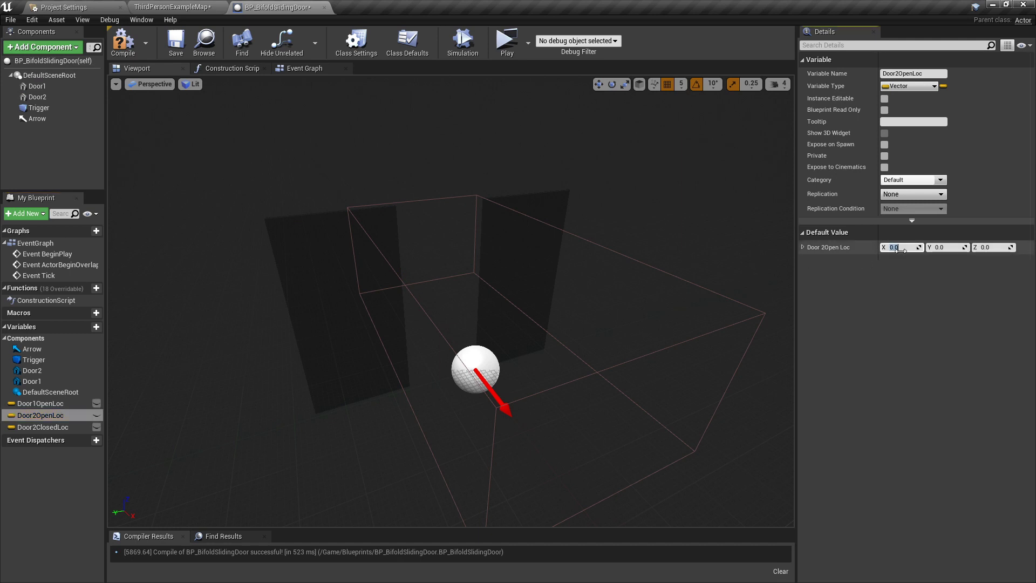
pyautogui.write('-5')
pyautogui.press('Tab')
pyautogui.write('180')
pyautogui.press('Return')
# Step: Move Door1 along the Y axis to Y 170.0, overlapping the opened Door2
pyautogui.click(319, 301)
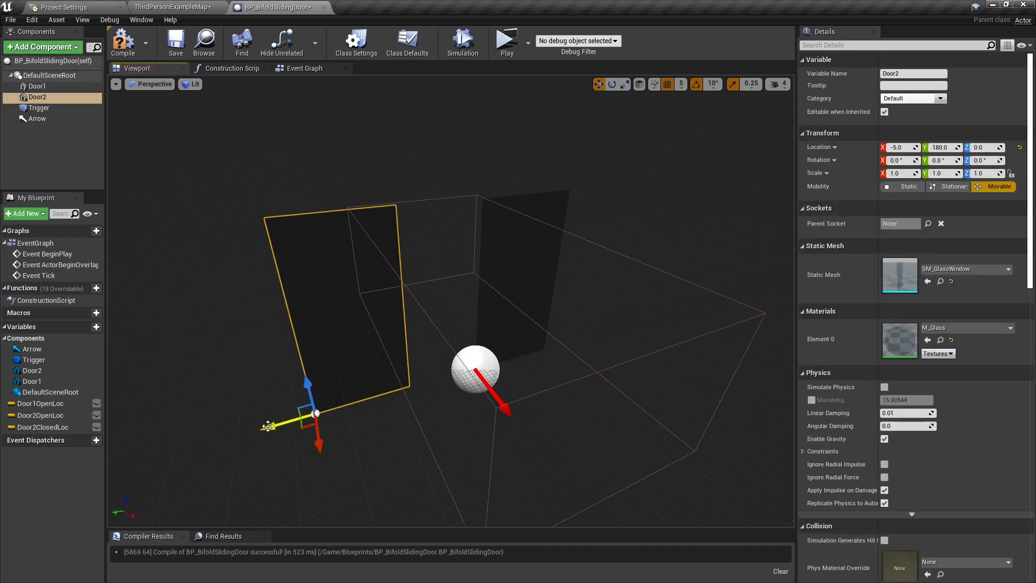
pyautogui.click(507, 260)
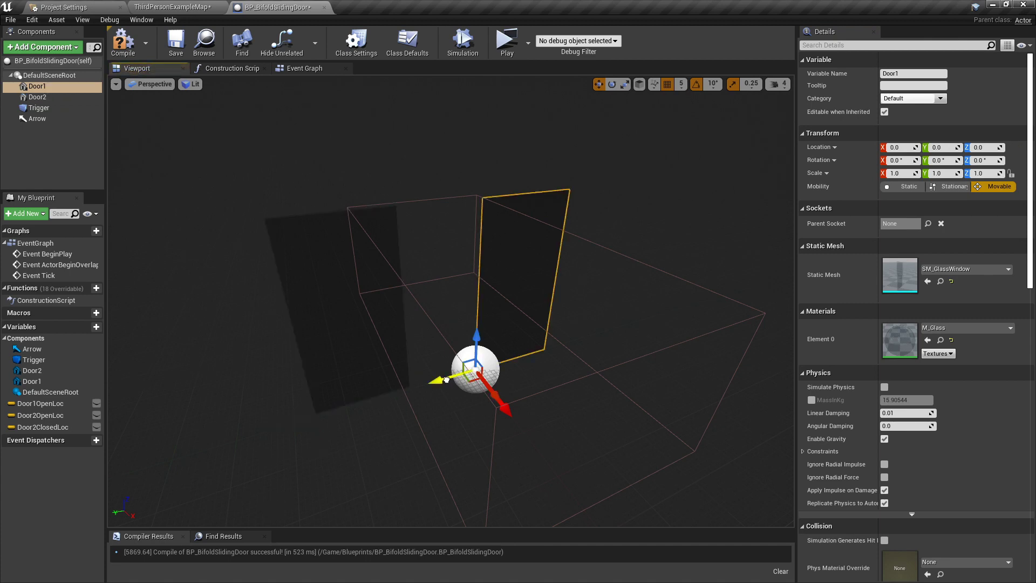
pyautogui.moveTo(446, 380); pyautogui.dragTo(277, 402)
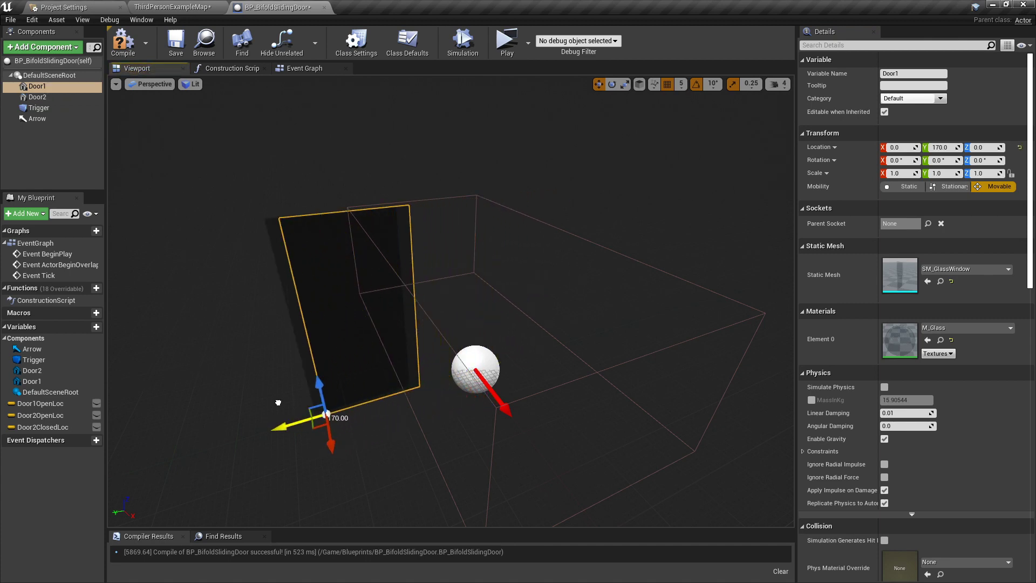
pyautogui.click(939, 147)
pyautogui.hotkey('ctrl', 'c')
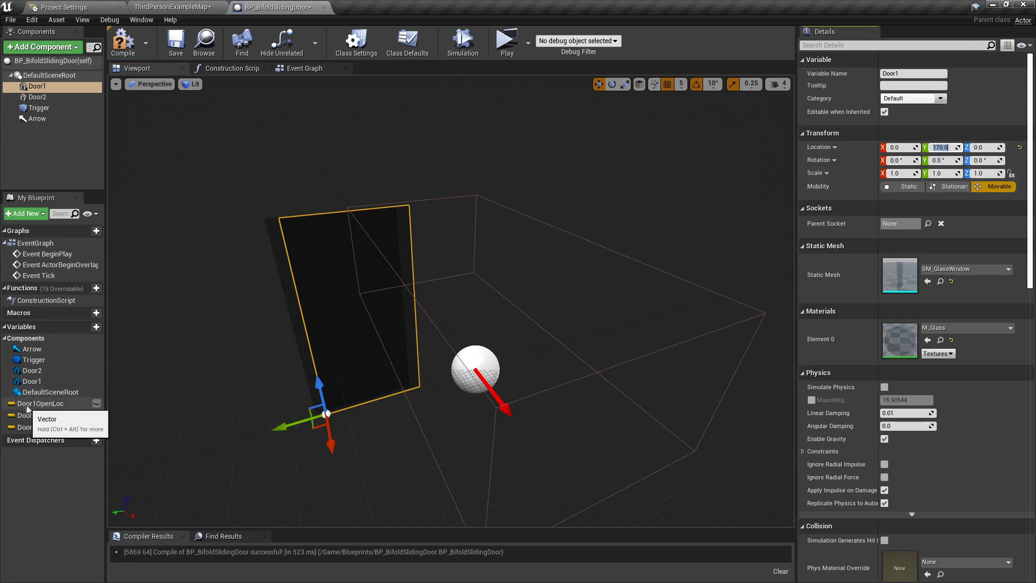
# Step: Set the default Y value of Door1OpenLoc to 170.0
pyautogui.click(46, 404)
pyautogui.click(939, 247)
pyautogui.hotkey('ctrl', 'v')
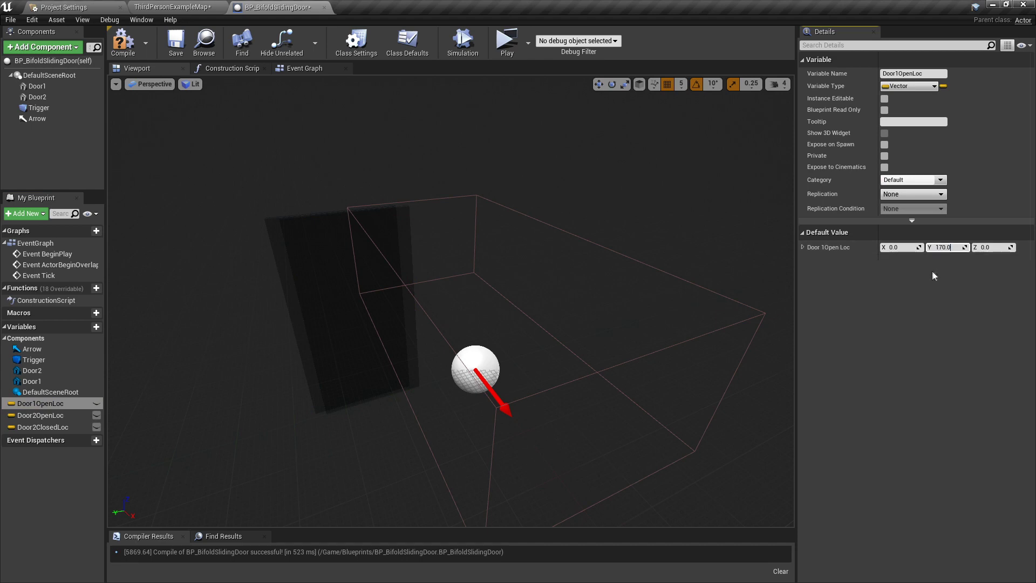
# Step: Return both doors to their closed positions: reset Door1's location to default and move Door2 to Y 100.0
pyautogui.click(334, 367)
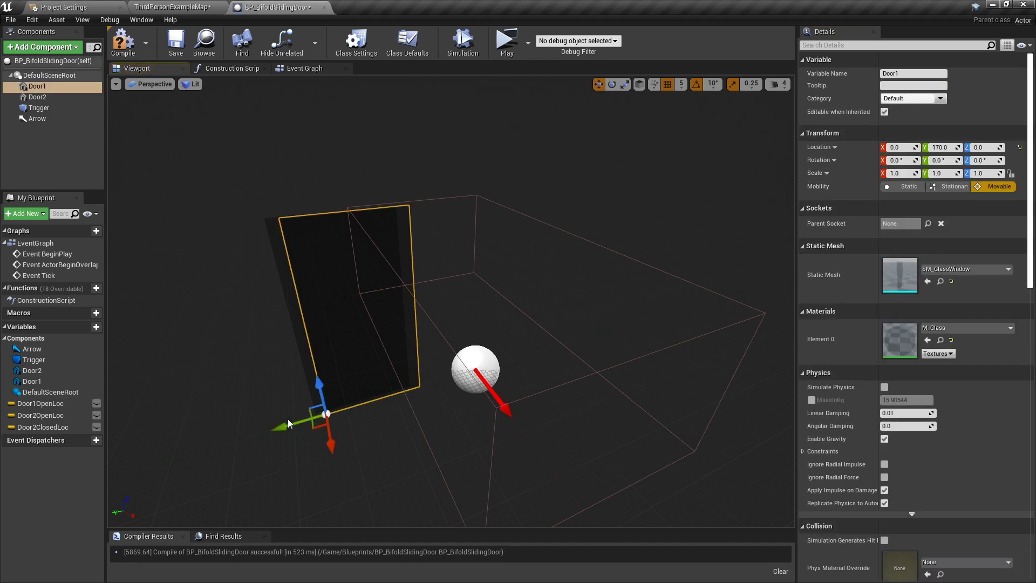
pyautogui.click(1019, 146)
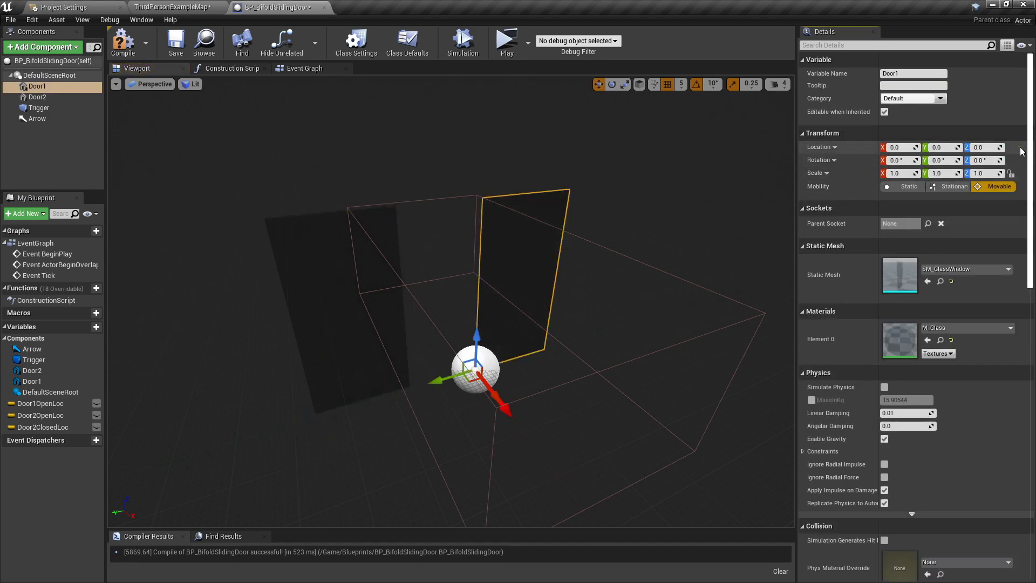
pyautogui.click(325, 279)
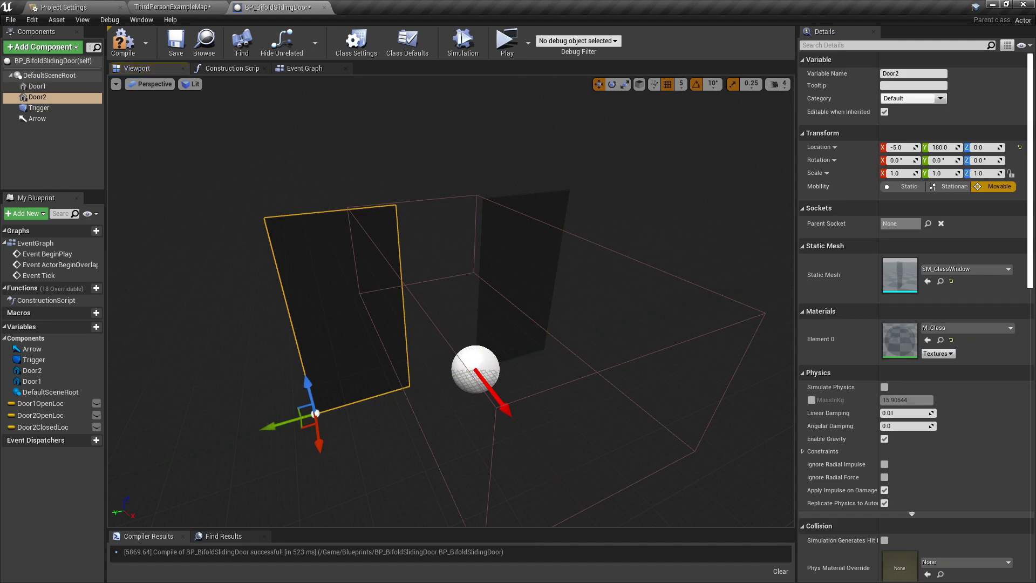
pyautogui.moveTo(269, 425)
pyautogui.mouseDown(button='right')
pyautogui.moveTo(302, 431)
pyautogui.moveTo(268, 423)
pyautogui.mouseUp(button='right')
pyautogui.moveTo(267, 422); pyautogui.dragTo(358, 407)
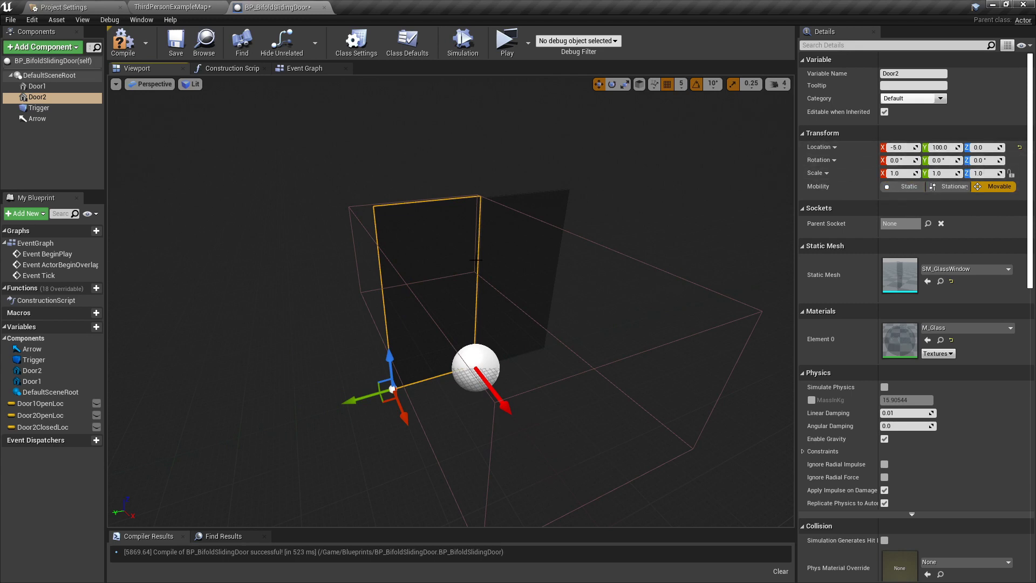
# Step: Compile the blueprint and delete the default BeginPlay, ActorBeginOverlap and Tick events from the Event Graph
pyautogui.click(123, 42)
pyautogui.click(306, 68)
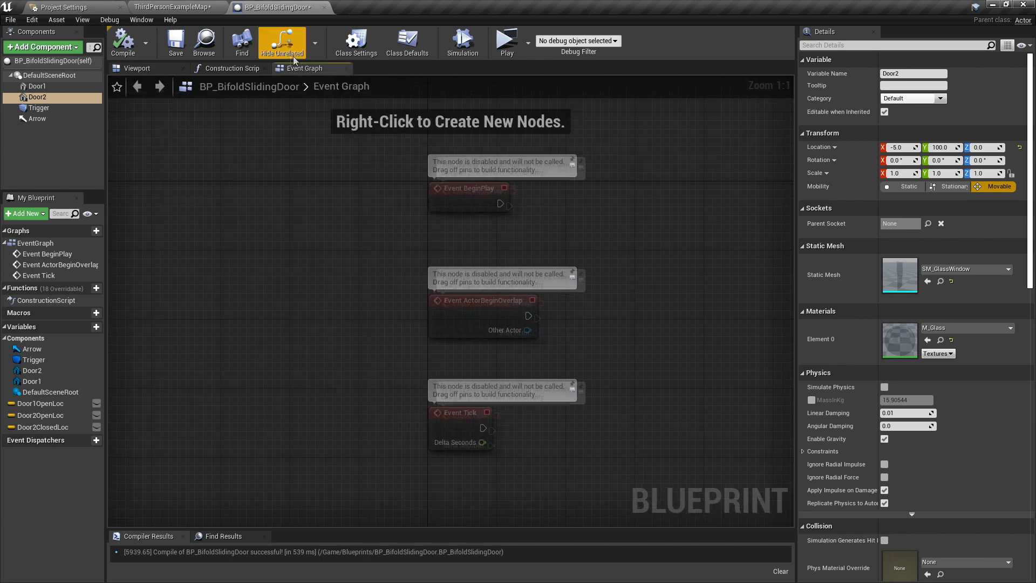
pyautogui.moveTo(426, 170); pyautogui.dragTo(524, 449)
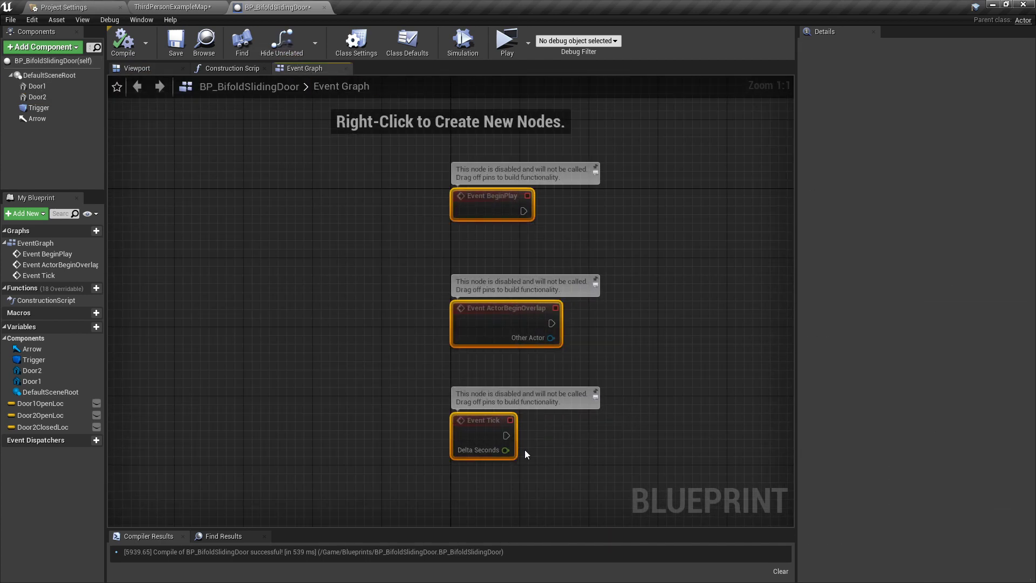
pyautogui.press('Delete')
pyautogui.scroll(-3, 474, 354)
pyautogui.moveTo(474, 354); pyautogui.dragTo(402, 296, button='right')
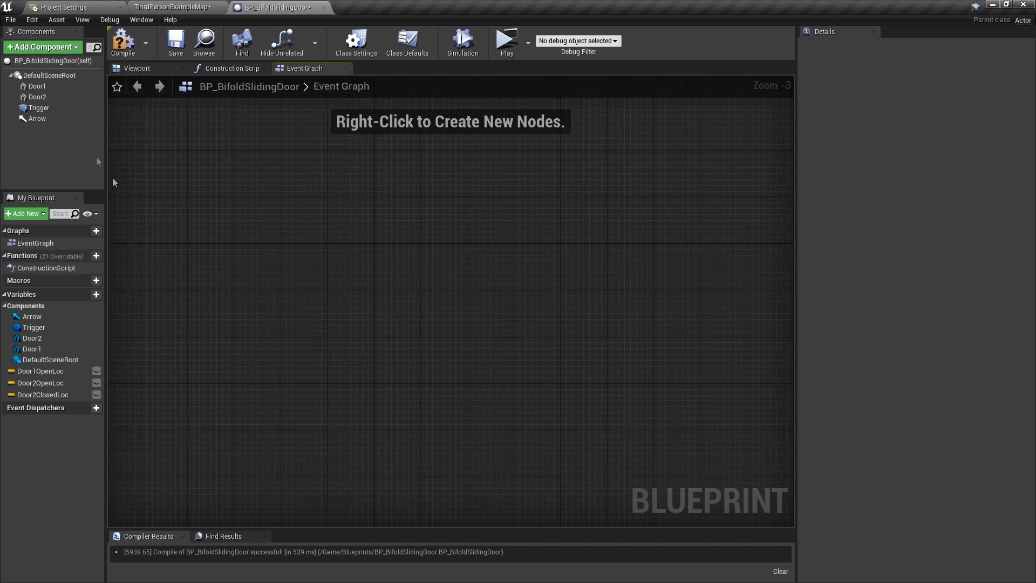
# Step: Add On Component Begin Overlap and On Component End Overlap events for the Trigger box to the Event Graph
pyautogui.click(38, 107)
pyautogui.scroll(-10, 863, 286)
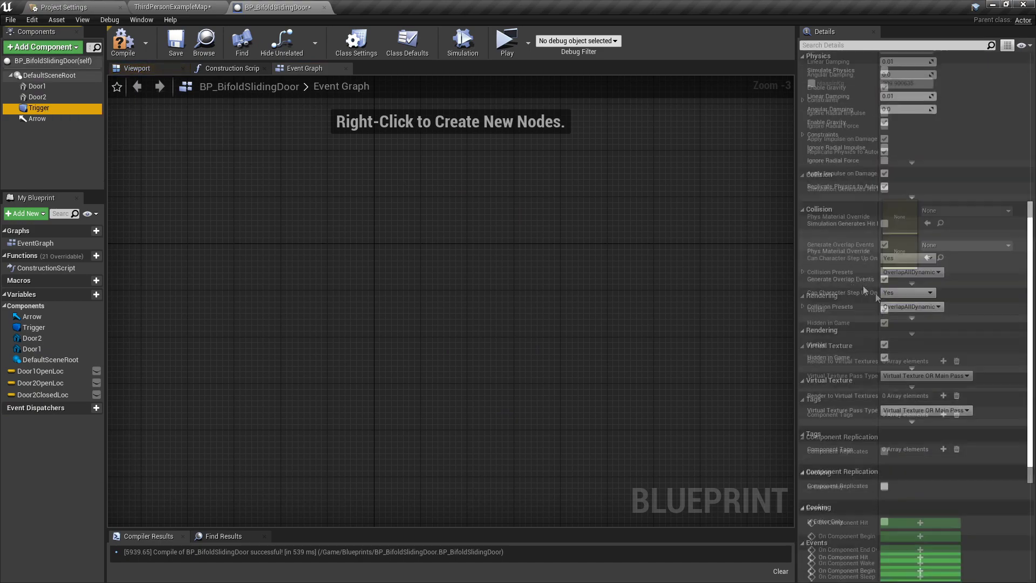
pyautogui.click(933, 336)
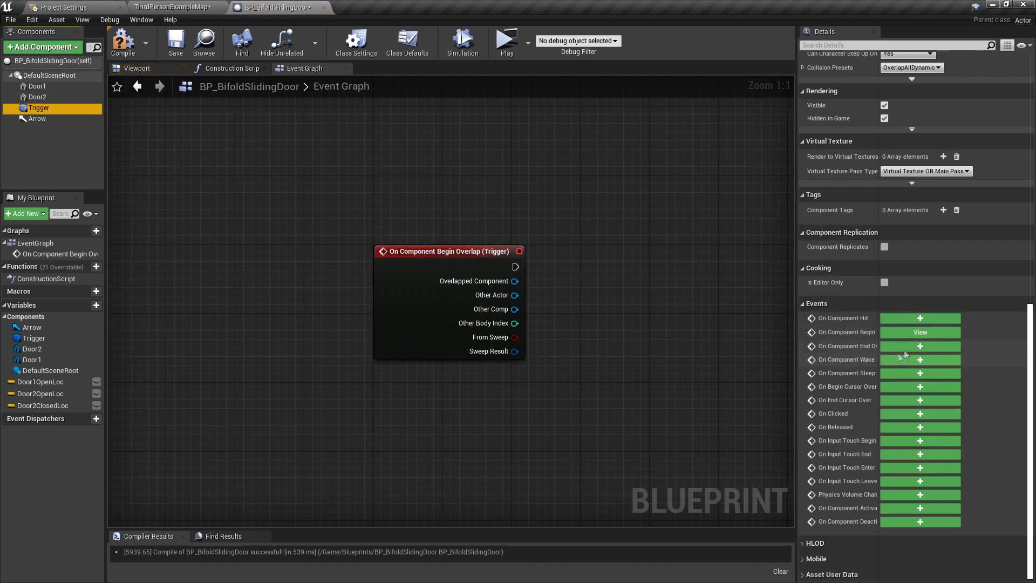
pyautogui.click(920, 346)
pyautogui.moveTo(642, 302); pyautogui.dragTo(371, 314, button='right')
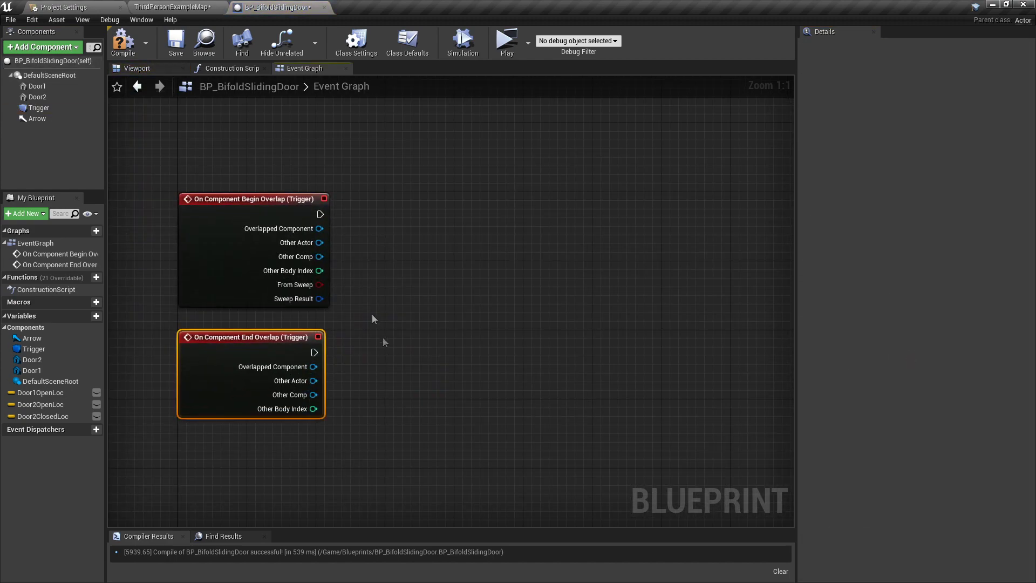
# Step: Add a Timeline named OpenDoors, with its Play input driven by the Begin Overlap event, and align it with that event
pyautogui.moveTo(319, 214); pyautogui.dragTo(413, 201)
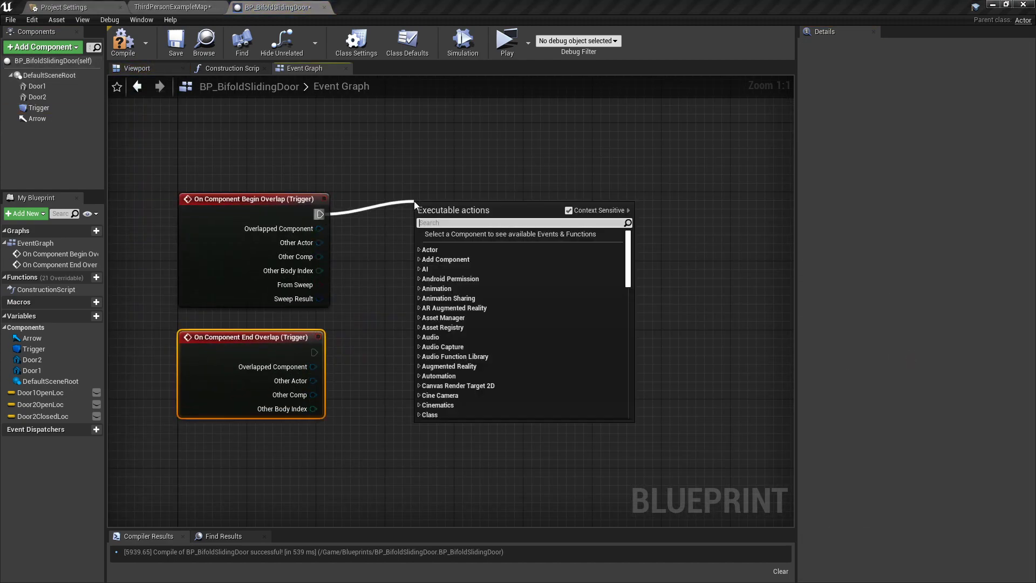
pyautogui.write('ti')
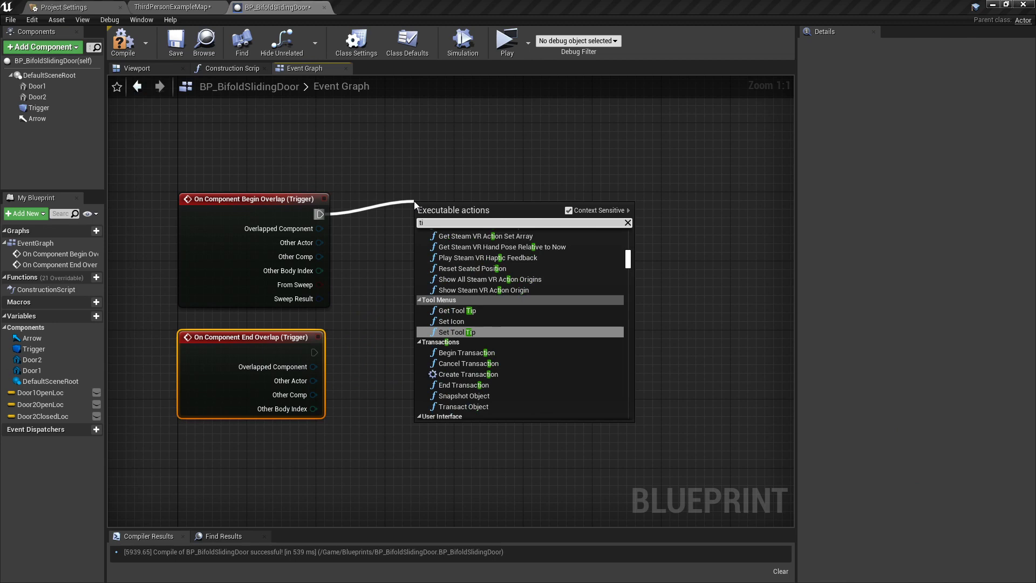
pyautogui.write('meline')
pyautogui.press('Return')
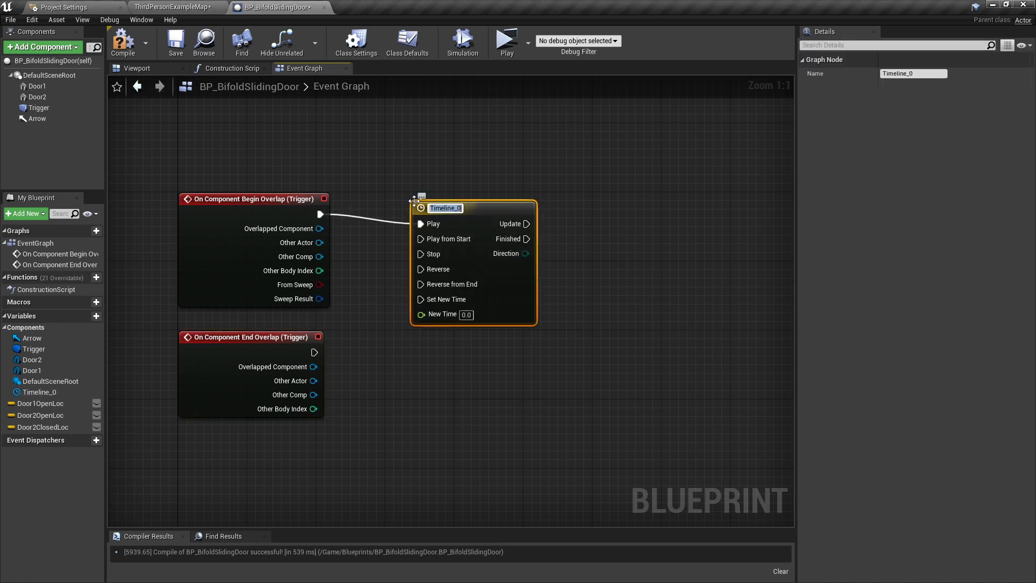
pyautogui.write('OpenDoors')
pyautogui.press('Return')
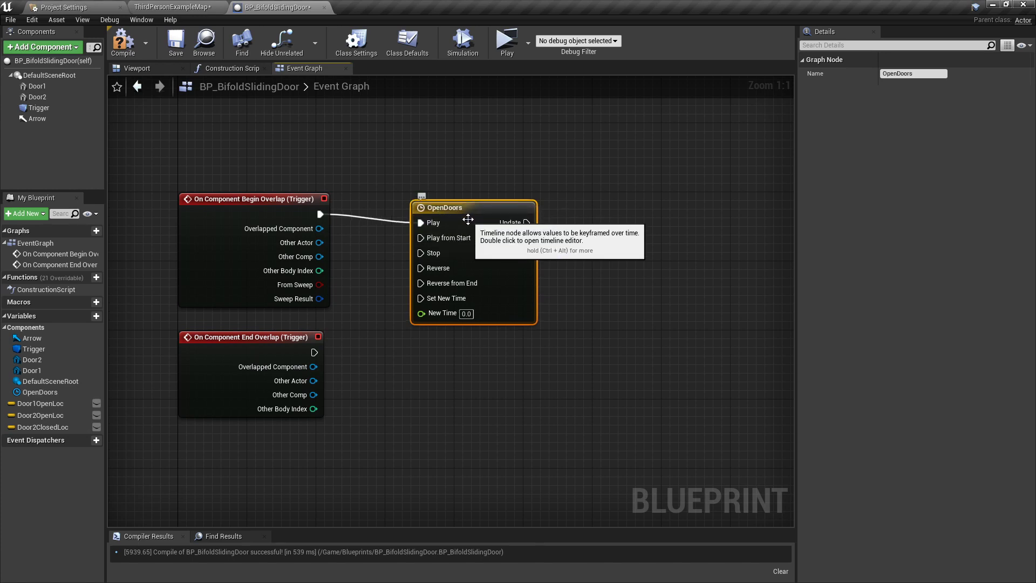
pyautogui.moveTo(468, 218); pyautogui.dragTo(464, 210)
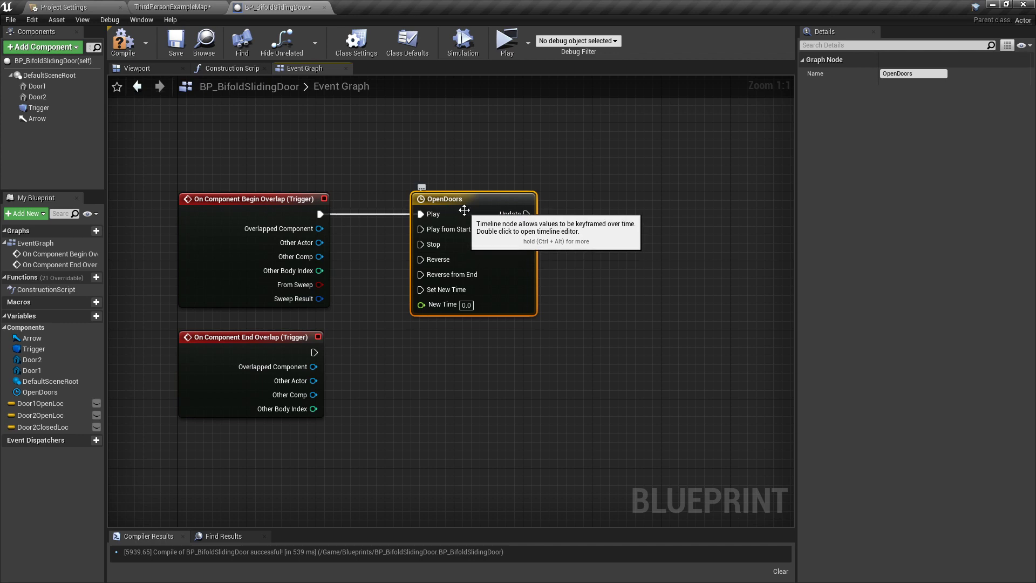
# Step: Open the OpenDoors timeline for editing and add a vector track named Door1
pyautogui.doubleClick(464, 211)
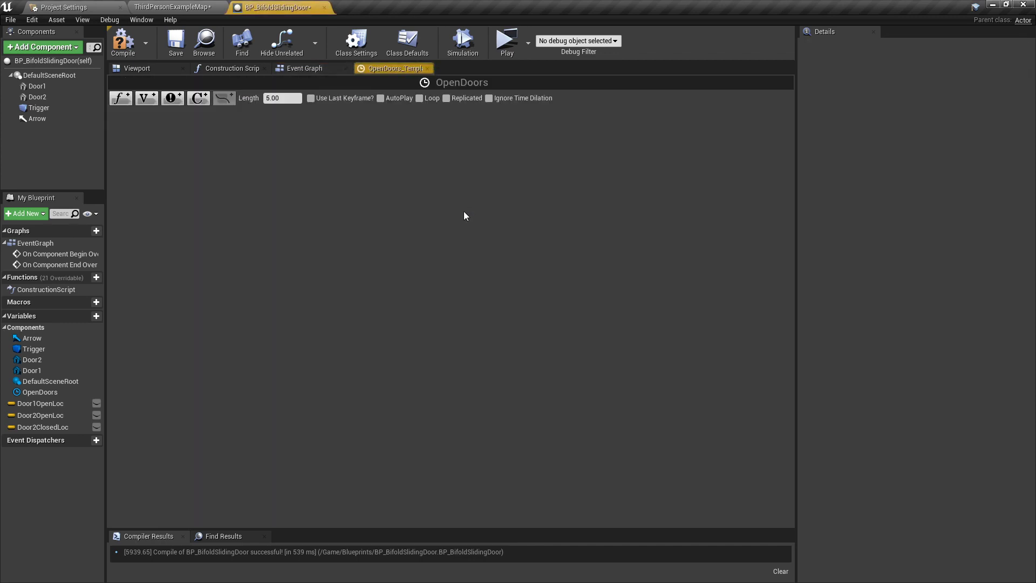
pyautogui.click(154, 102)
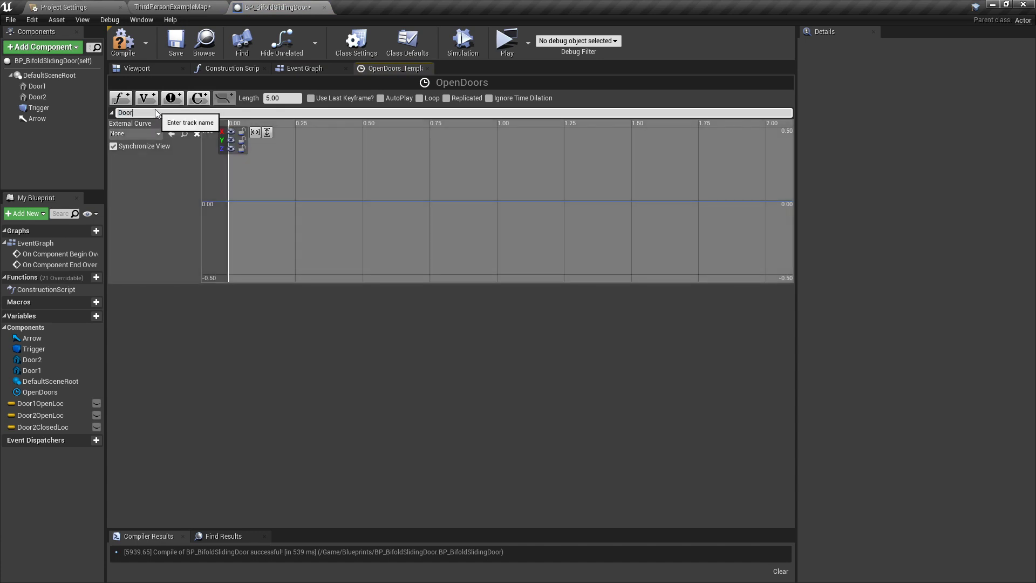
pyautogui.write('Door1')
pyautogui.press('Return')
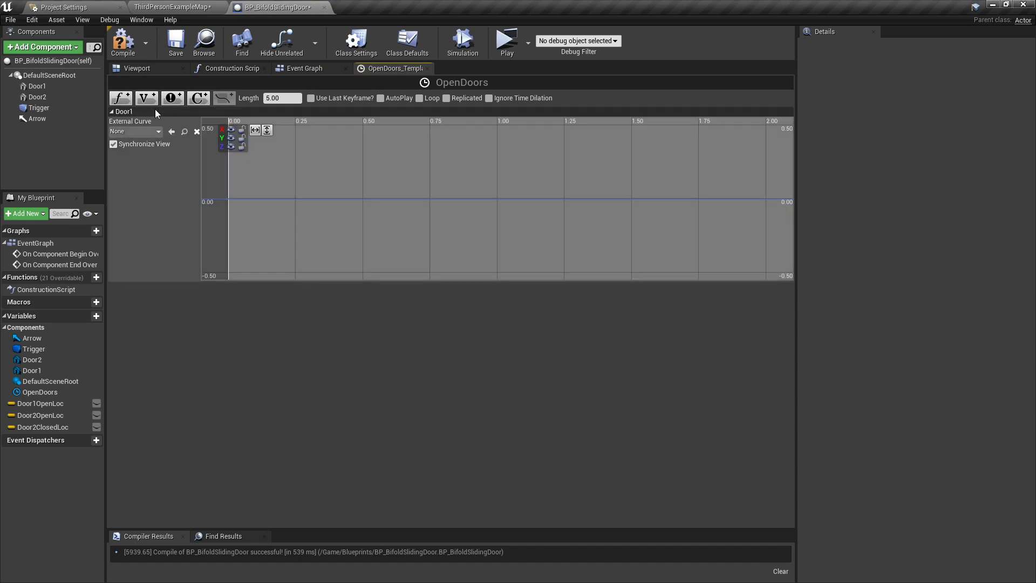
# Step: Set the OpenDoors timeline length to 2.00 and lock the X and Z curves of the Door1 track
pyautogui.click(281, 98)
pyautogui.write('2')
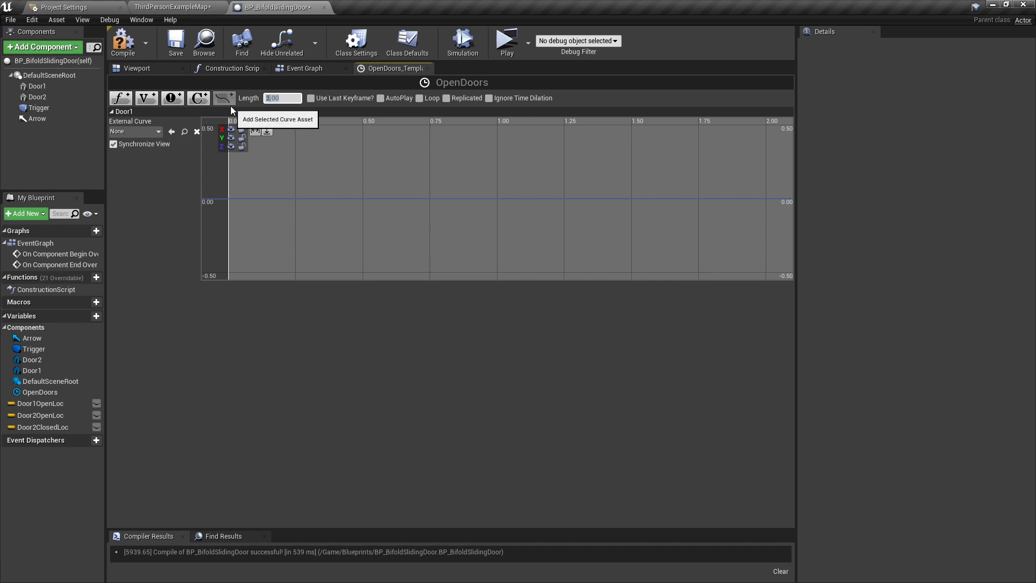
pyautogui.press('Return')
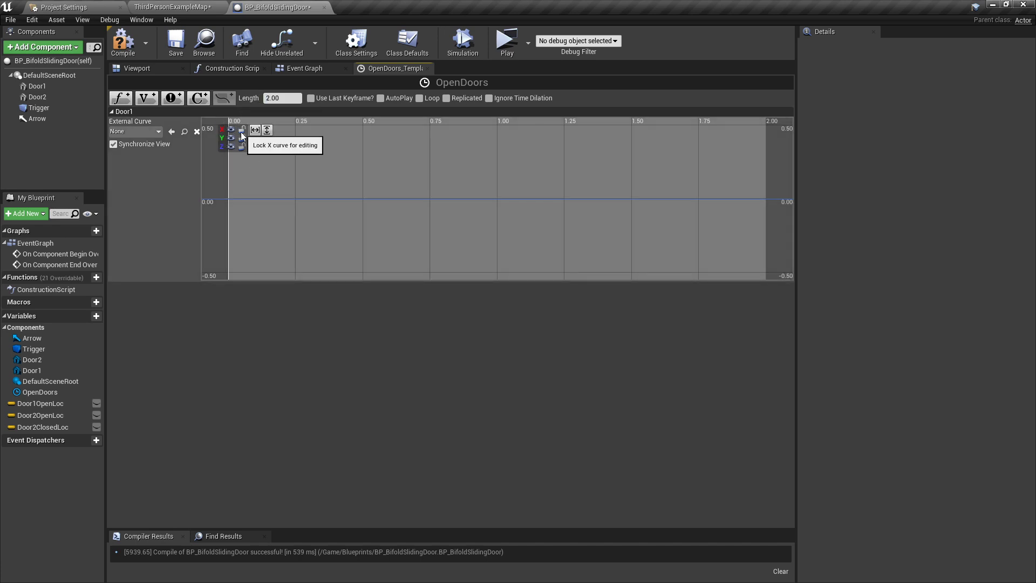
pyautogui.click(241, 148)
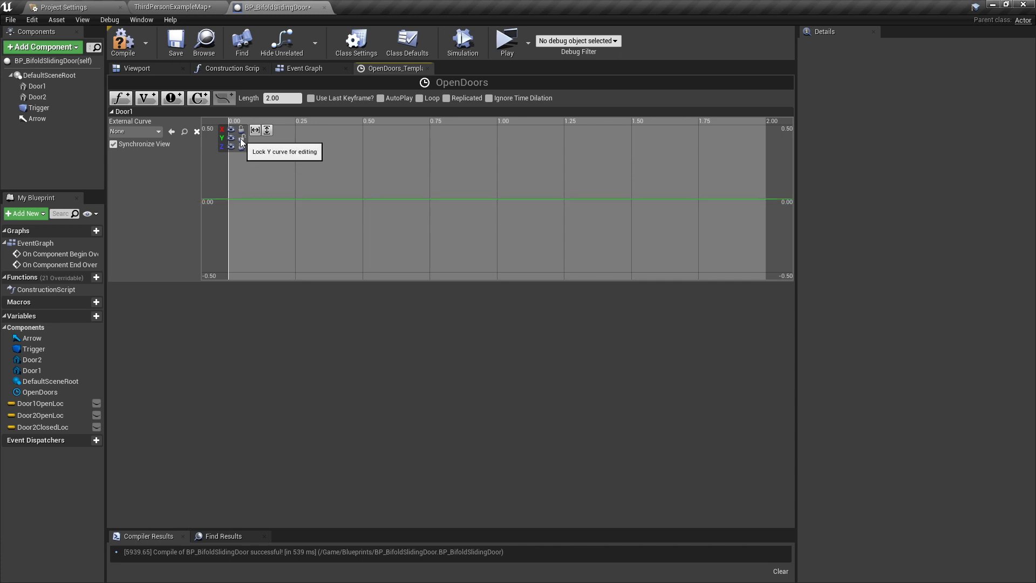
# Step: Add a key to the Y curve of the Door1 track at time 0 with value 0
pyautogui.rightClick(271, 188)
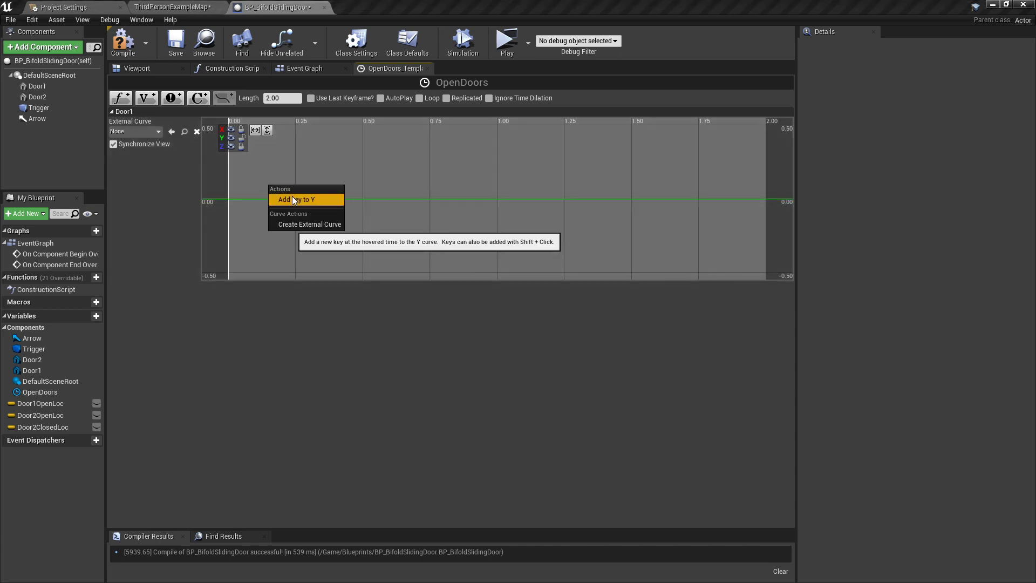
pyautogui.rightClick(278, 166)
pyautogui.click(302, 182)
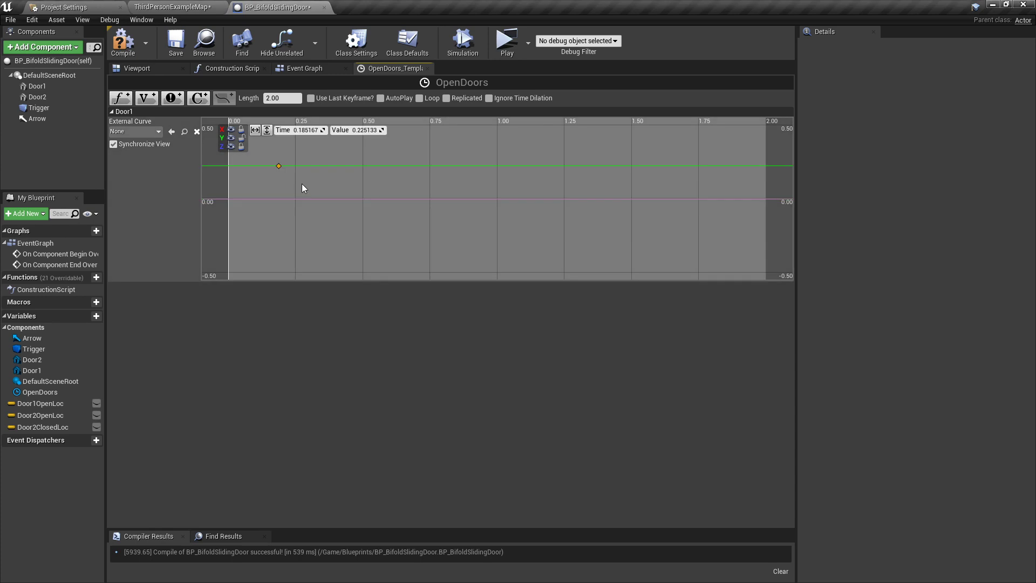
pyautogui.click(300, 130)
pyautogui.write('0')
pyautogui.press('Tab')
pyautogui.write('0')
pyautogui.press('Return')
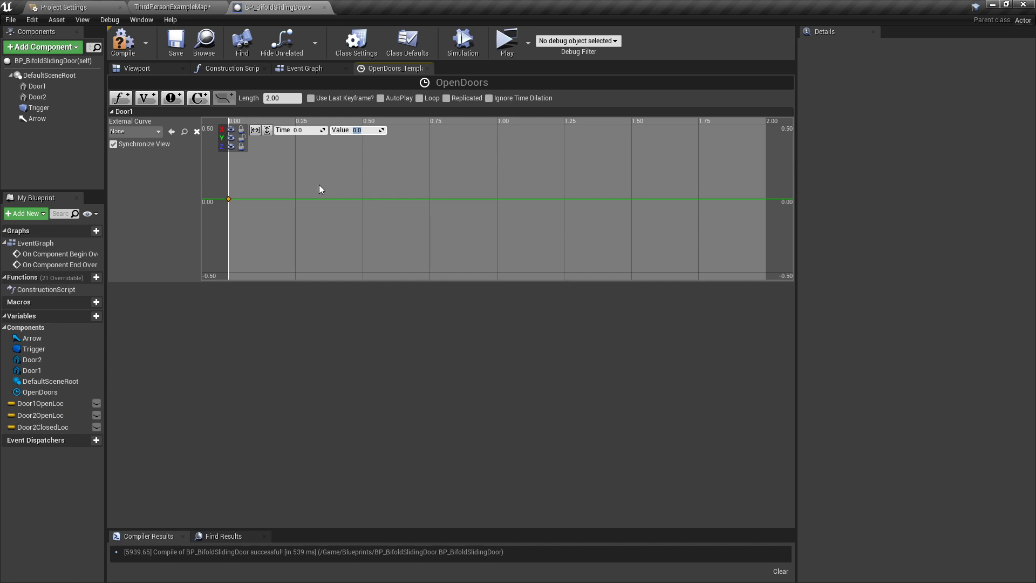
# Step: Add a second key to Door1's Y curve at time 2.0, with value 170.0 copied from the Y default of Door1OpenLoc
pyautogui.rightClick(292, 180)
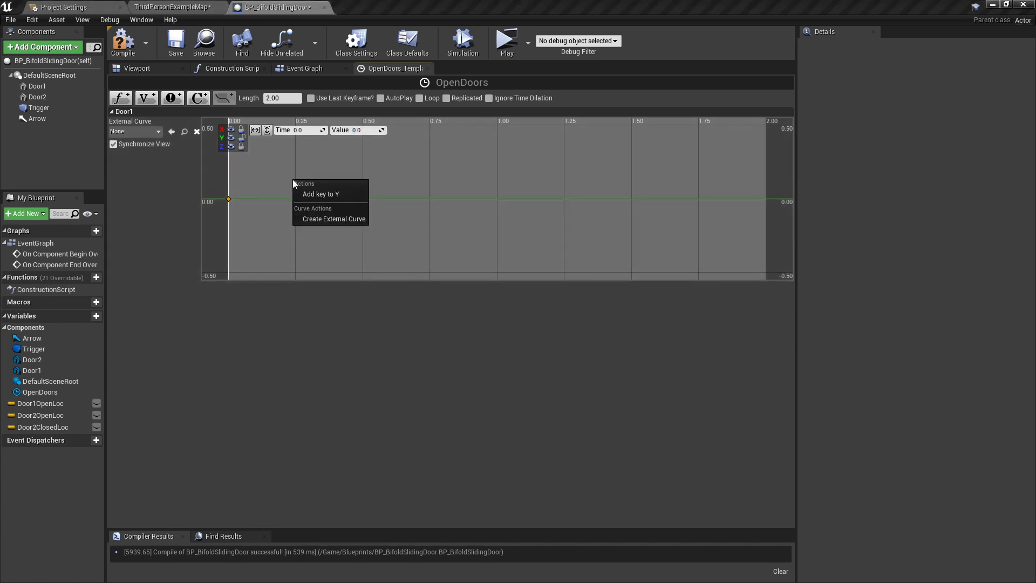
pyautogui.click(325, 193)
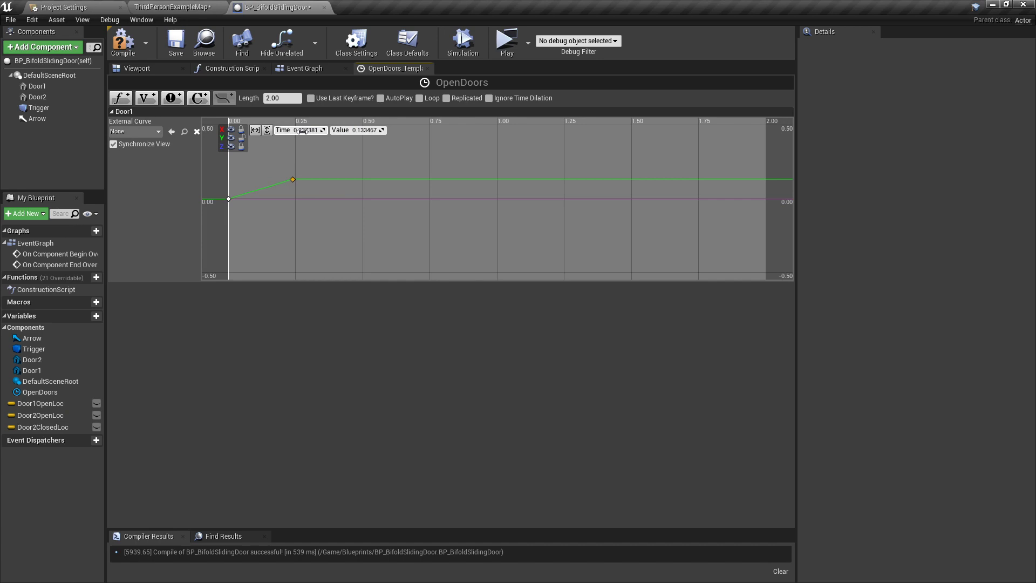
pyautogui.click(304, 131)
pyautogui.write('2')
pyautogui.press('Tab')
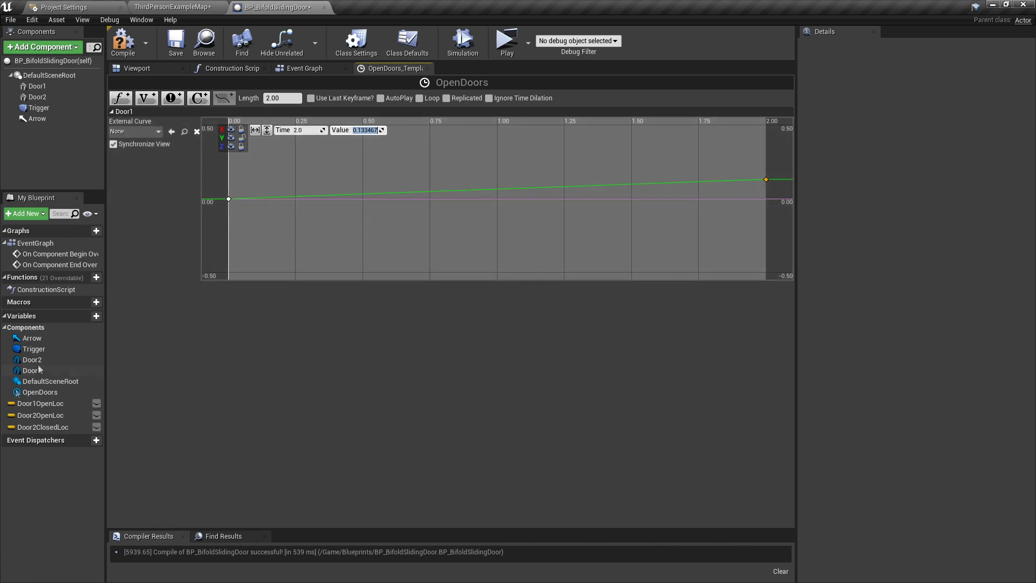
pyautogui.click(54, 404)
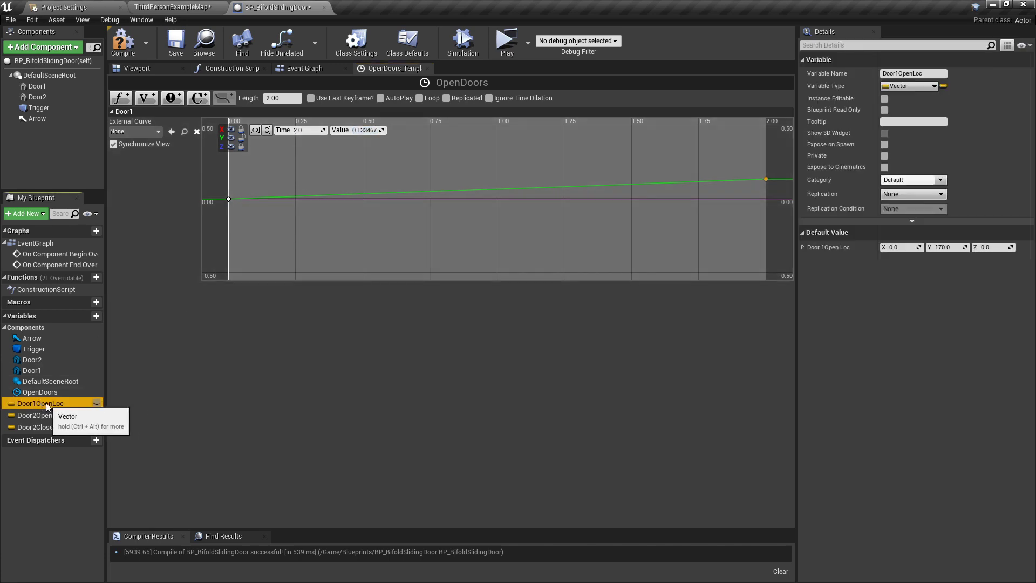
pyautogui.click(943, 247)
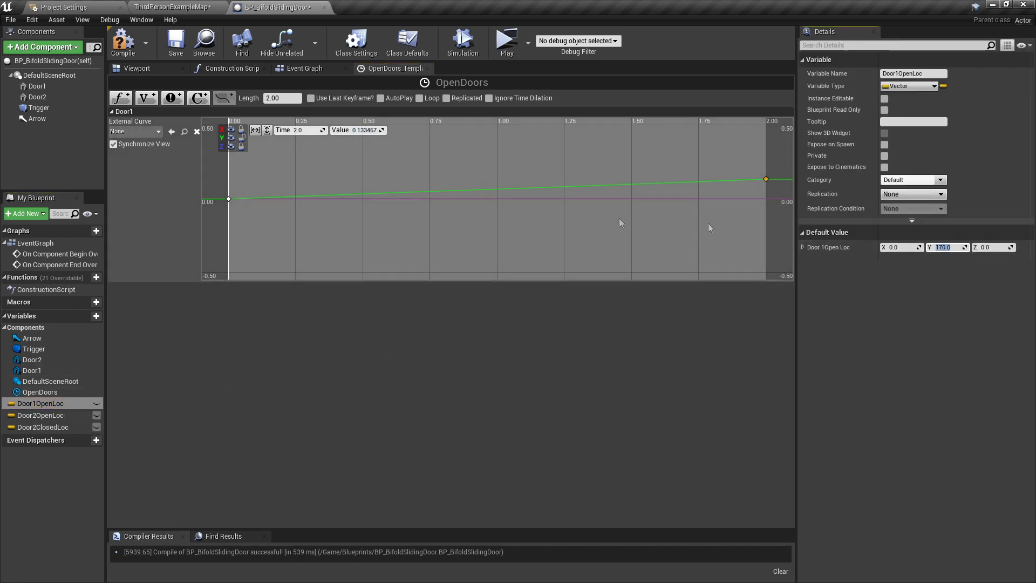
pyautogui.click(364, 131)
pyautogui.write('170.0')
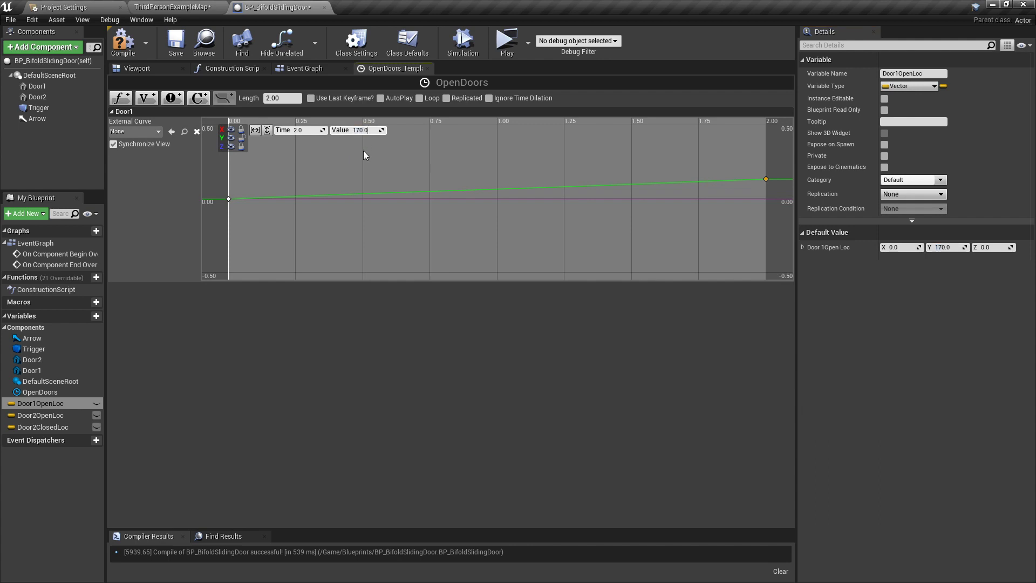
pyautogui.press('Return')
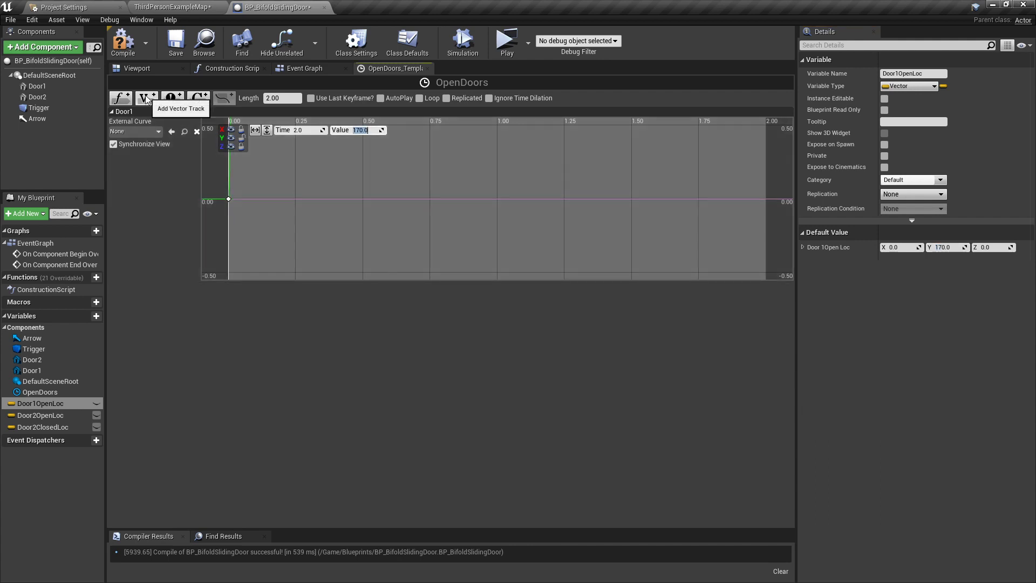
# Step: Add a second vector track named Door2 and lock its X and Z curves
pyautogui.click(147, 98)
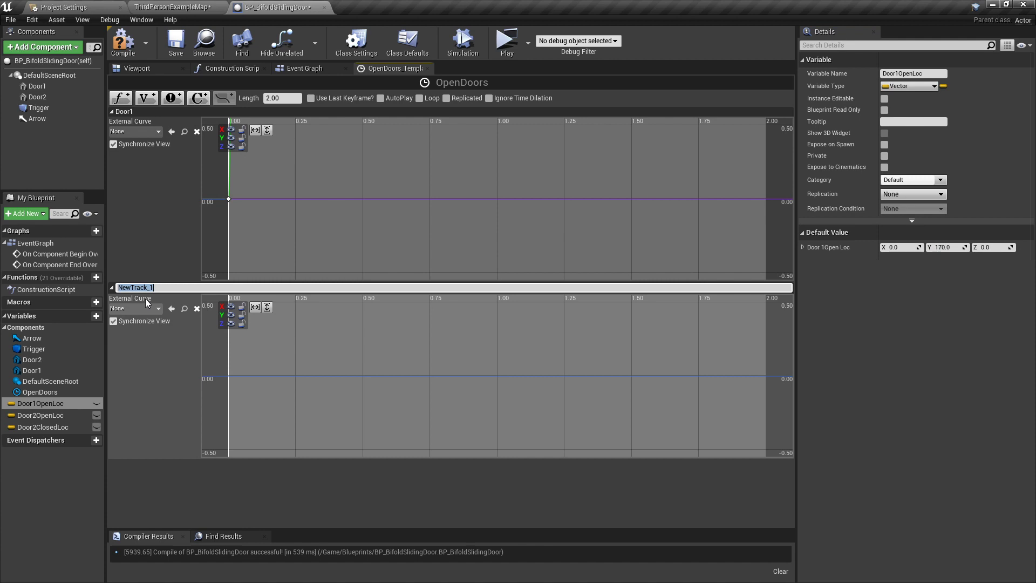
pyautogui.write('Door2')
pyautogui.press('Return')
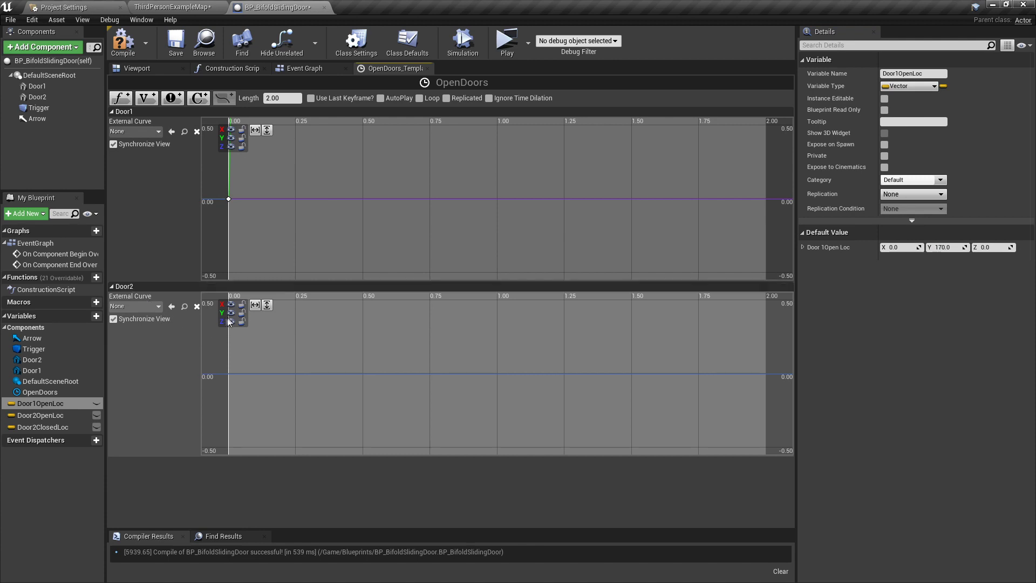
pyautogui.click(241, 305)
pyautogui.click(243, 322)
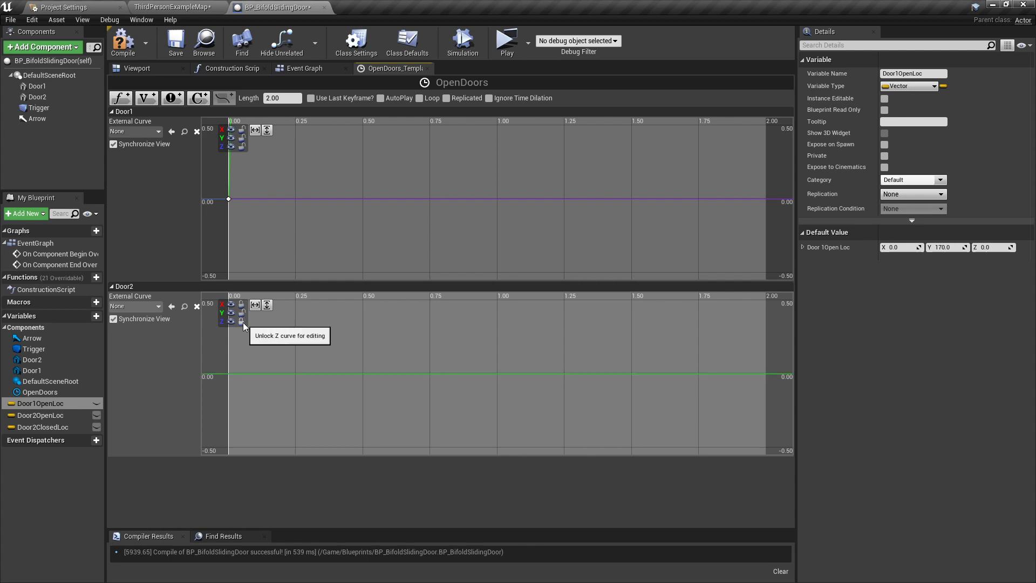
# Step: Add a key to Door2's Y curve at time 0.5, with value 100.0 copied from the Y default of Door2ClosedLoc
pyautogui.rightClick(272, 339)
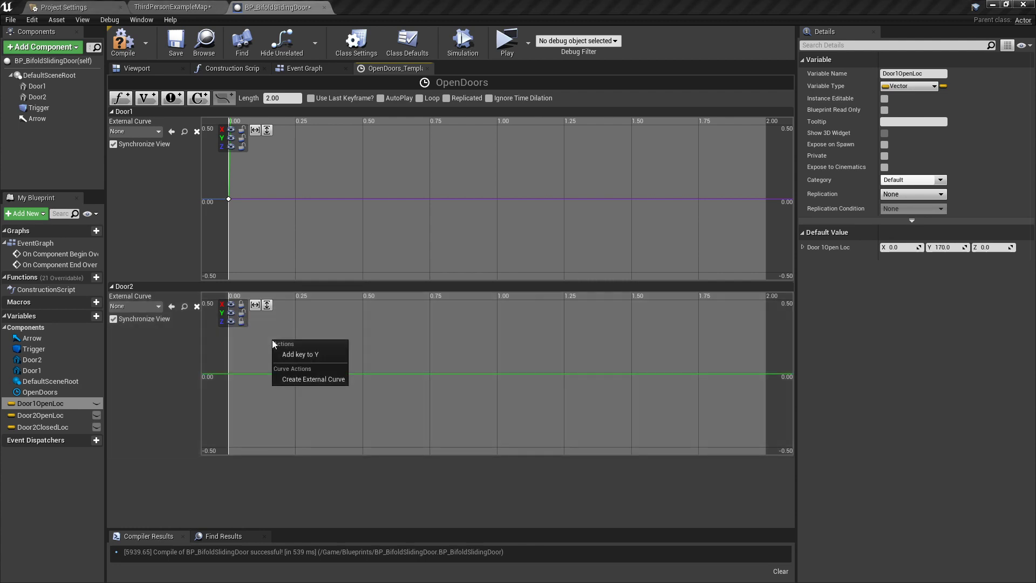
pyautogui.click(300, 350)
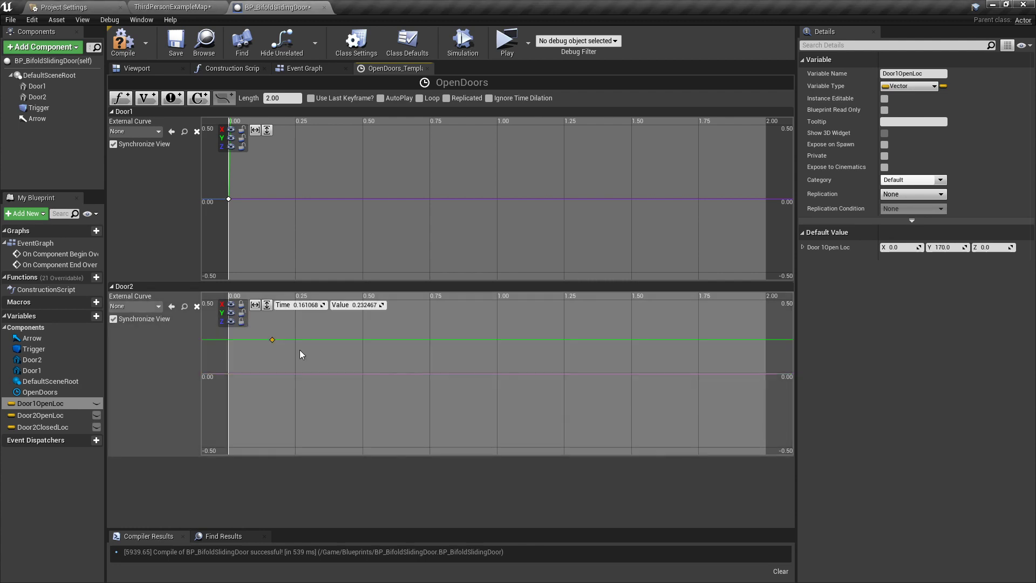
pyautogui.click(302, 305)
pyautogui.press('Tab')
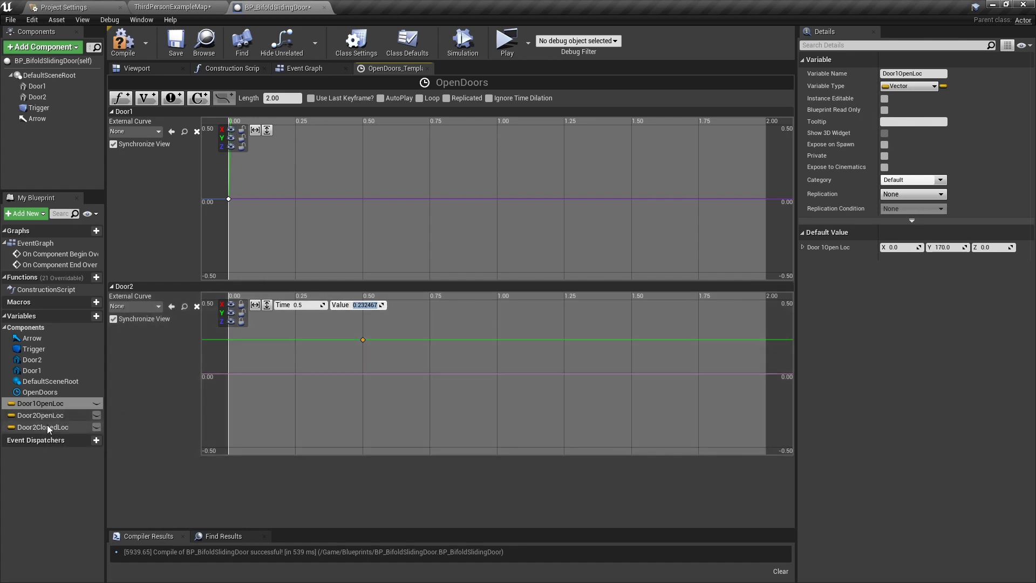
pyautogui.click(47, 426)
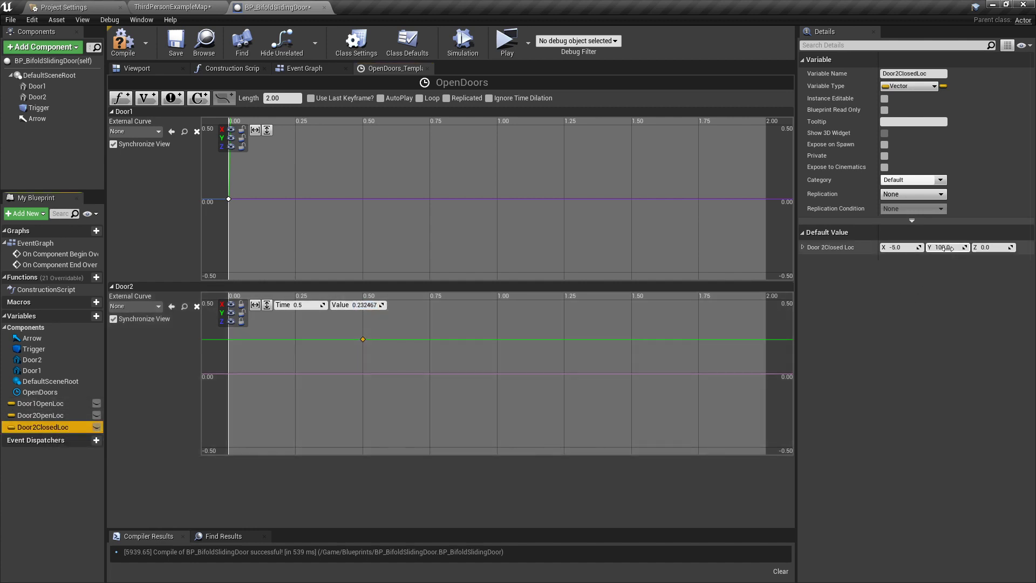
pyautogui.click(945, 247)
pyautogui.hotkey('ctrl', 'c')
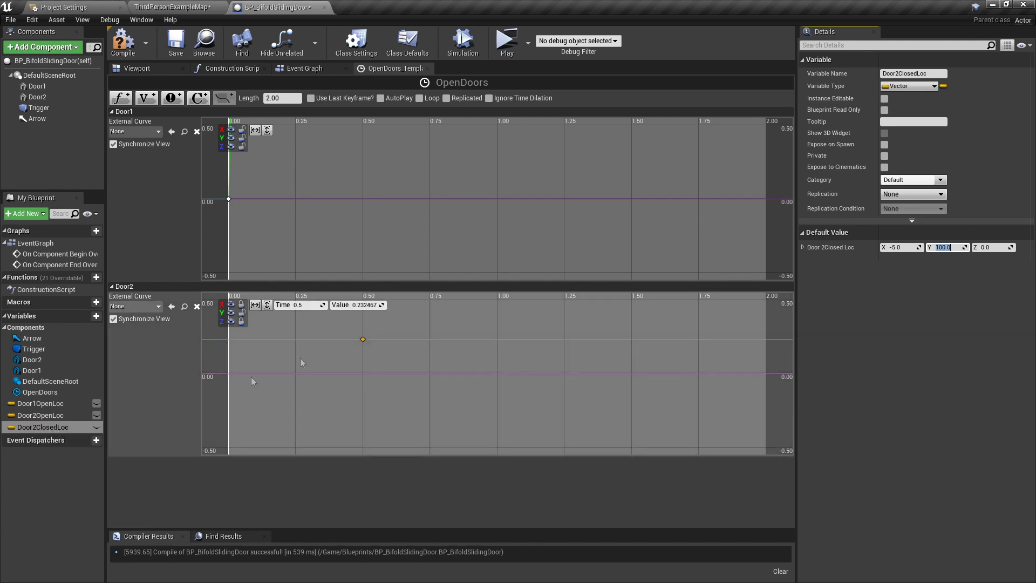
pyautogui.click(356, 304)
pyautogui.hotkey('ctrl', 'v')
pyautogui.press('Return')
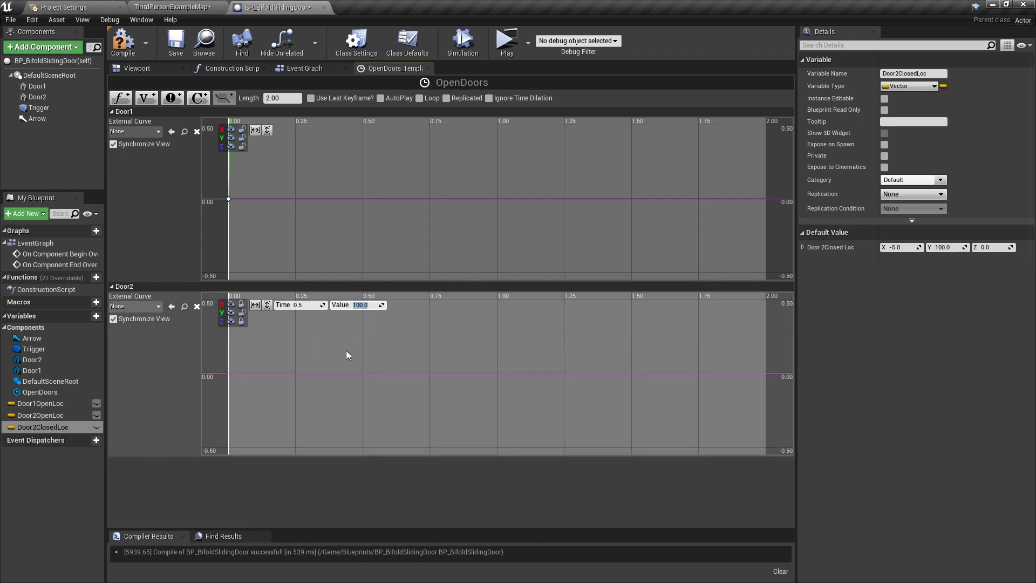
# Step: Add a second key to Door2's Y curve at time 2.0, with value 180.0 copied from the Y default of Door2OpenLoc
pyautogui.rightClick(346, 351)
pyautogui.click(354, 365)
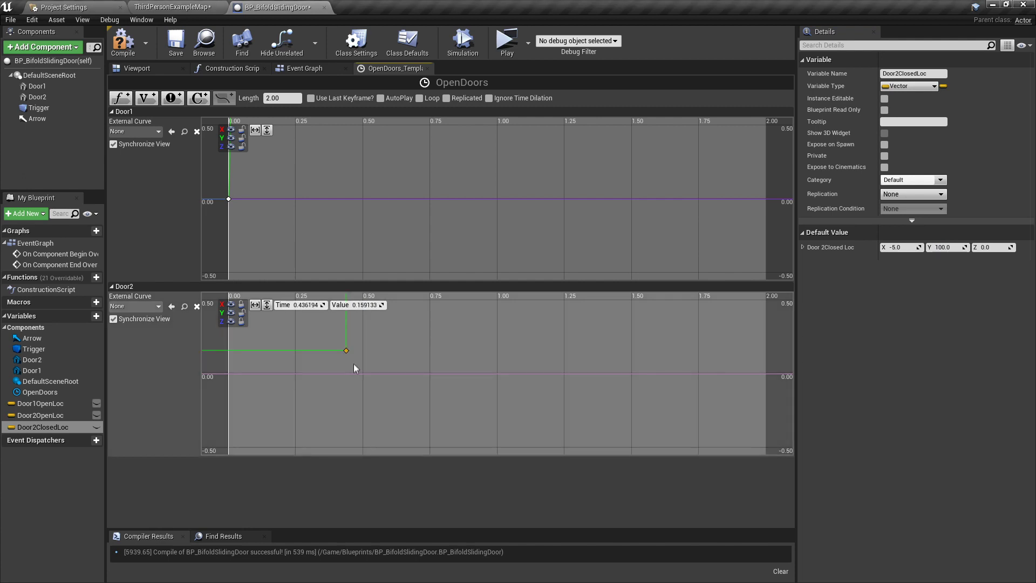
pyautogui.click(300, 305)
pyautogui.write('2')
pyautogui.press('Tab')
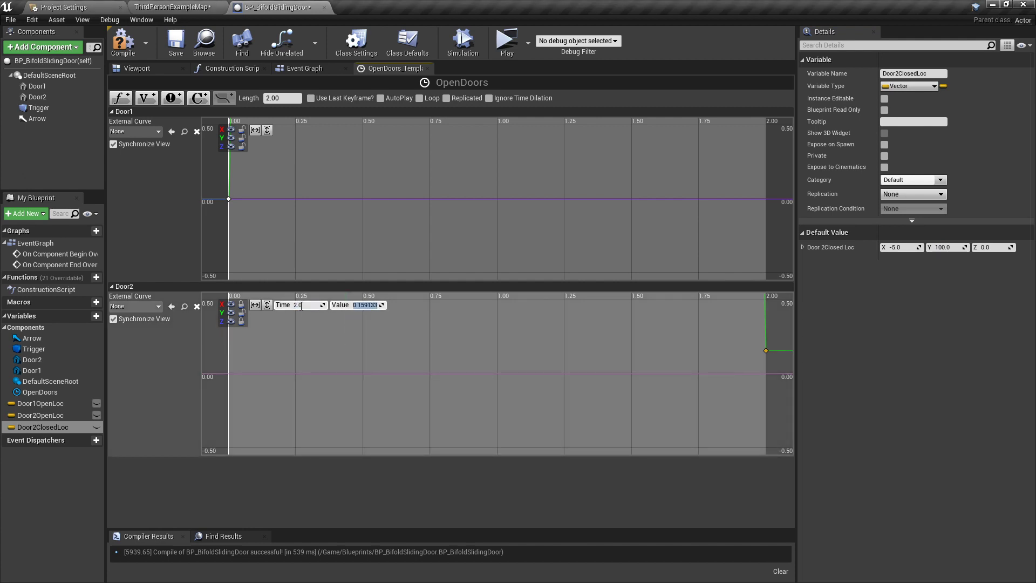
pyautogui.click(40, 415)
pyautogui.click(943, 247)
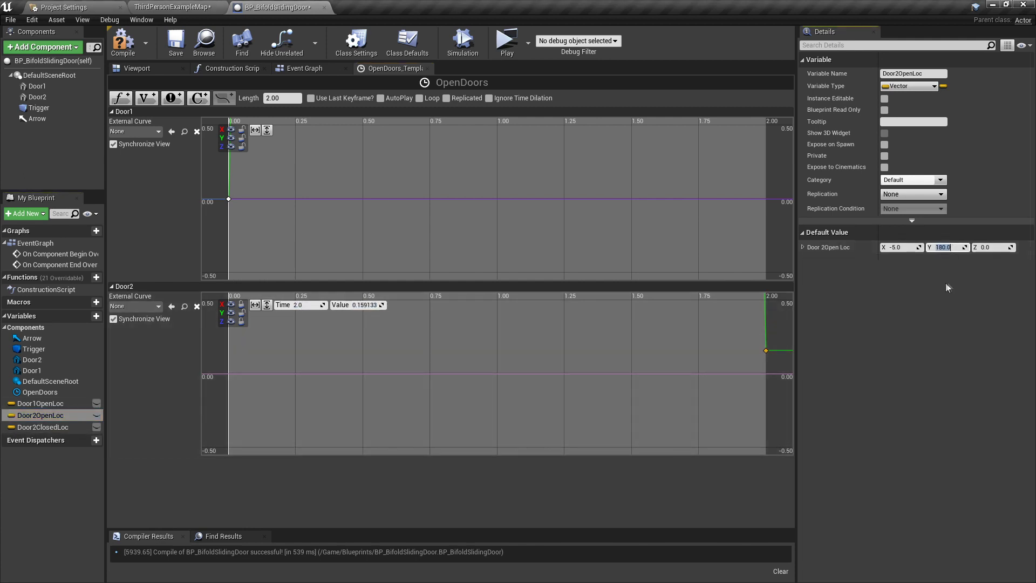
pyautogui.hotkey('ctrl', 'c')
pyautogui.click(356, 305)
pyautogui.hotkey('ctrl', 'v')
pyautogui.press('Return')
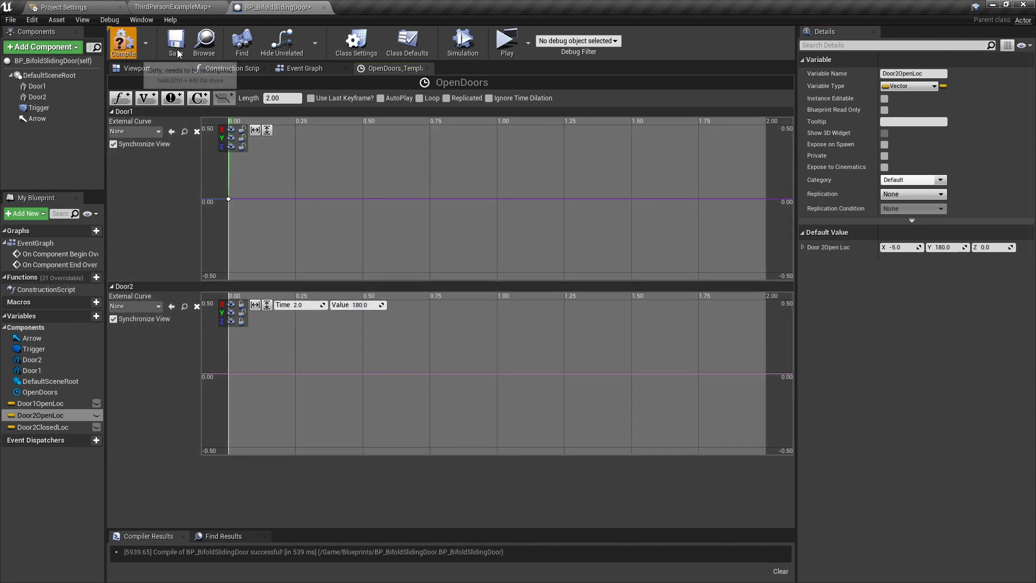
# Step: Compile the blueprint and return to the OpenDoors timeline node in the Event Graph
pyautogui.press('F7')
pyautogui.click(327, 69)
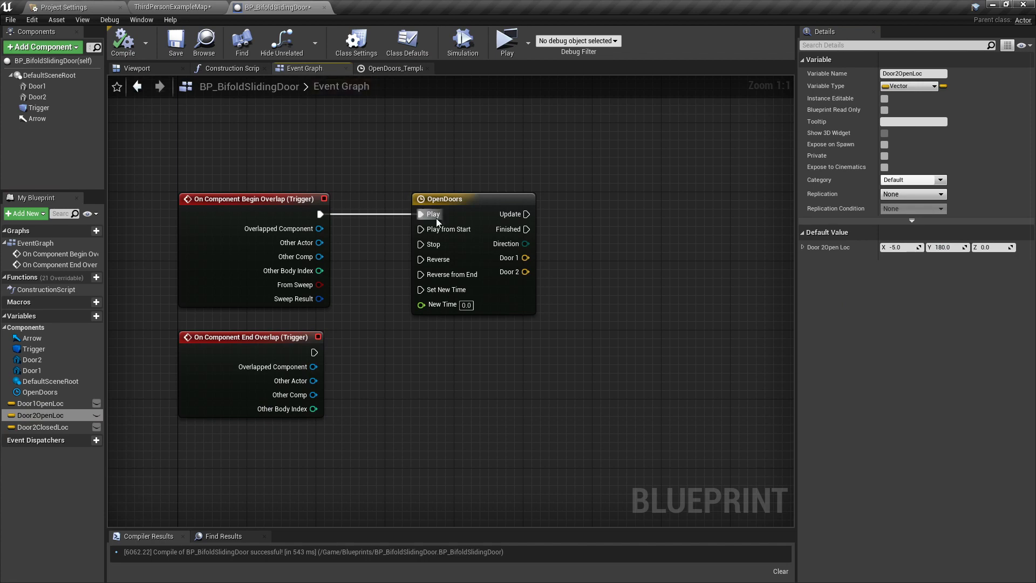
pyautogui.moveTo(436, 218); pyautogui.dragTo(407, 202, button='right')
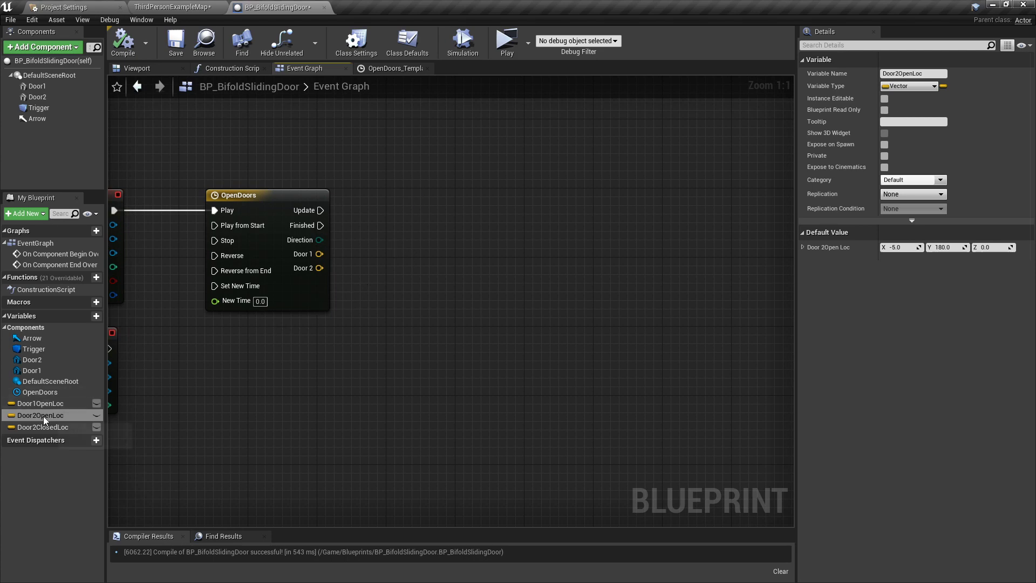
pyautogui.moveTo(41, 415); pyautogui.dragTo(397, 222)
pyautogui.click(410, 280)
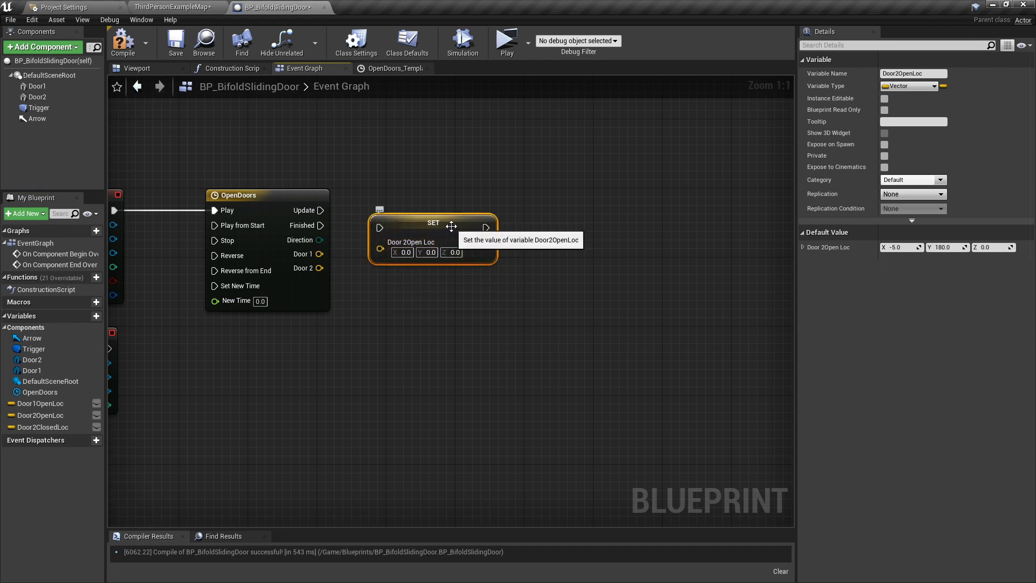
pyautogui.press('Delete')
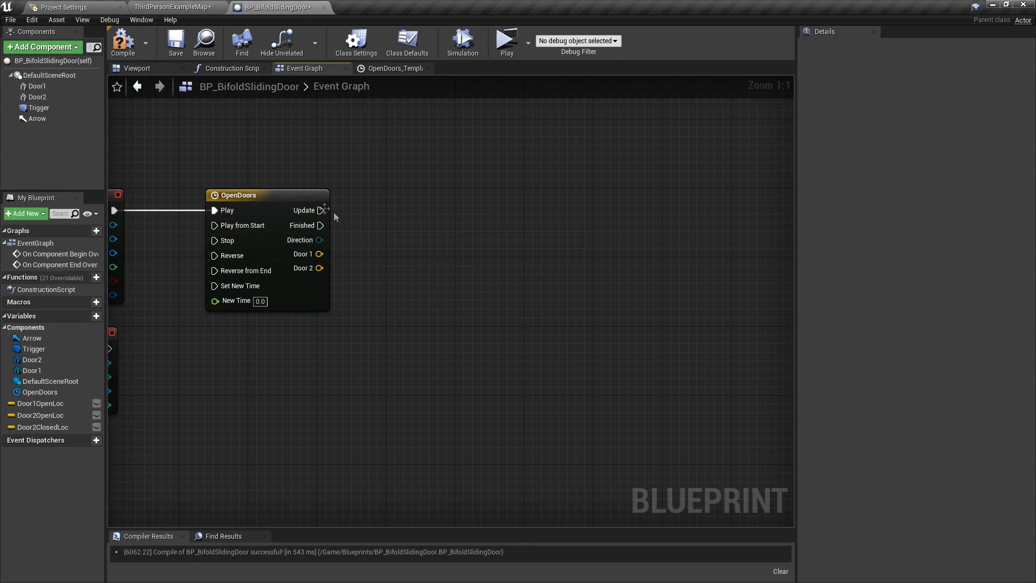
# Step: Add a SetRelativeLocation (Door1) node driven by the timeline's Update output and feed the Door 1 output into its New Location
pyautogui.moveTo(322, 210); pyautogui.dragTo(444, 217)
pyautogui.write('se')
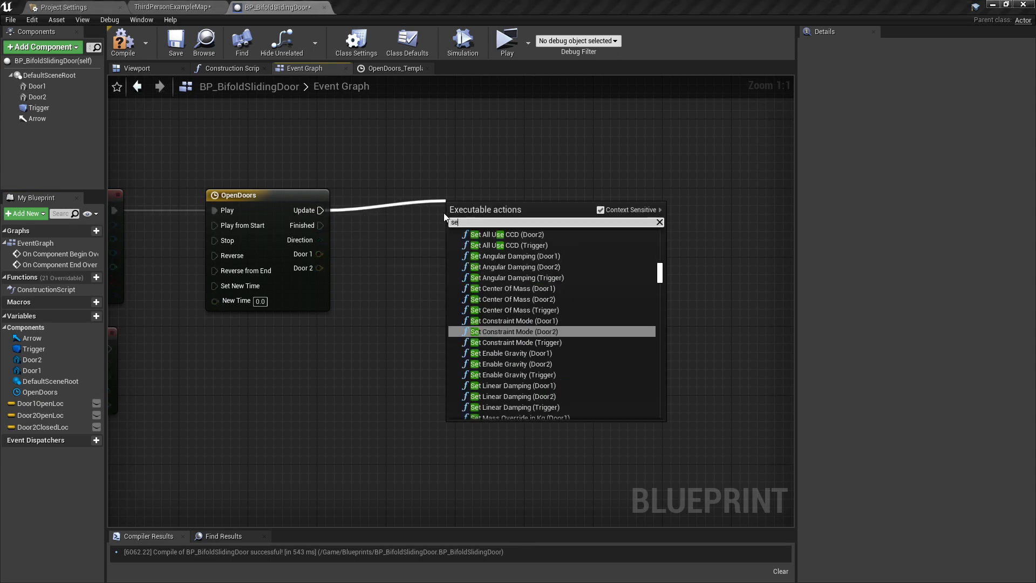
pyautogui.write('t relative')
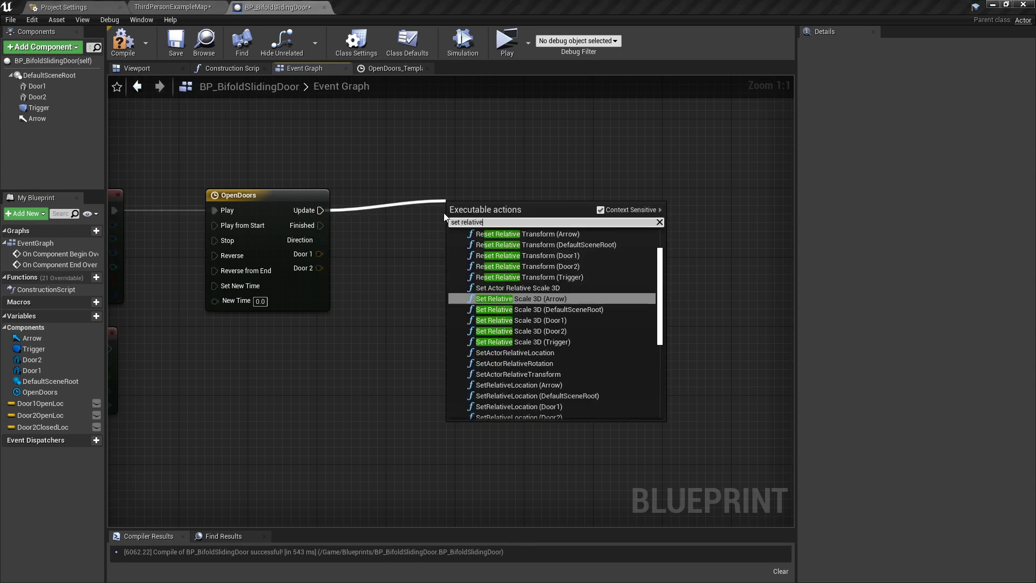
pyautogui.write('location')
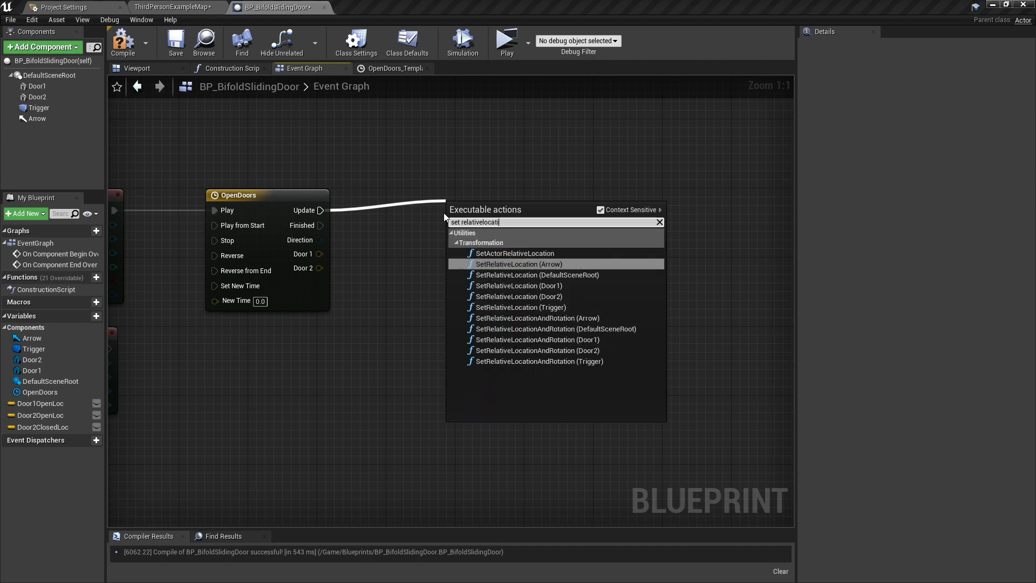
pyautogui.press('Down')
pyautogui.press('Down')
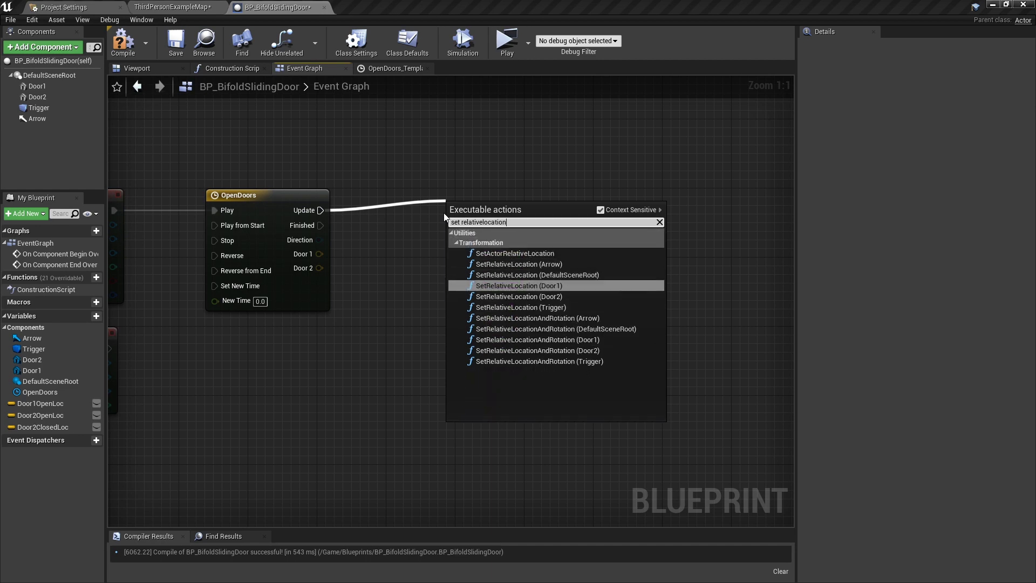
pyautogui.press('Return')
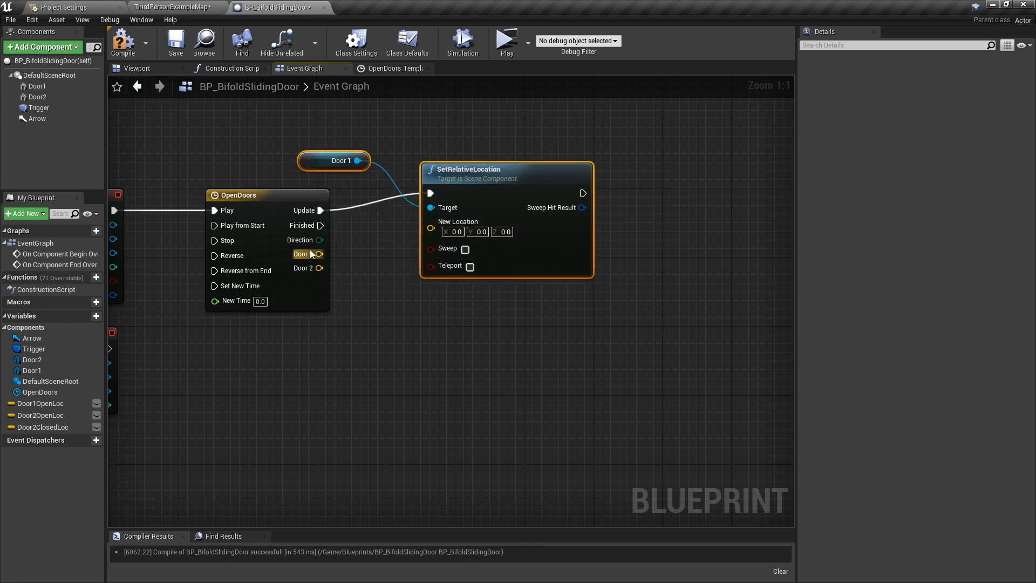
pyautogui.moveTo(320, 254); pyautogui.dragTo(435, 230)
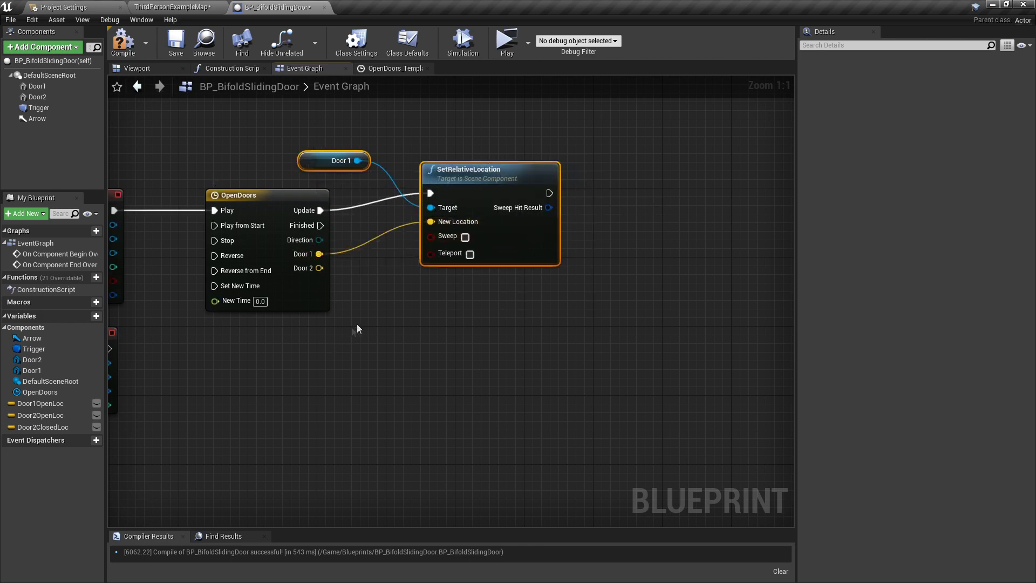
# Step: Duplicate the SetRelativeLocation node and place the copy directly below the original
pyautogui.click(478, 200)
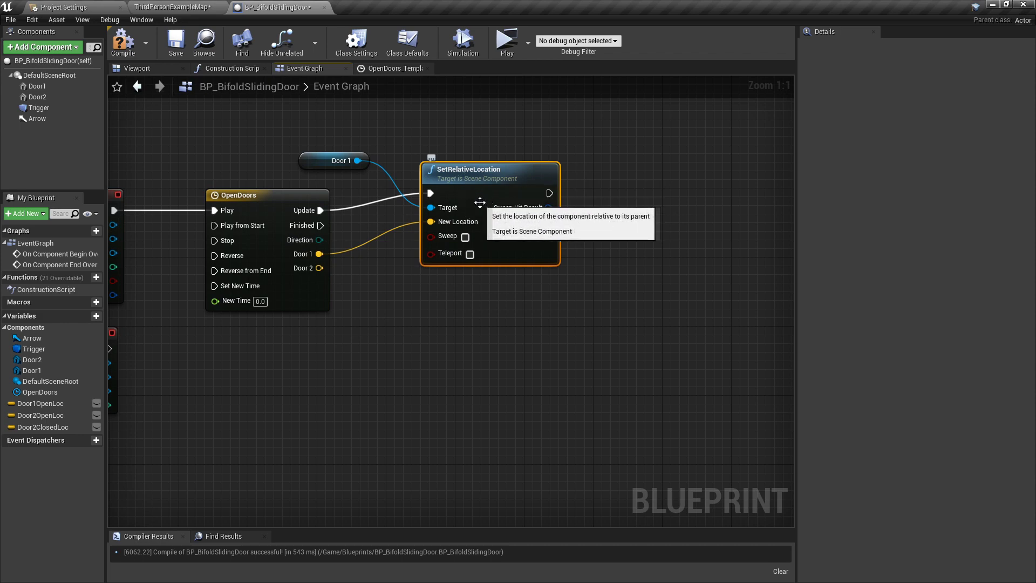
pyautogui.hotkey('ctrl', 'c')
pyautogui.hotkey('ctrl', 'v')
pyautogui.moveTo(491, 321); pyautogui.dragTo(459, 298)
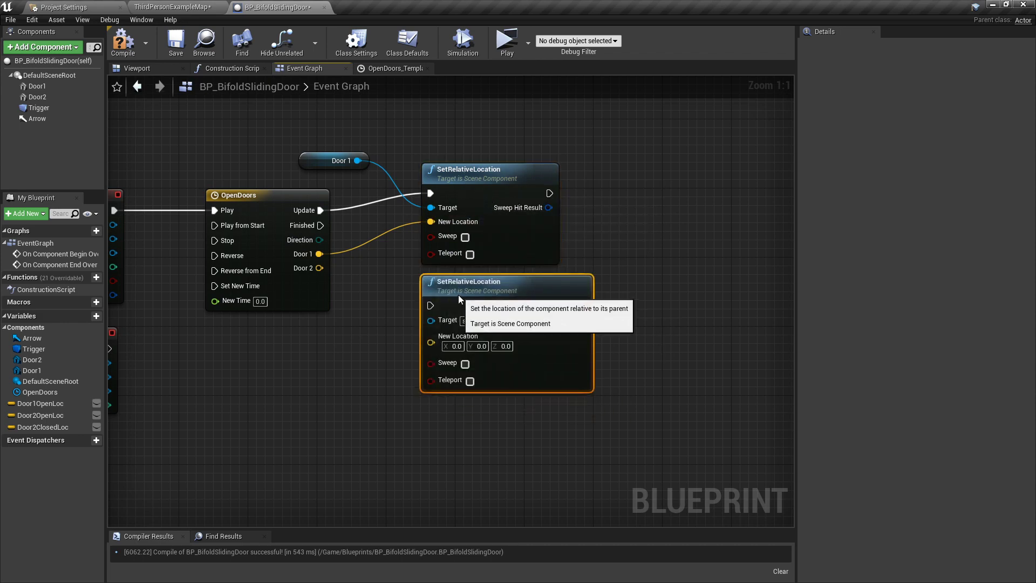
# Step: Chain the second SetRelativeLocation after the first, feed it the timeline's Door 2 output and Door2 as target, and compile
pyautogui.moveTo(549, 193); pyautogui.dragTo(431, 305)
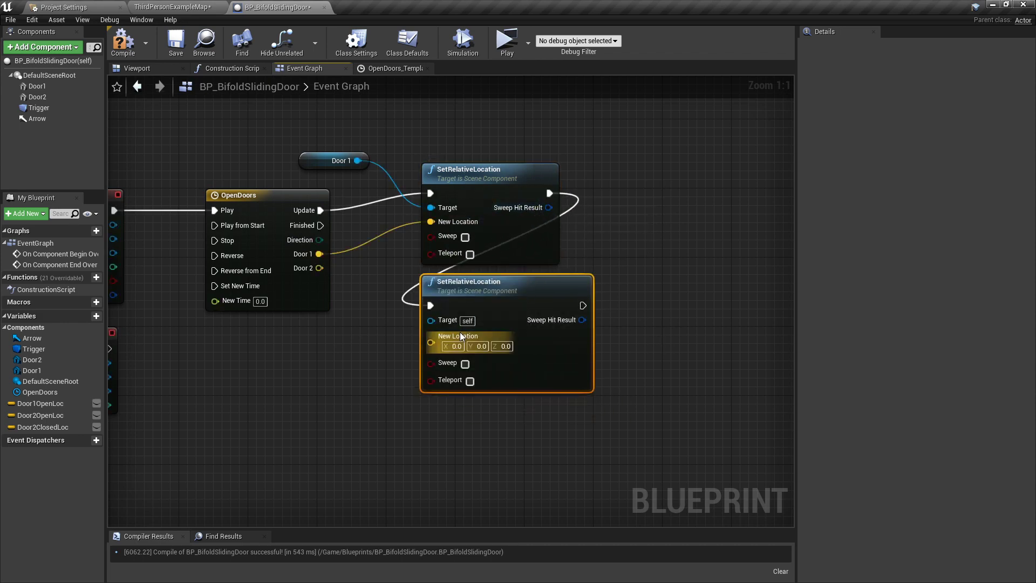
pyautogui.moveTo(319, 268); pyautogui.dragTo(432, 342)
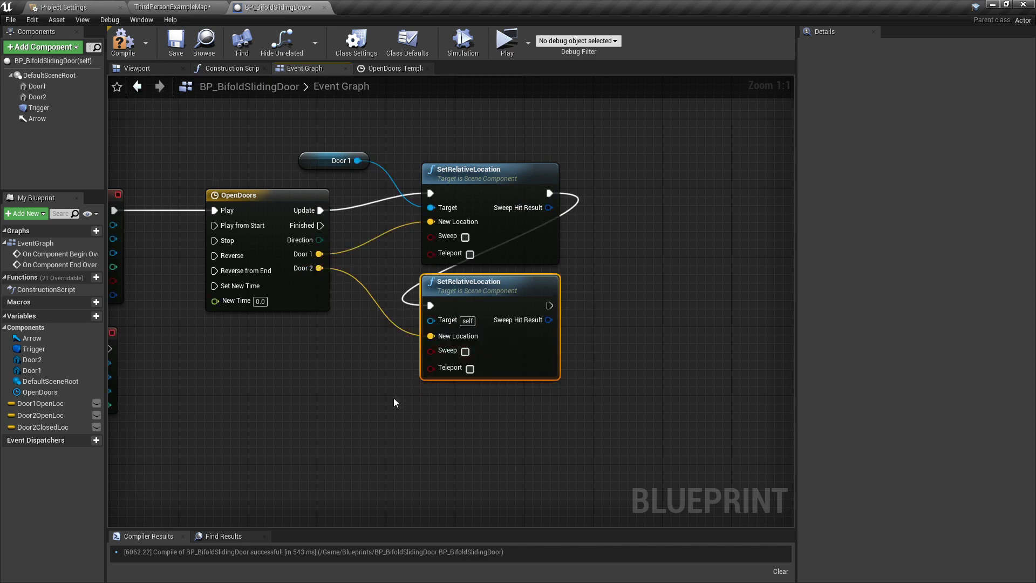
pyautogui.click(38, 98)
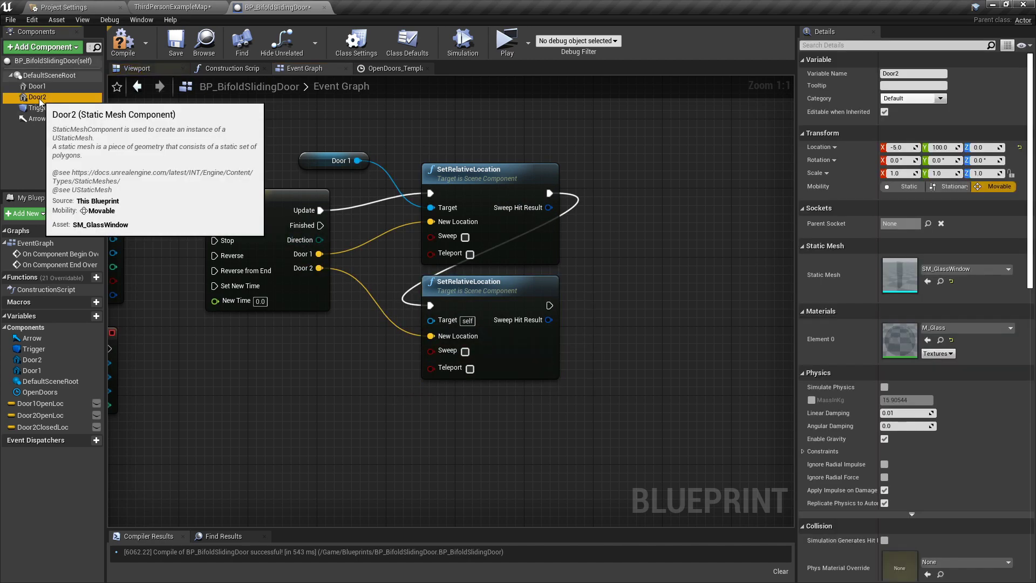
pyautogui.moveTo(40, 101); pyautogui.dragTo(432, 321)
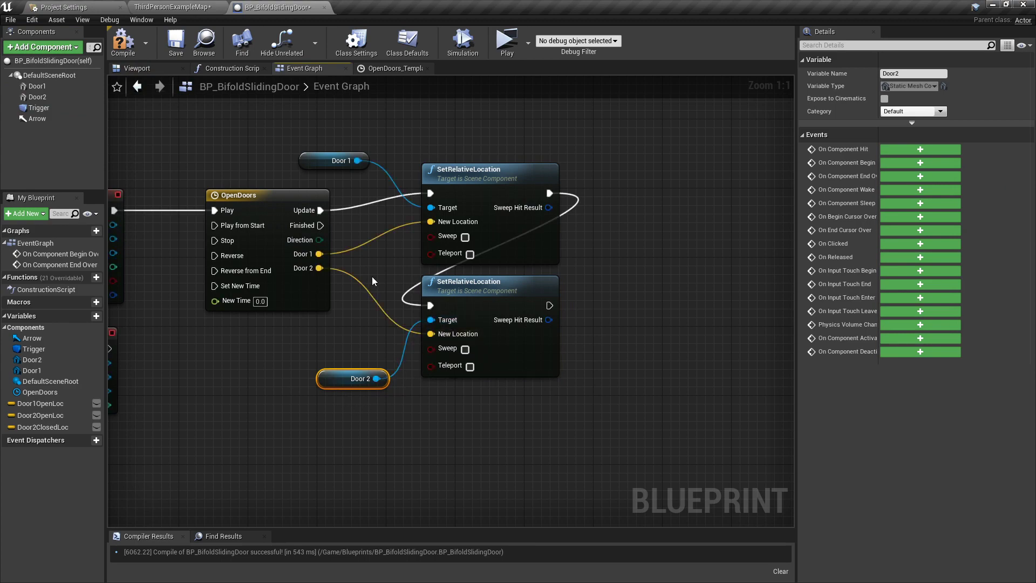
pyautogui.moveTo(371, 277); pyautogui.dragTo(519, 272, button='right')
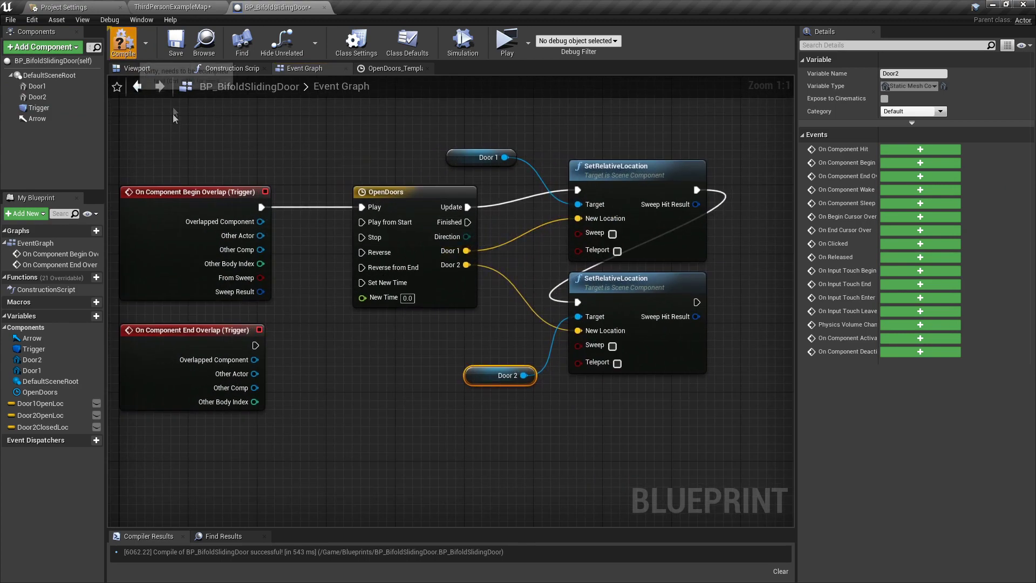
pyautogui.click(124, 44)
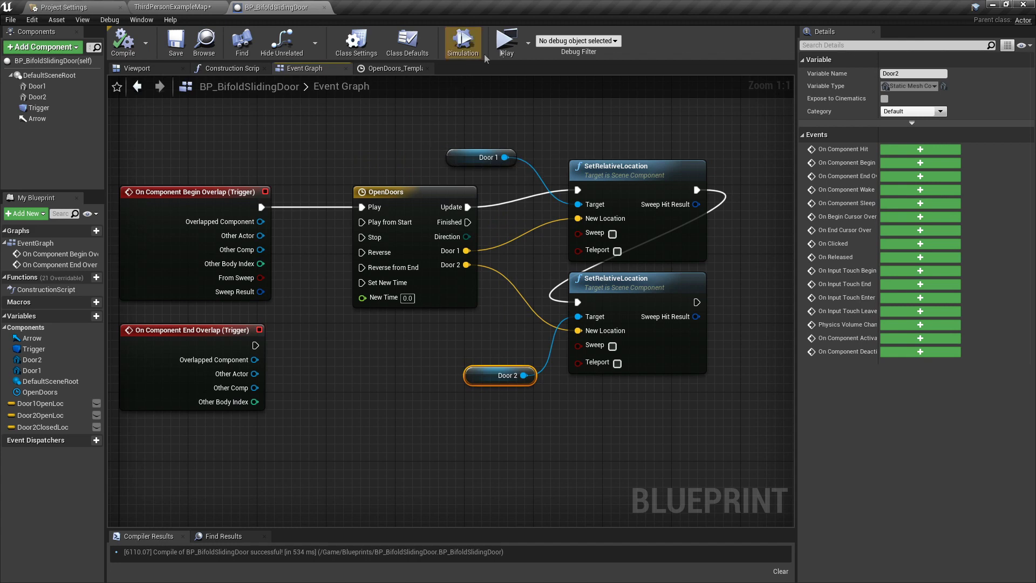
# Step: Place a BP_BifoldSlidingDoor instance in ThirdPersonExampleMap in front of the character, at about X -685, Y 375, Z 130
pyautogui.click(506, 41)
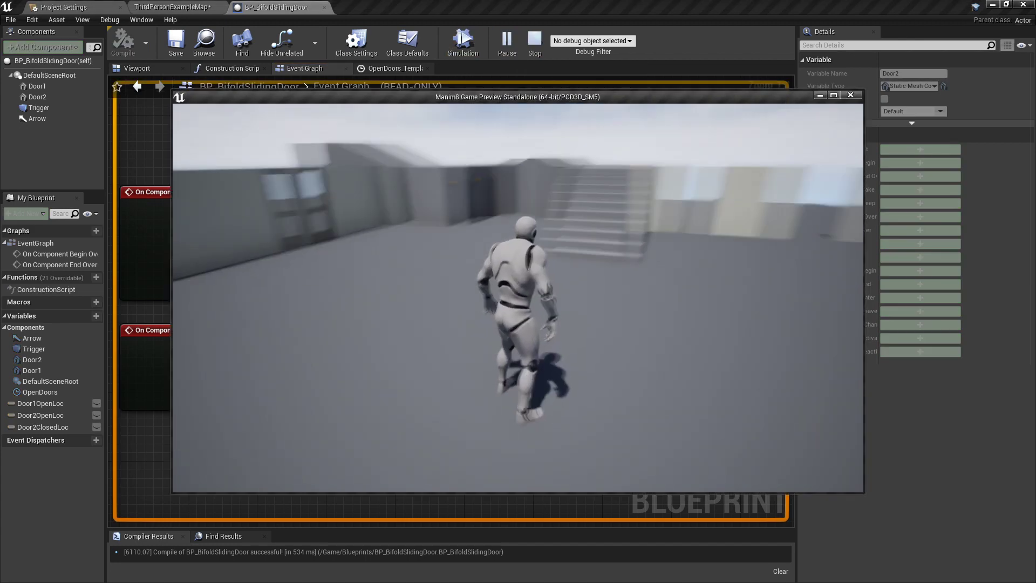
pyautogui.press('Escape')
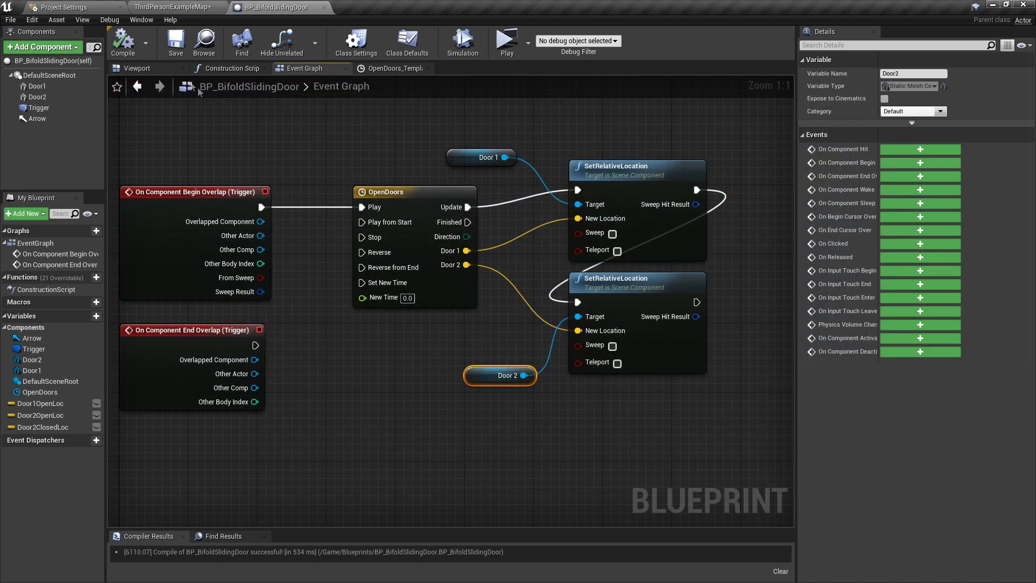
pyautogui.click(172, 7)
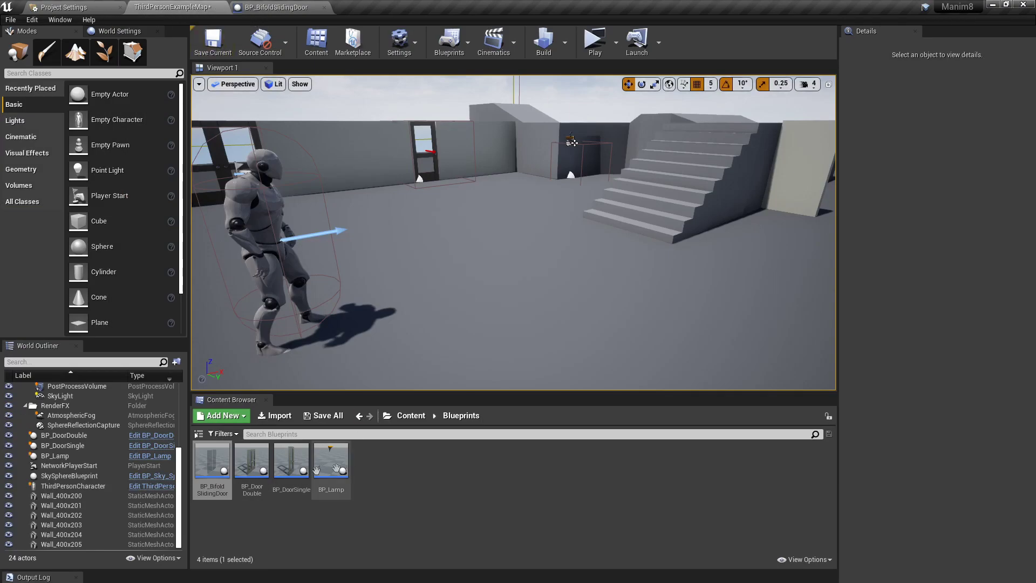
pyautogui.moveTo(205, 464); pyautogui.dragTo(505, 288)
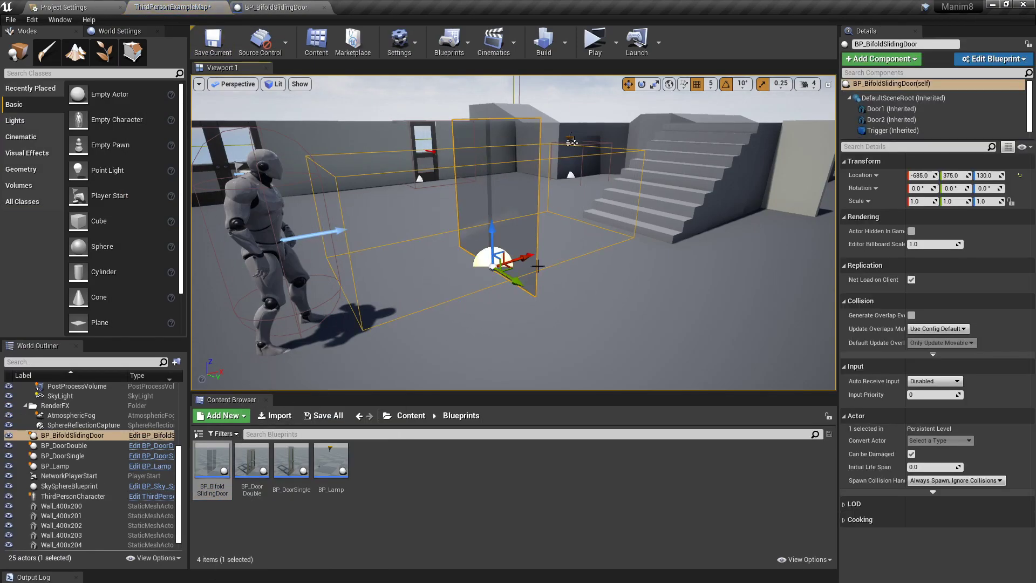
# Step: Rotate the placed sliding door about 180° around Z and move it along X to -620
pyautogui.press('e')
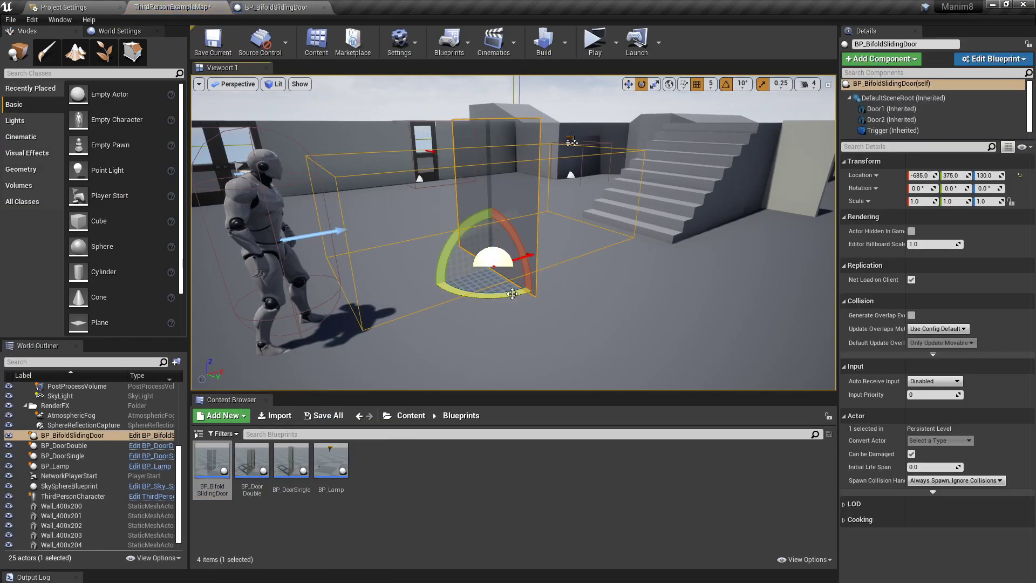
pyautogui.moveTo(498, 306)
pyautogui.mouseDown()
pyautogui.moveTo(542, 296)
pyautogui.moveTo(475, 308)
pyautogui.moveTo(405, 287)
pyautogui.moveTo(500, 296)
pyautogui.mouseUp()
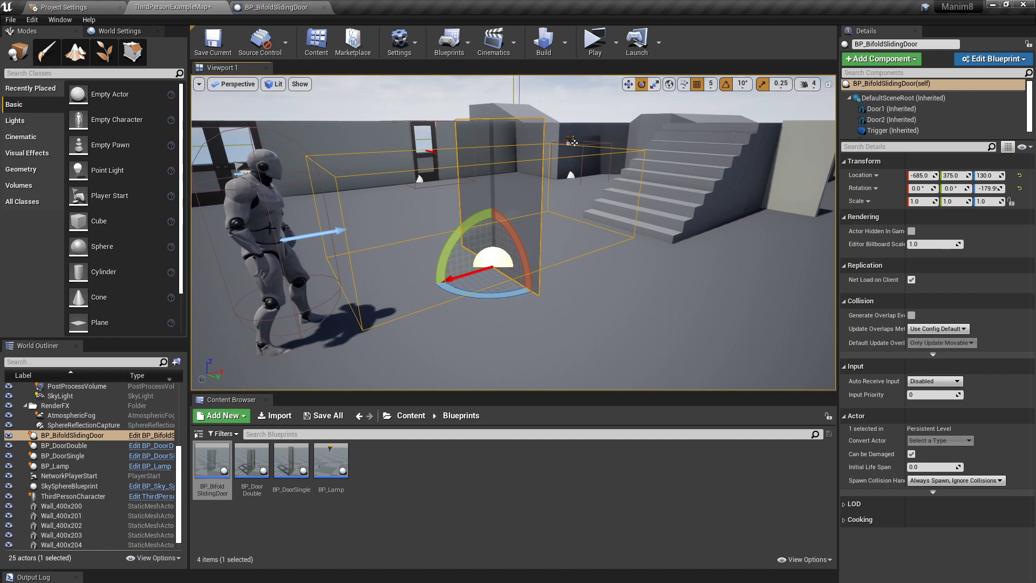
pyautogui.press('w')
pyautogui.moveTo(477, 273); pyautogui.dragTo(501, 272, button='right')
pyautogui.moveTo(477, 272); pyautogui.dragTo(513, 260)
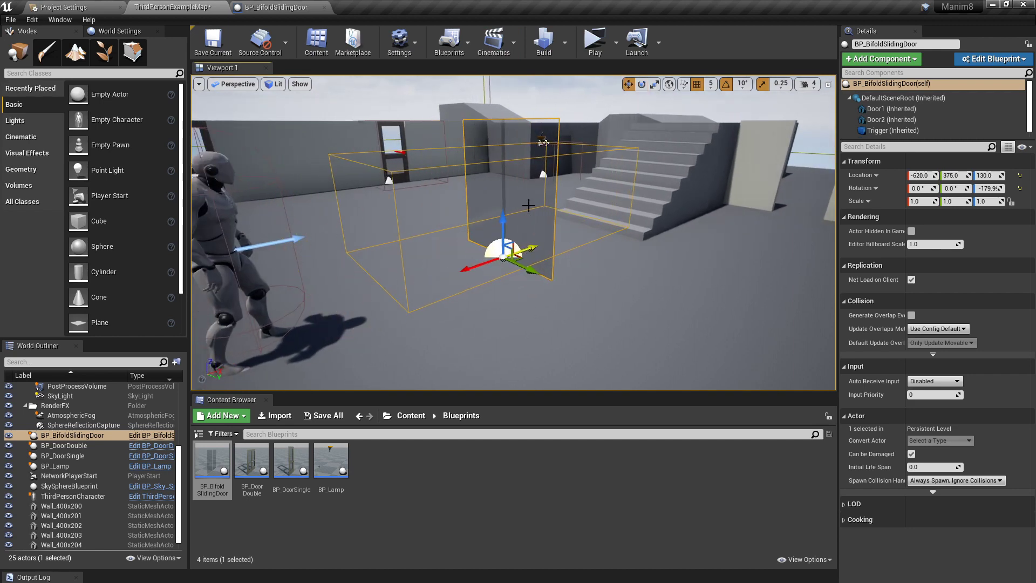
# Step: Play the level, walk the character into and out of the sliding door's trigger, and end the preview
pyautogui.click(594, 53)
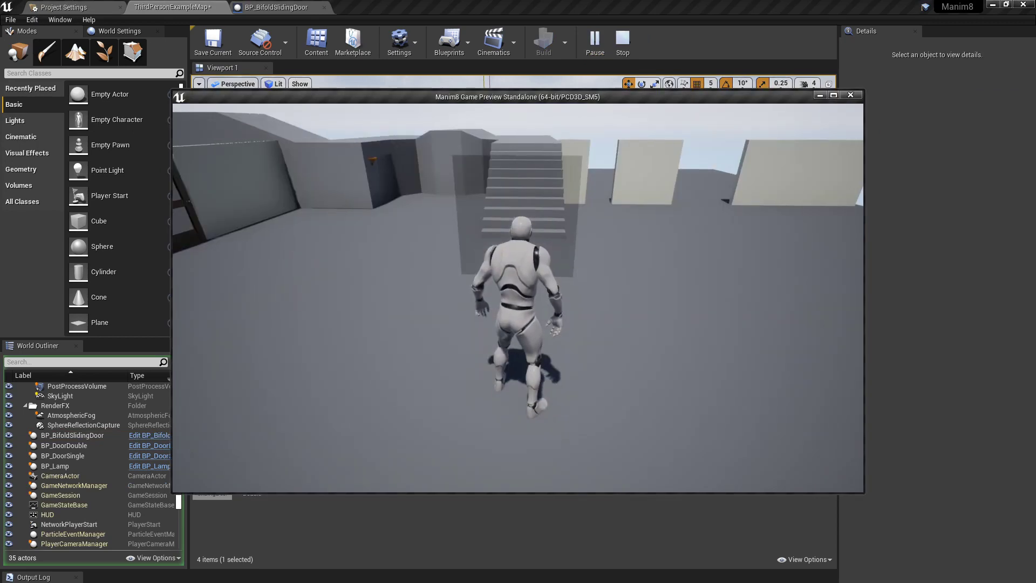
pyautogui.press('w')
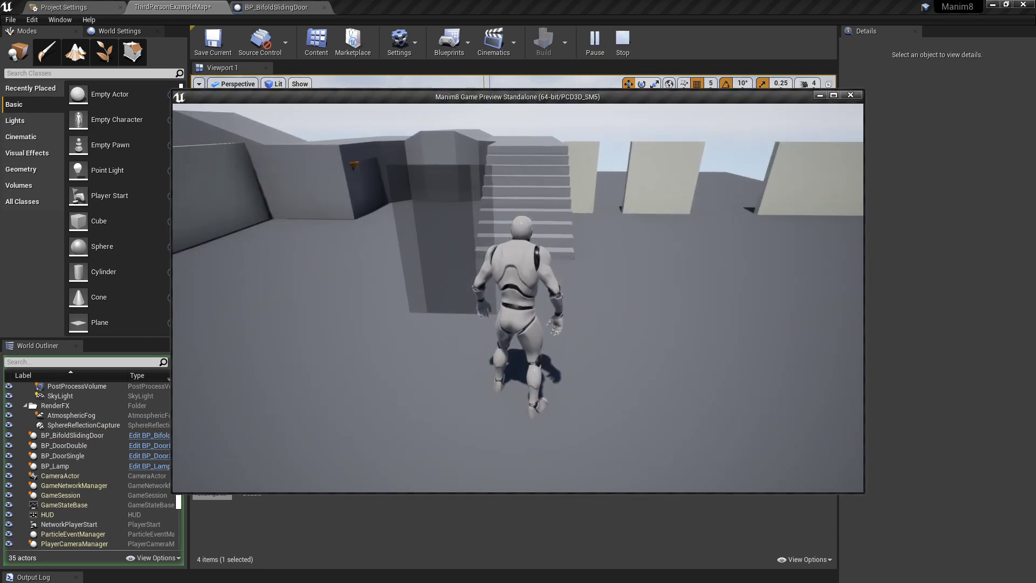
pyautogui.press('s')
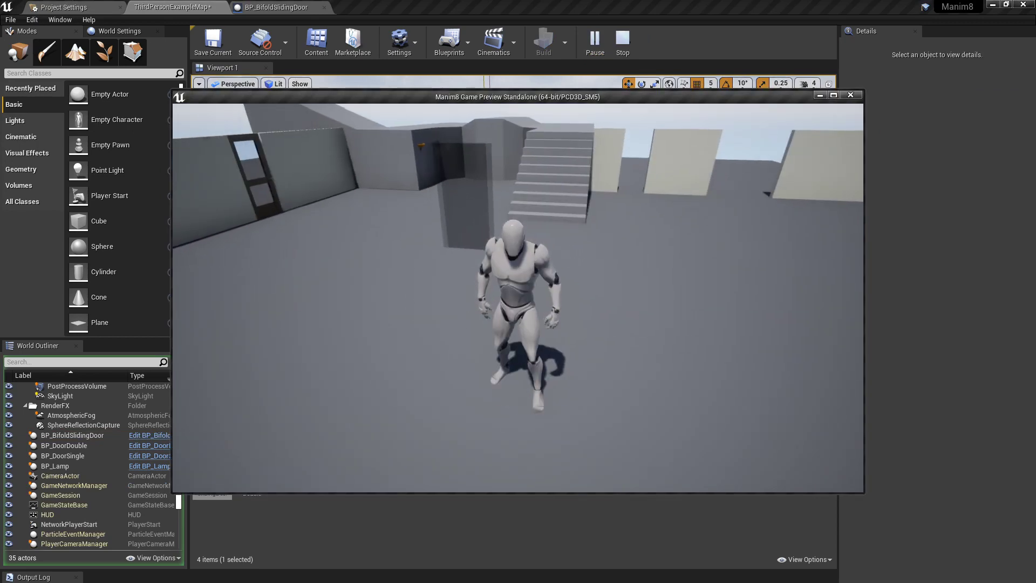
pyautogui.press('w')
pyautogui.press('Escape')
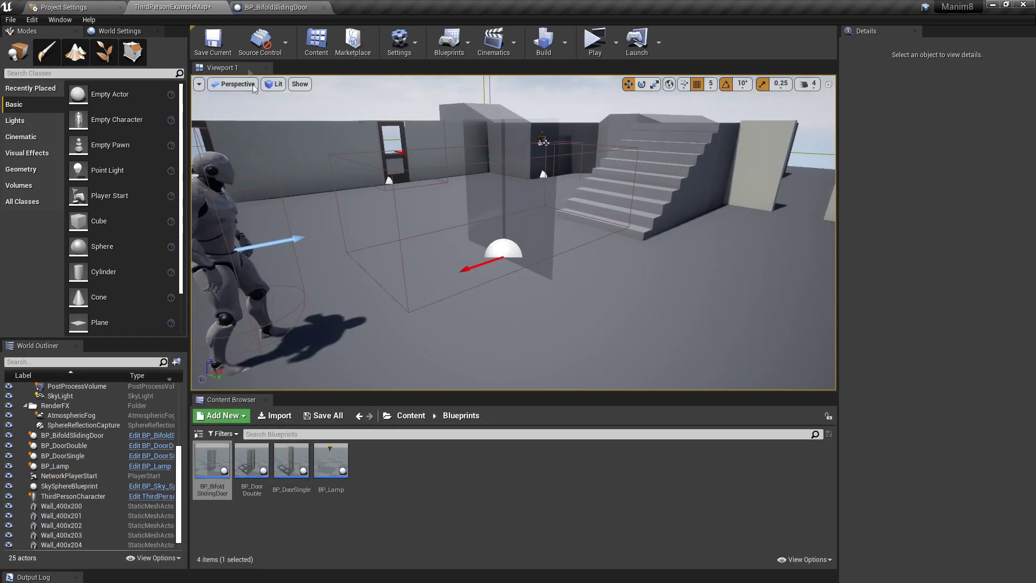
# Step: Connect the trigger's End Overlap event to the Reverse input of the OpenDoors timeline in BP_BifoldSlidingDoor and compile
pyautogui.click(265, 9)
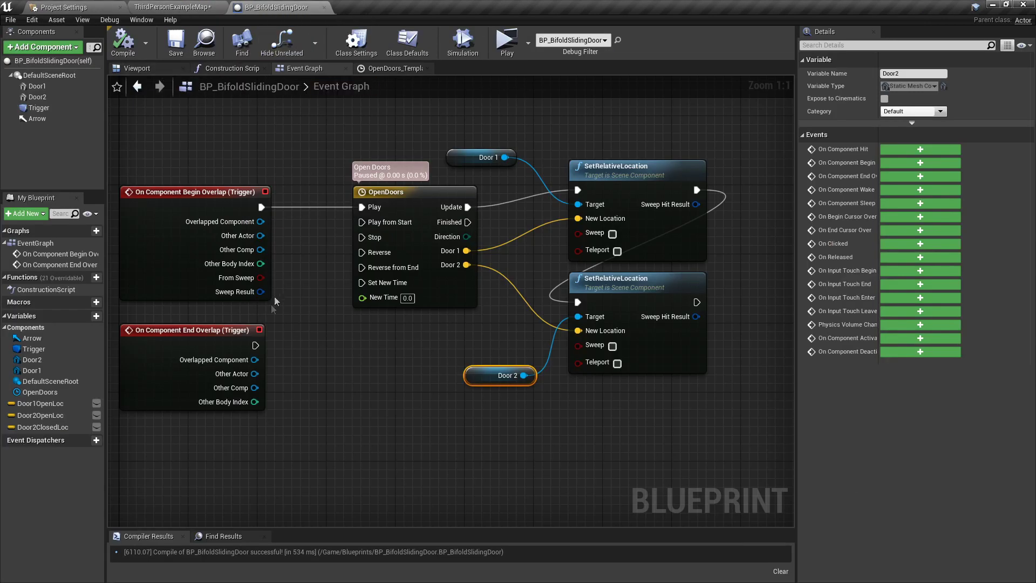
pyautogui.moveTo(255, 345); pyautogui.dragTo(361, 252)
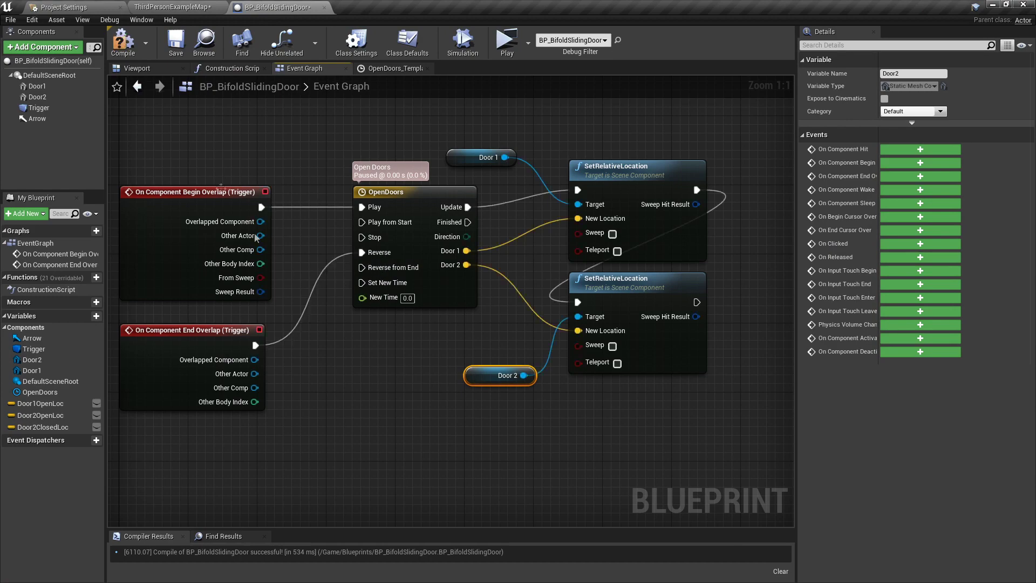
pyautogui.click(123, 40)
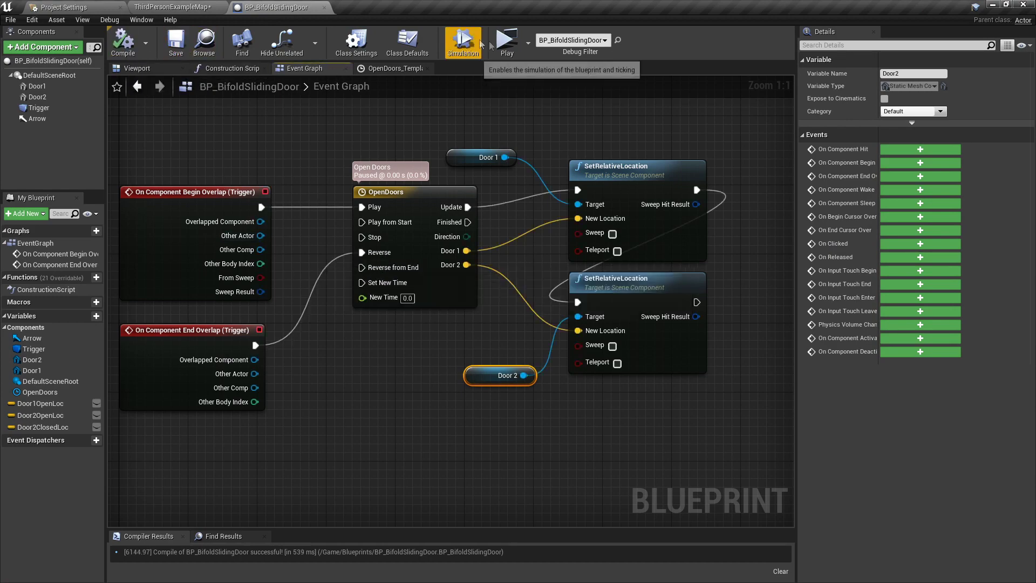
# Step: Play the level in a maximized preview and walk in and out of the trigger repeatedly to check the doors' opening and closing
pyautogui.click(506, 40)
pyautogui.doubleClick(516, 108)
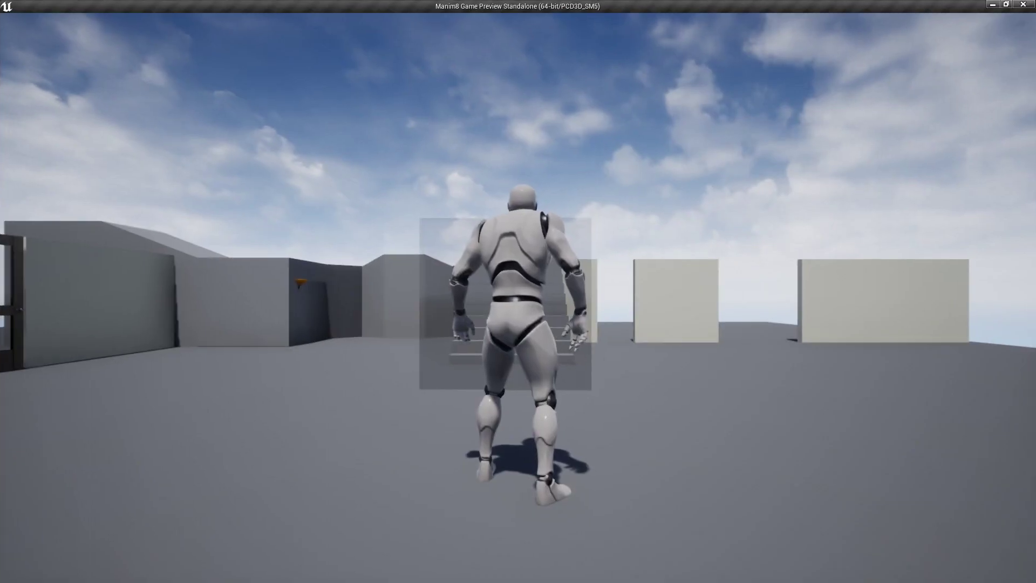
pyautogui.press('w')
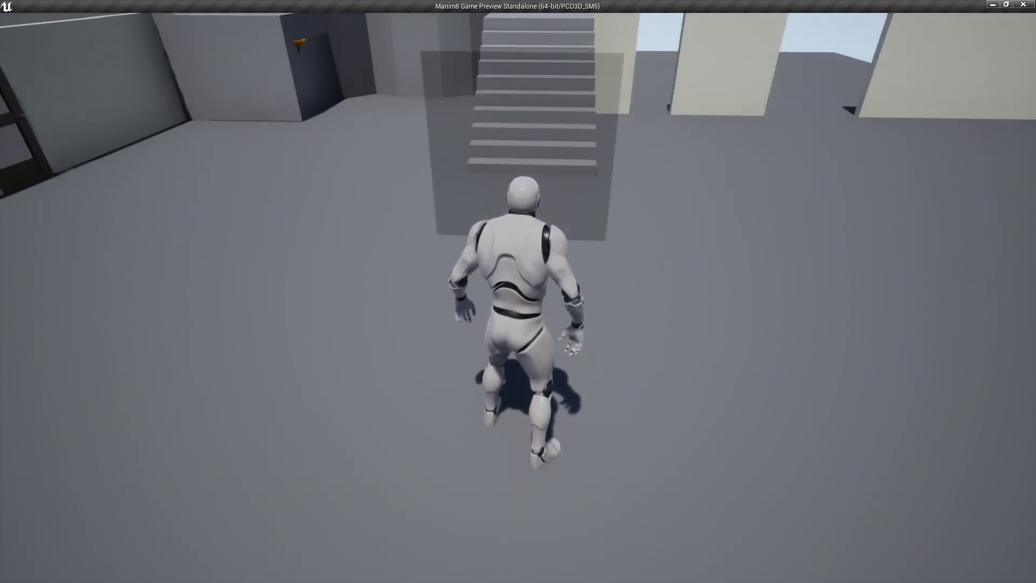
pyautogui.press('w')
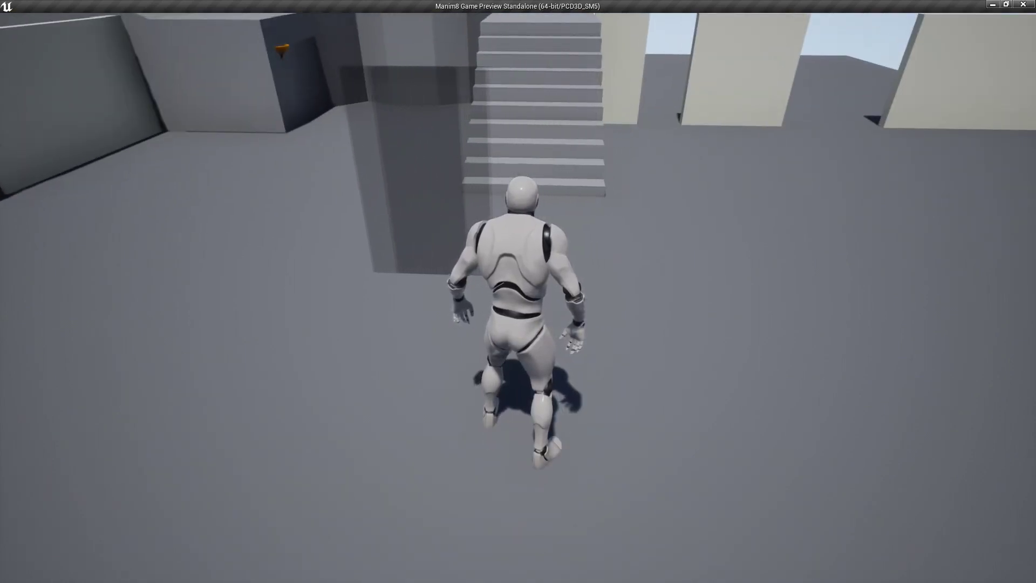
pyautogui.press('s')
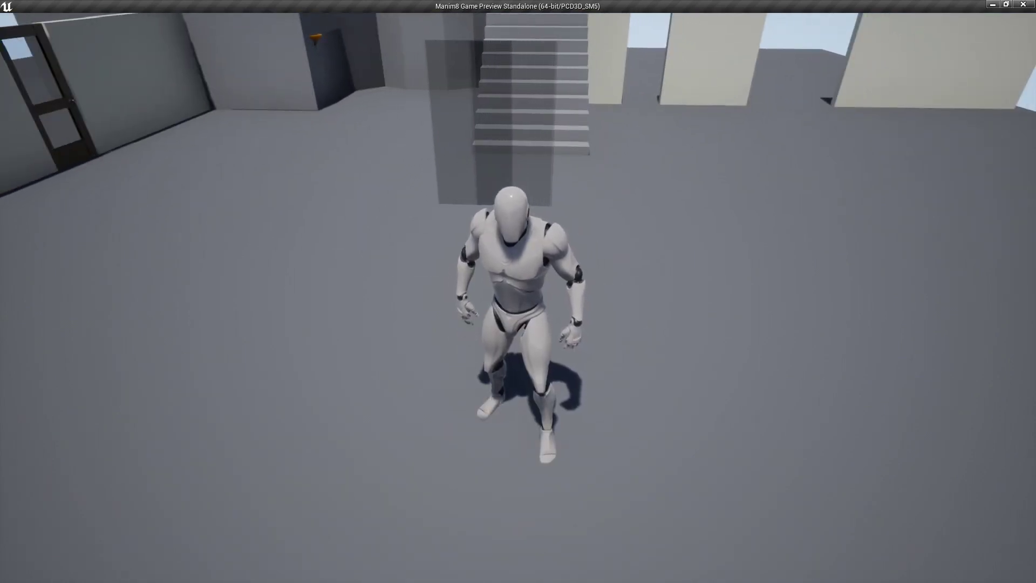
pyautogui.press('w')
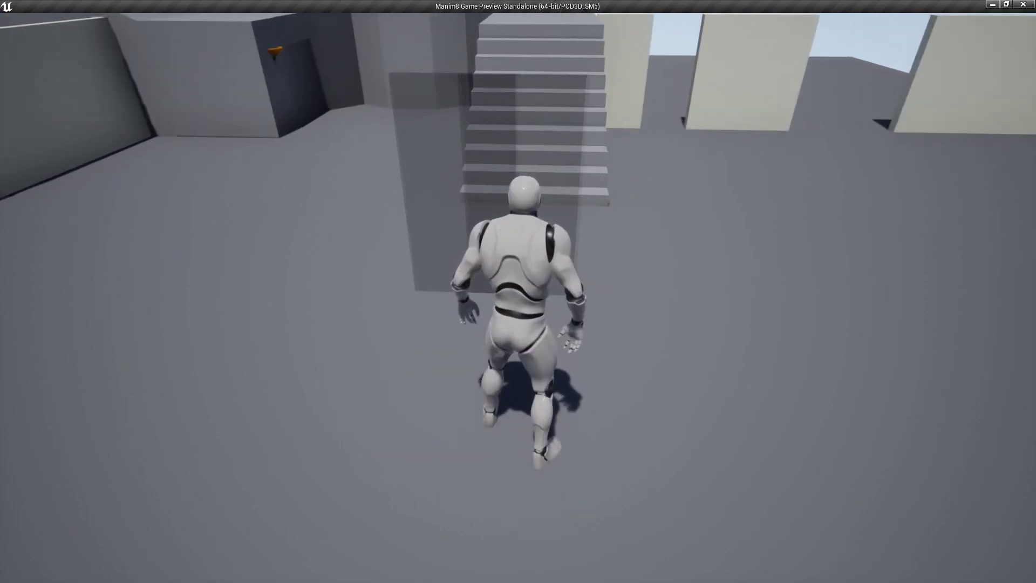
pyautogui.press('s')
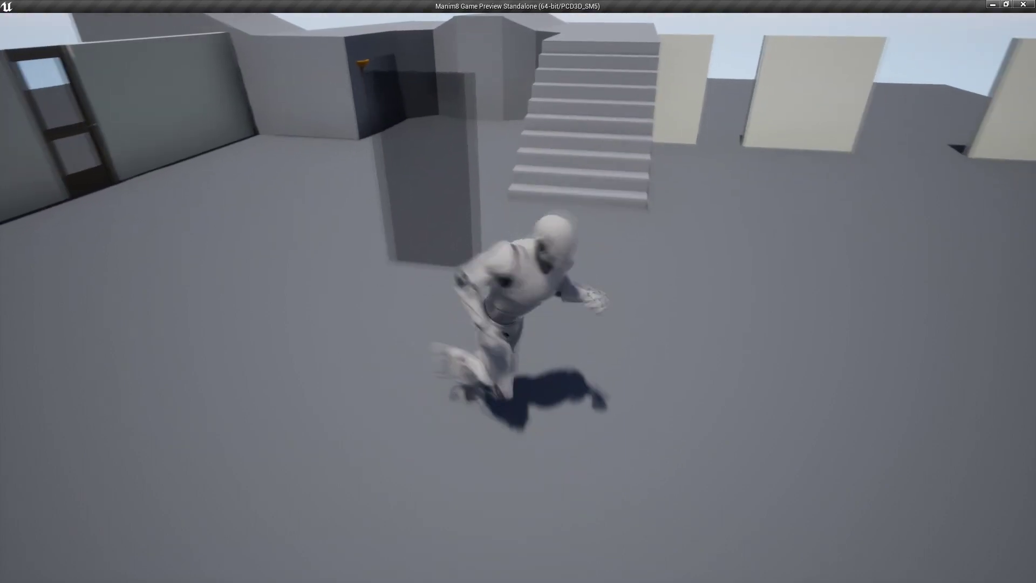
pyautogui.press('s')
pyautogui.press('d')
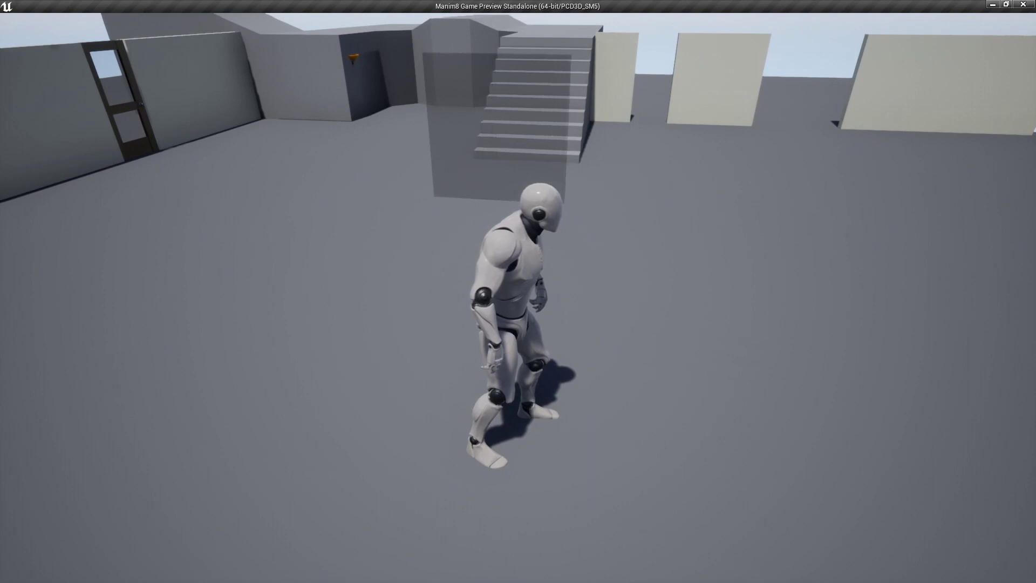
pyautogui.press('w')
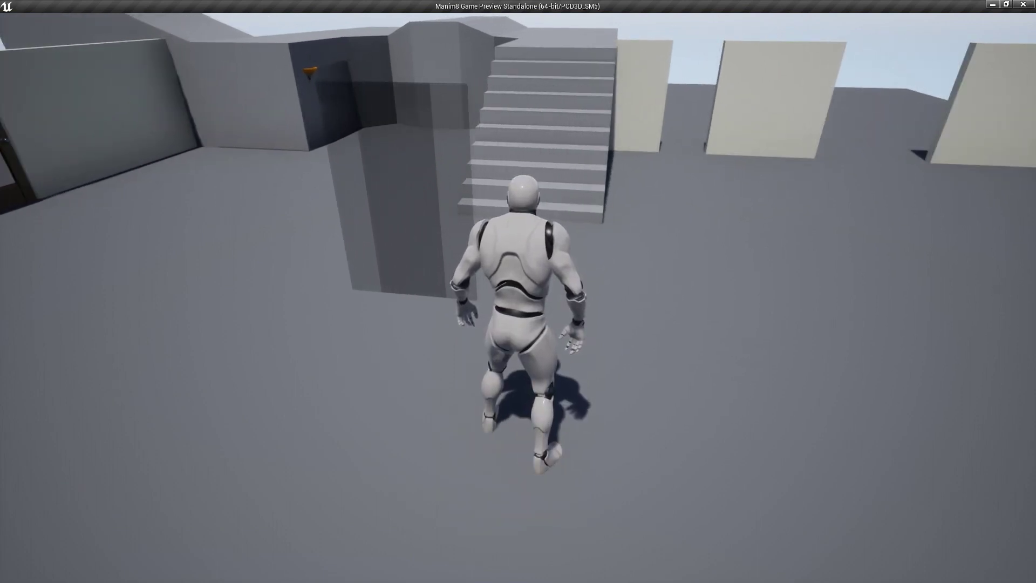
pyautogui.press('s')
pyautogui.press('w')
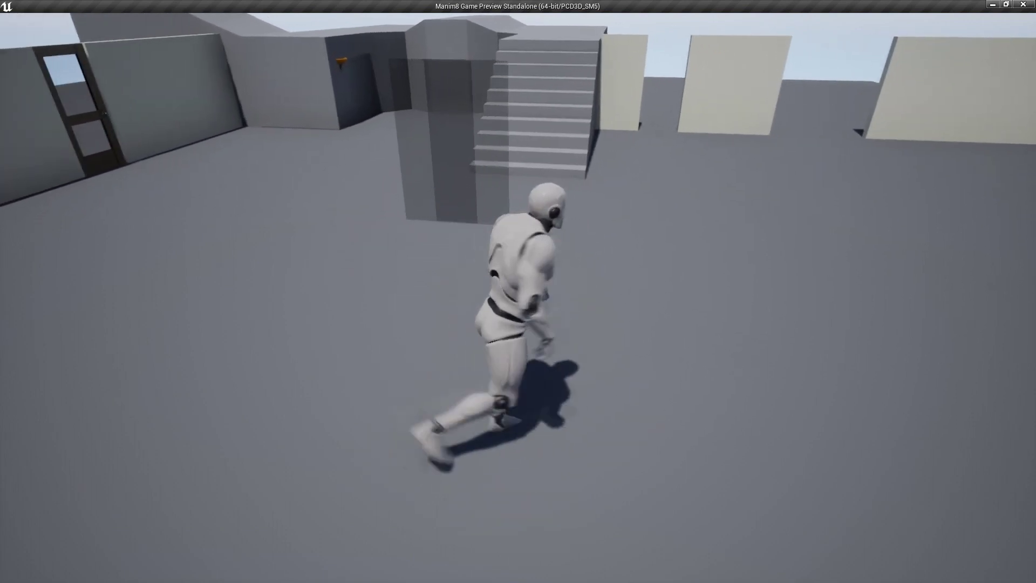
pyautogui.press('w')
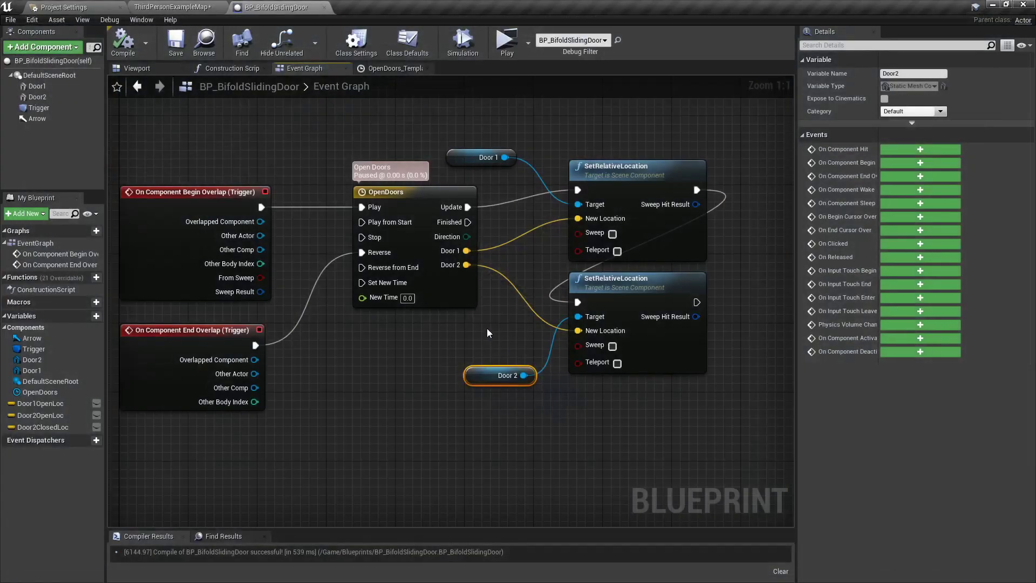
# Step: Examine the doors and trigger box in the blueprint's 3D view, and return to ThirdPersonExampleMap to view the placed door
pyautogui.click(161, 71)
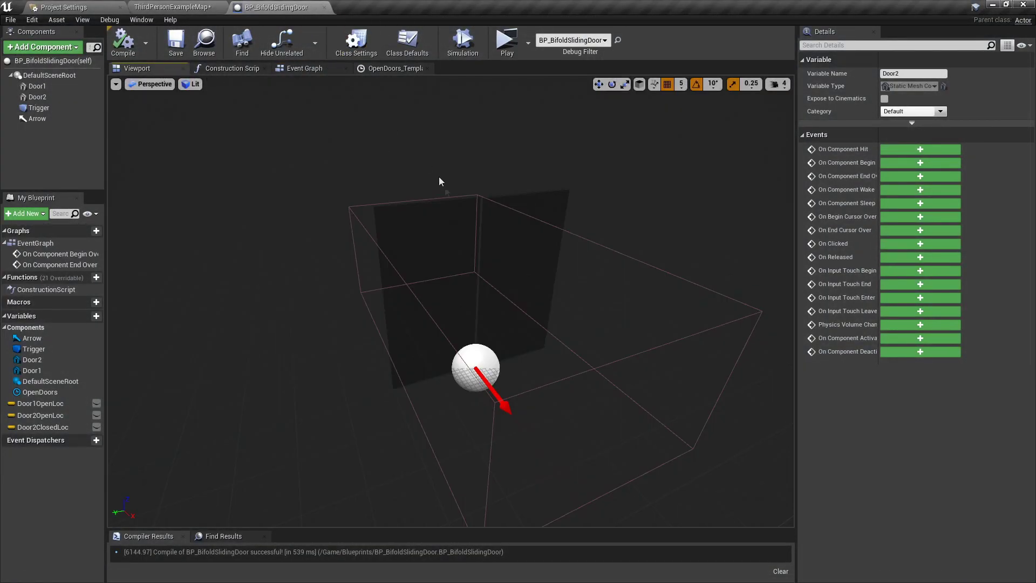
pyautogui.moveTo(440, 181); pyautogui.dragTo(448, 194)
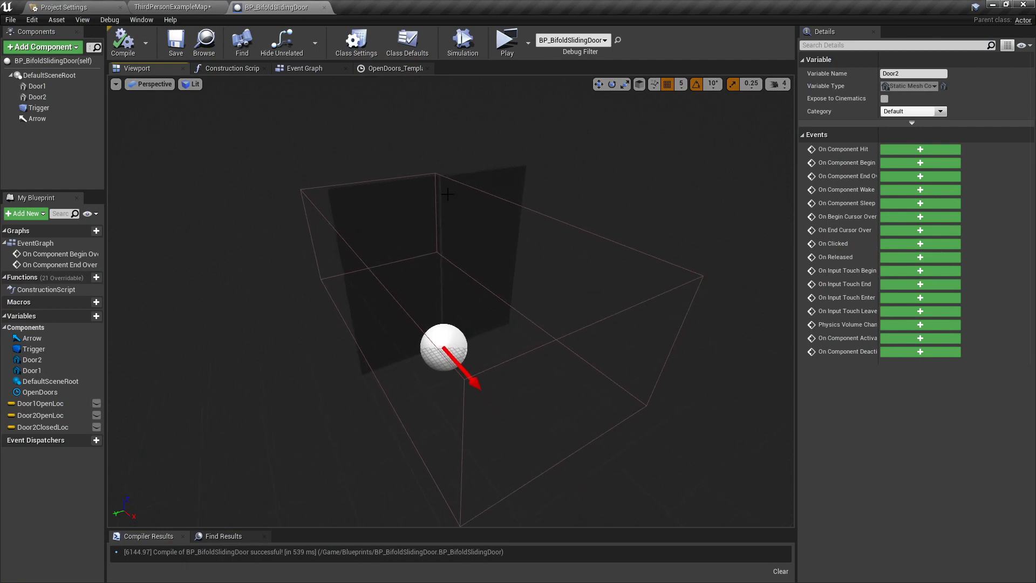
pyautogui.click(171, 9)
pyautogui.moveTo(428, 211); pyautogui.dragTo(402, 209, button='right')
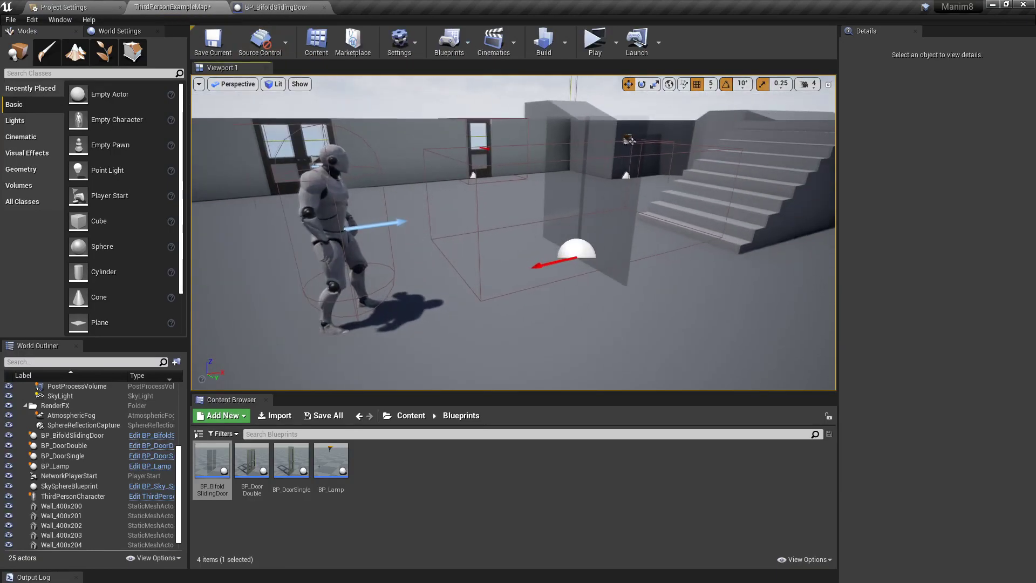